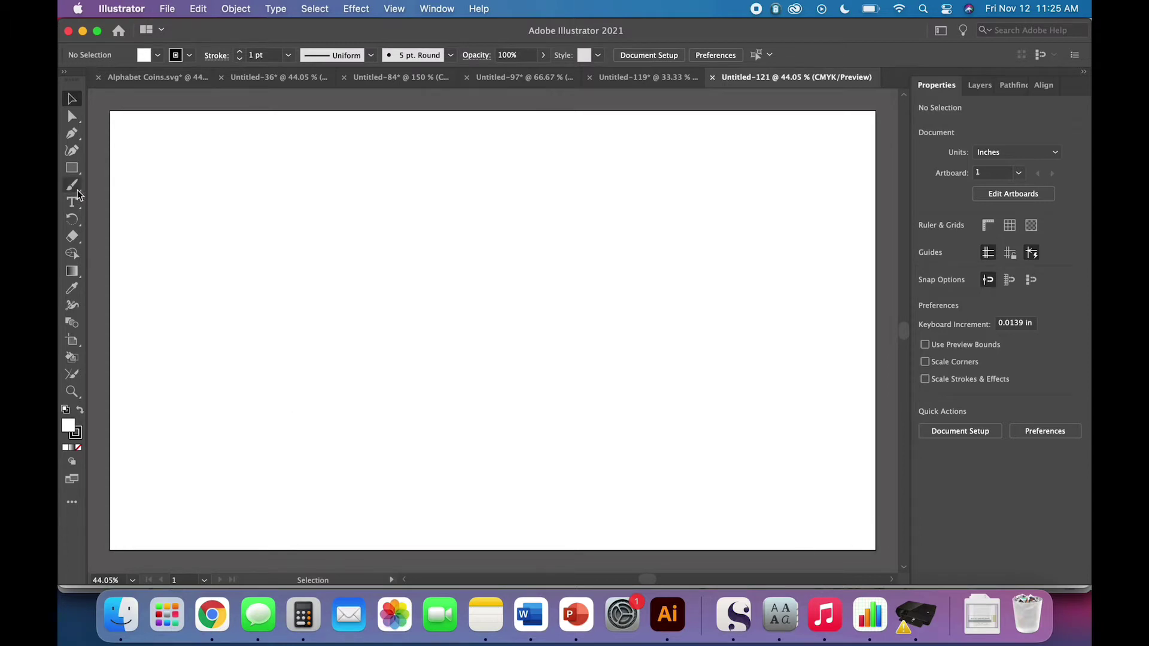
Draw a 4 x 4 in circle with the Ellipse tool and move it up and left
left_click(75, 171)
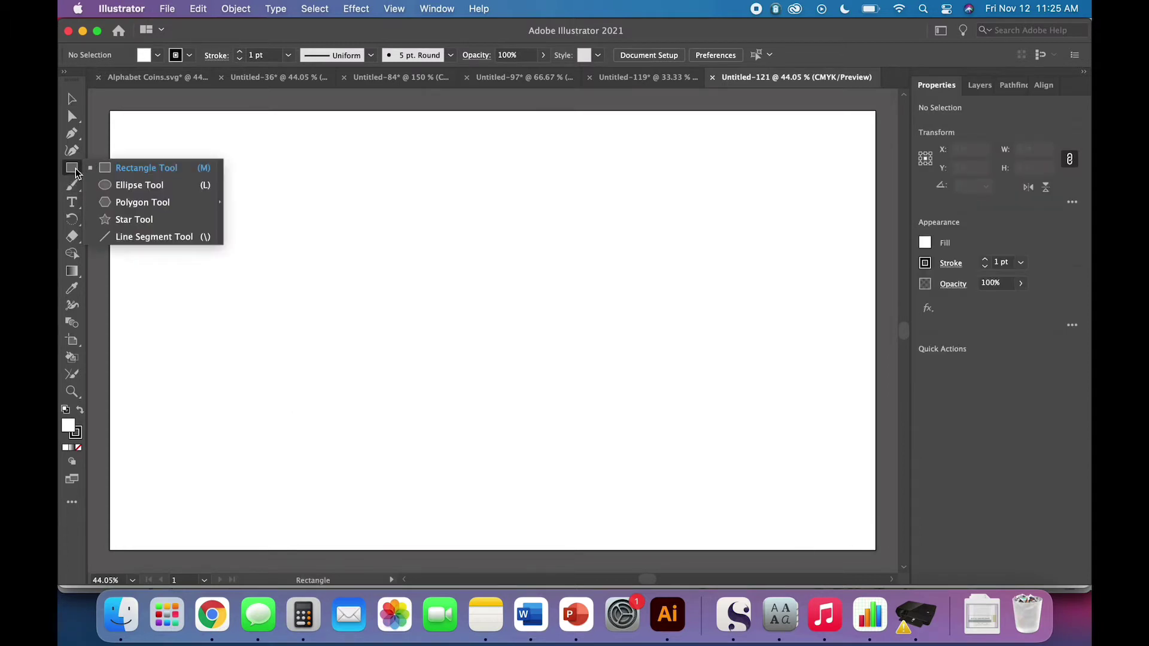
left_click(134, 187)
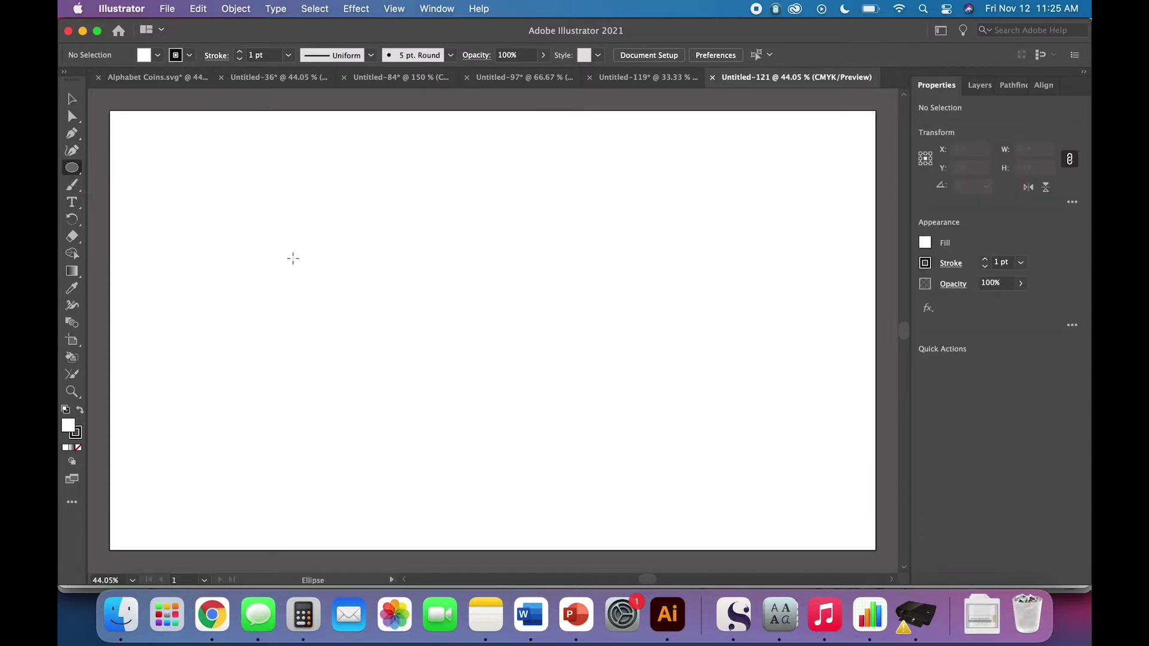
left_click(388, 319)
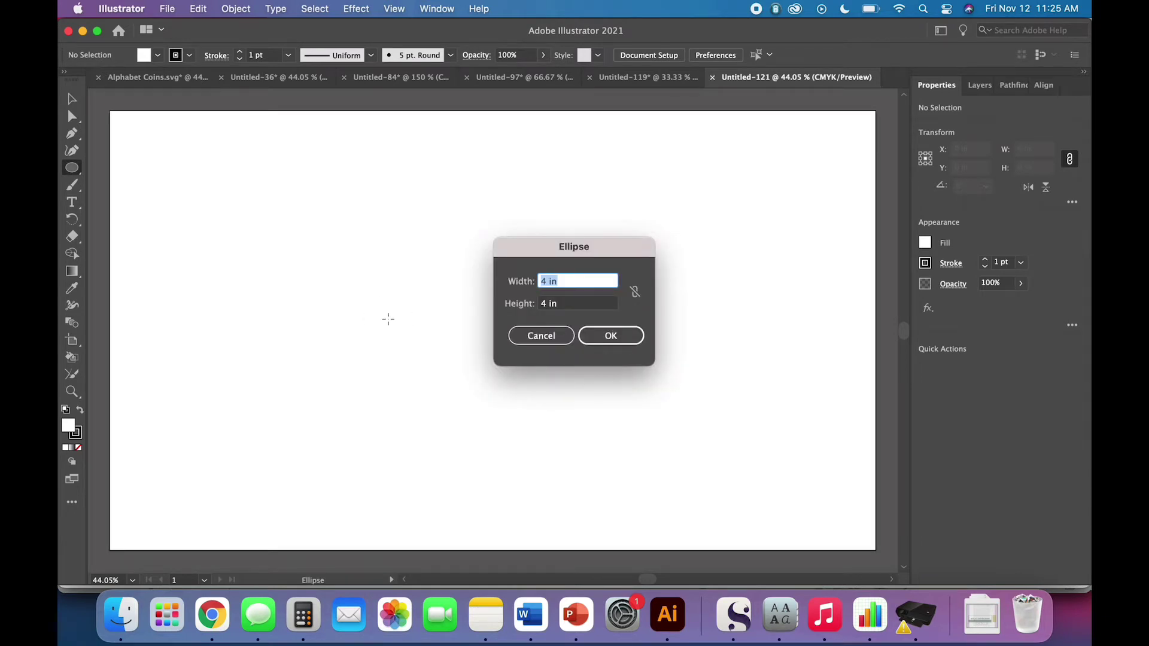
key("Return")
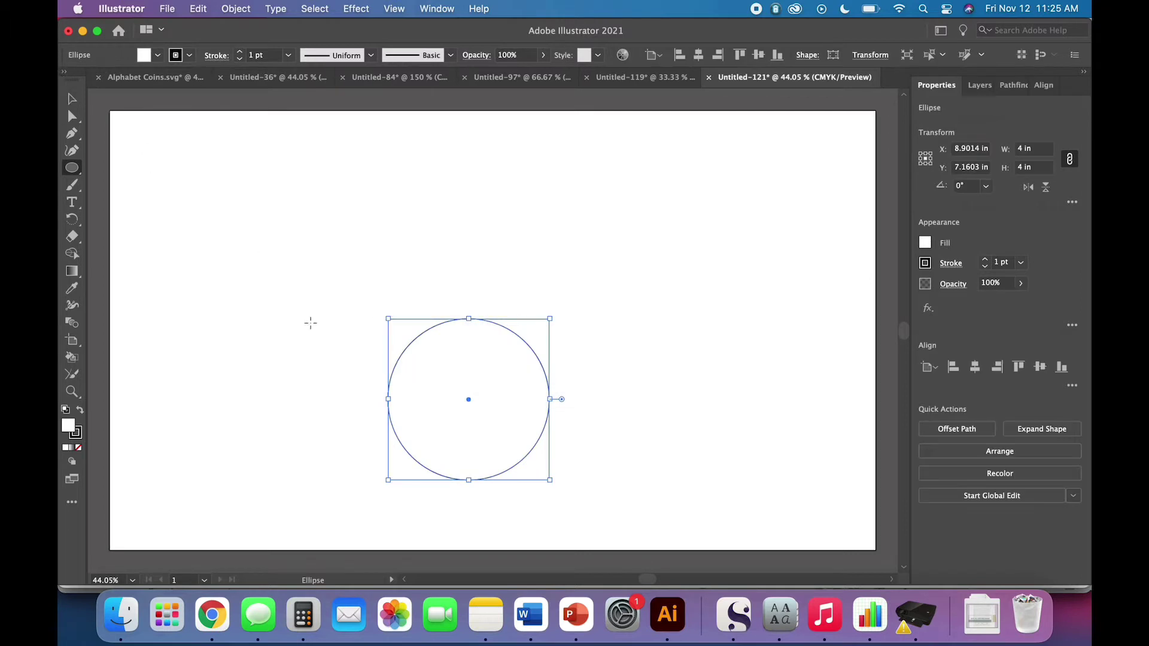
left_click(71, 99)
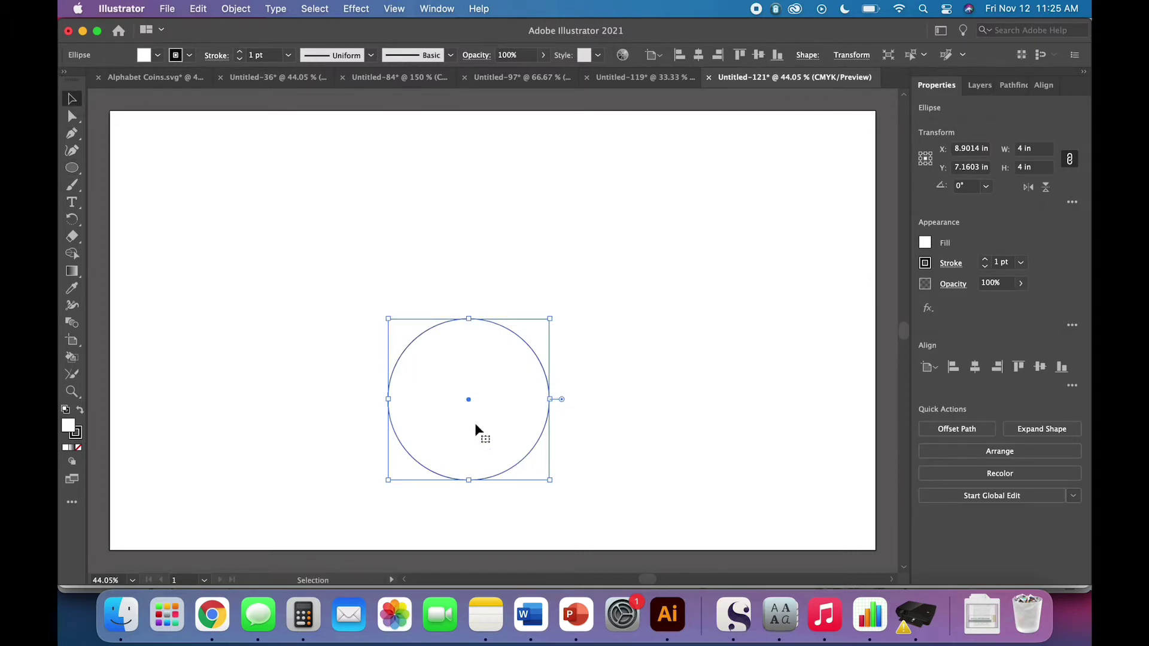
left_click_drag(468, 404, 443, 256)
left_click(245, 307)
Draw a 4 x 4 in square and place it over the circle's lower half
left_click(72, 169)
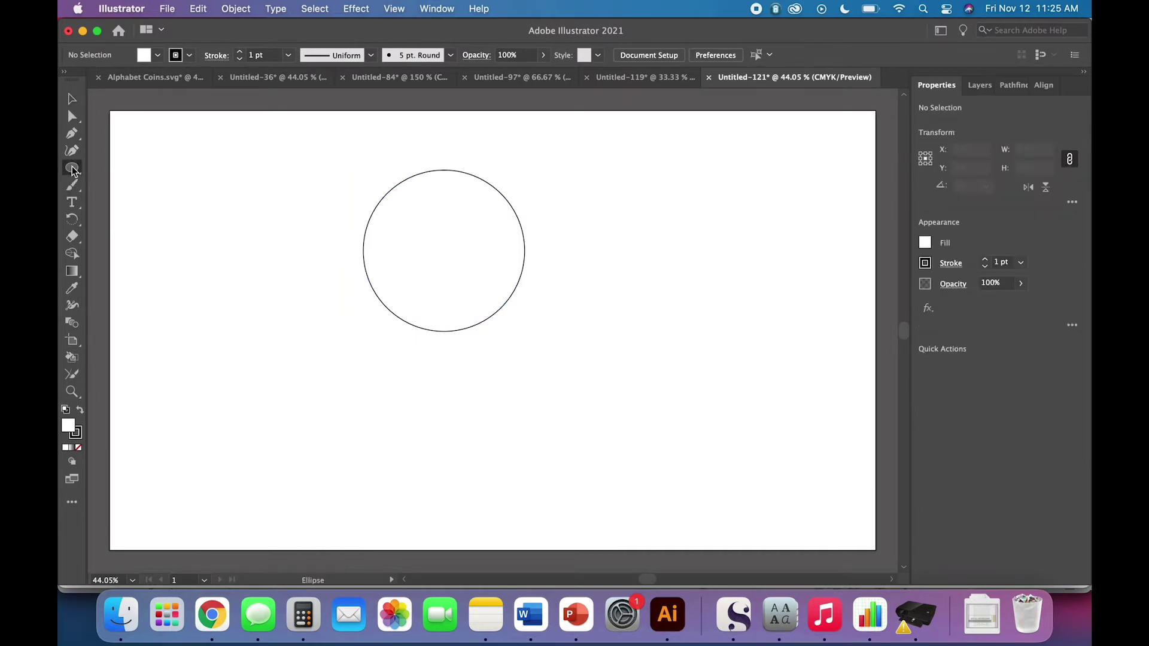
left_click(72, 169)
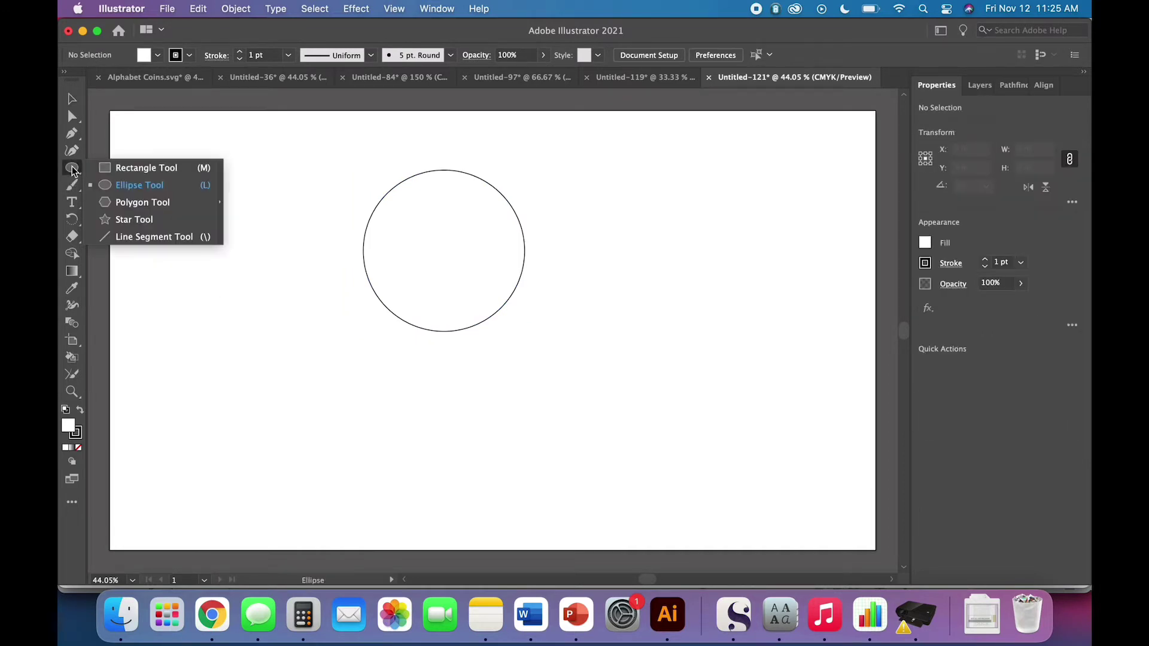
left_click(116, 167)
left_click(435, 389)
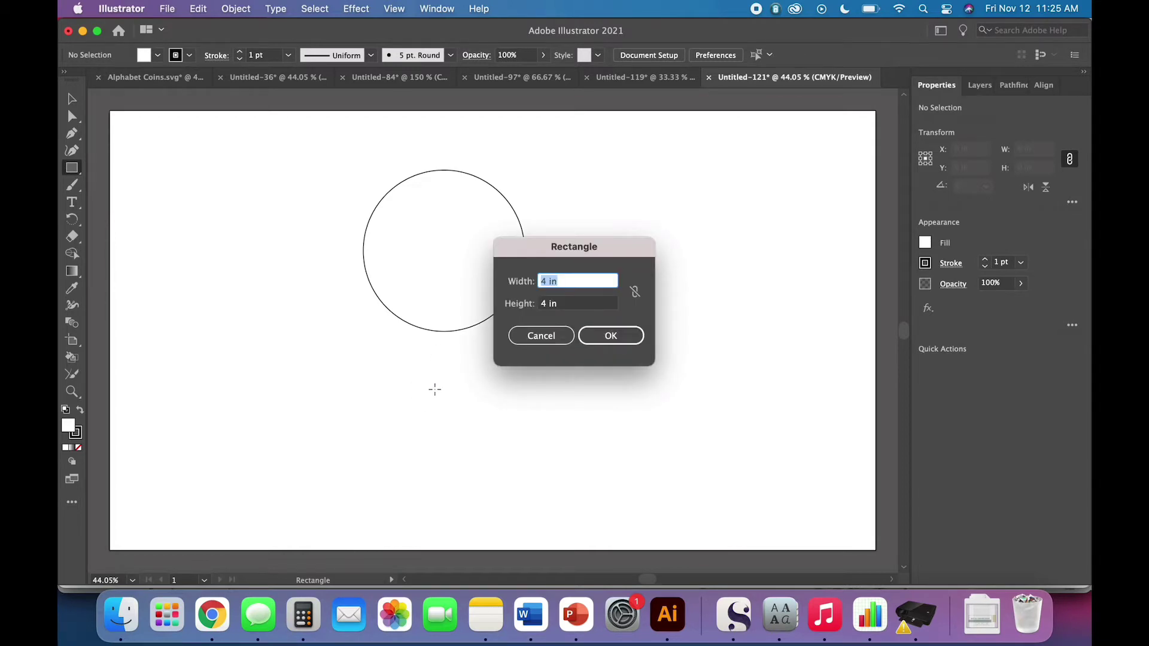
key("Return")
left_click(72, 109)
left_click(72, 100)
left_click(476, 370)
left_click_drag(537, 392, 482, 256)
left_click(595, 264)
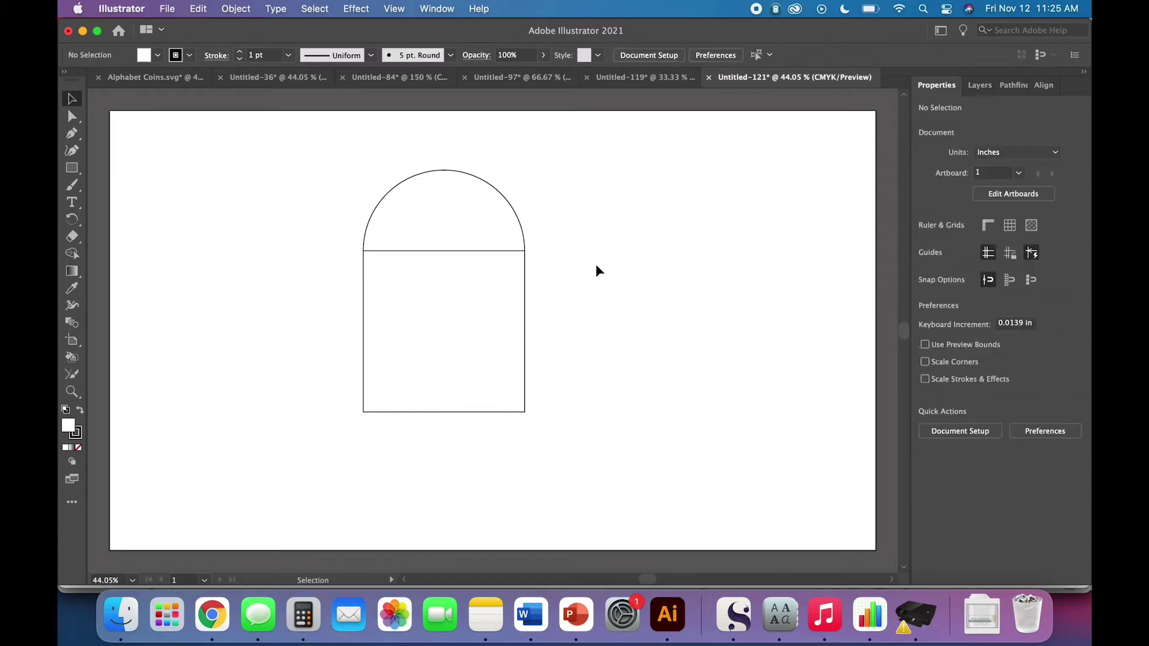
left_click(515, 214)
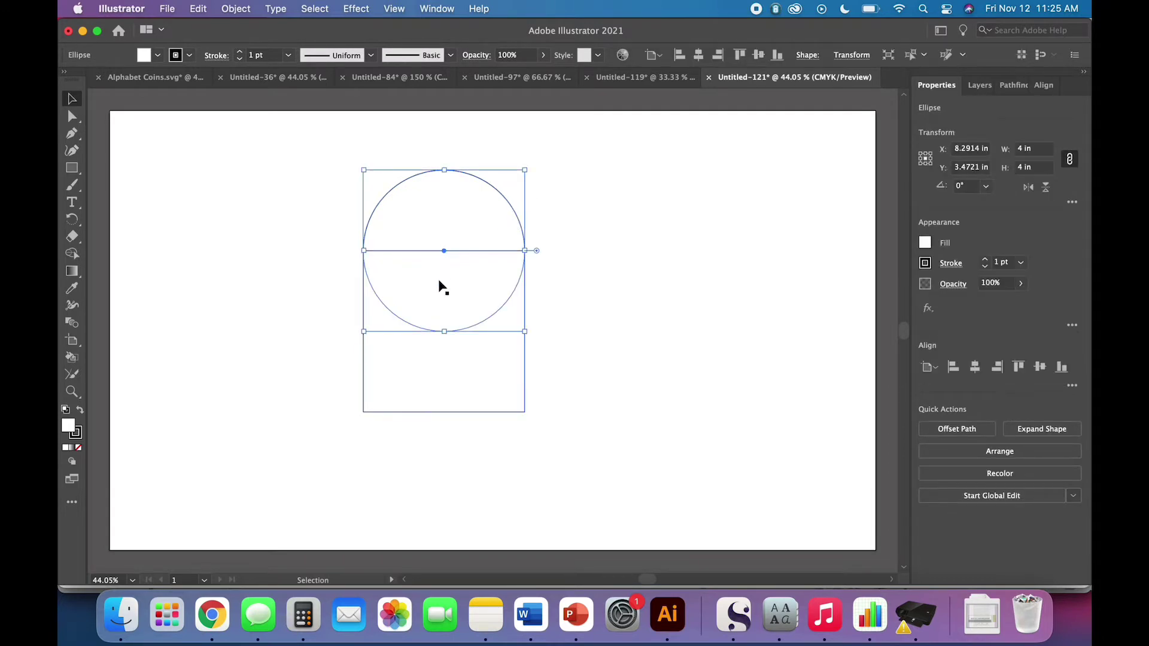
left_click(596, 246)
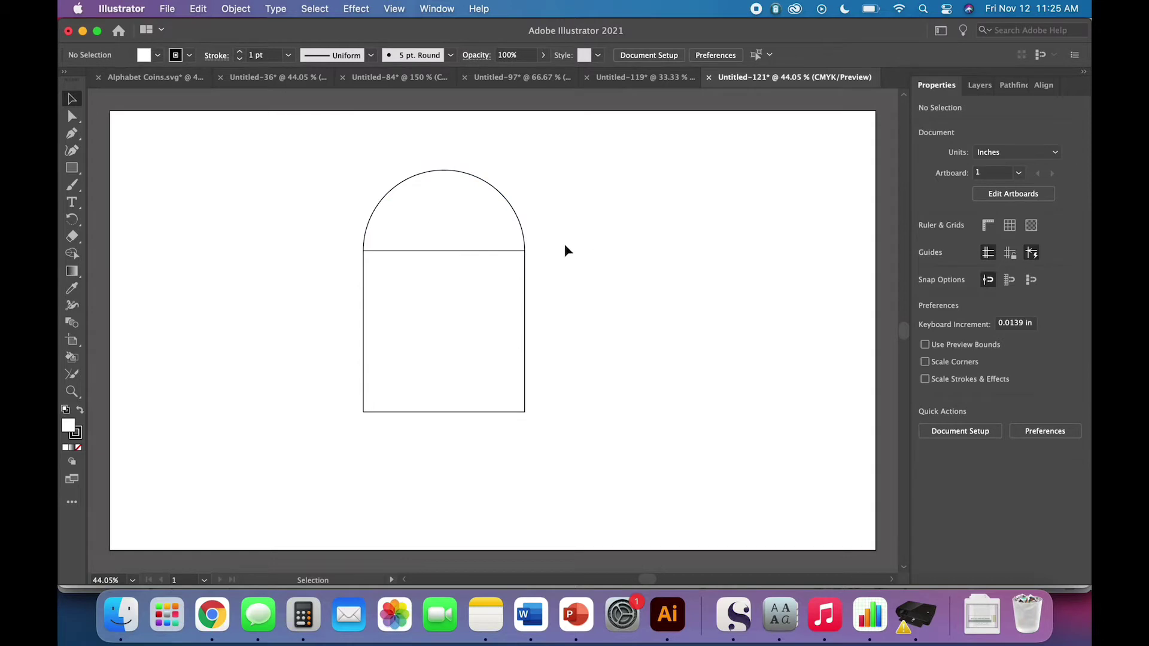
Unite the circle and square into one 4 x 6 in arch and drag it lower-left
left_click_drag(558, 285, 465, 203)
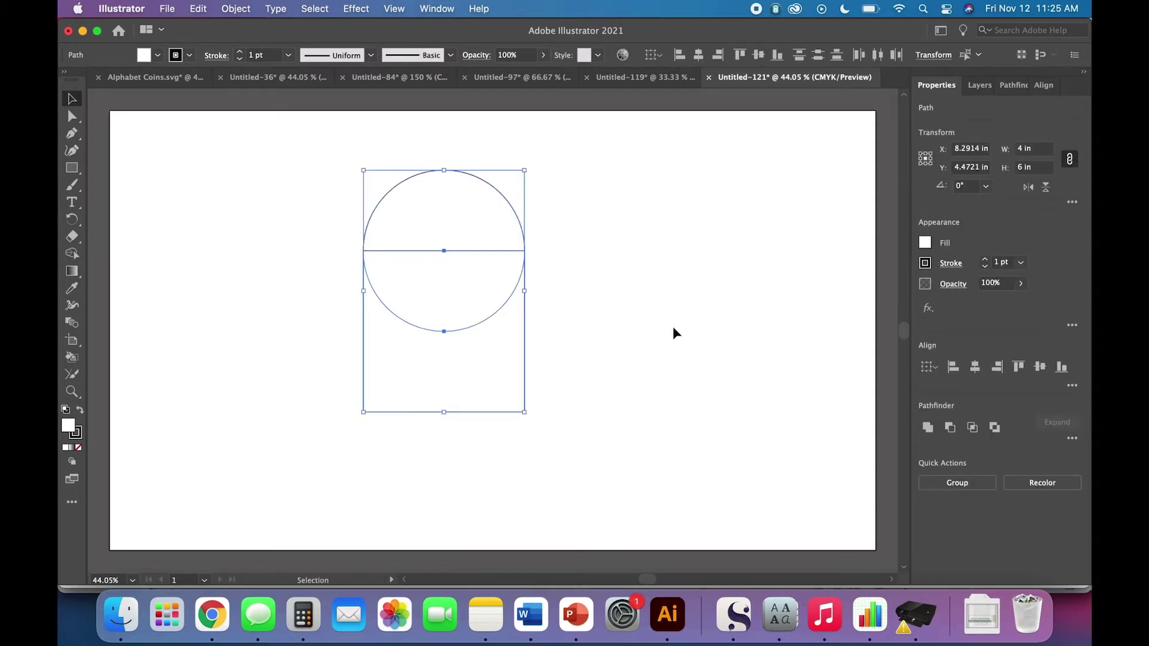
left_click(928, 428)
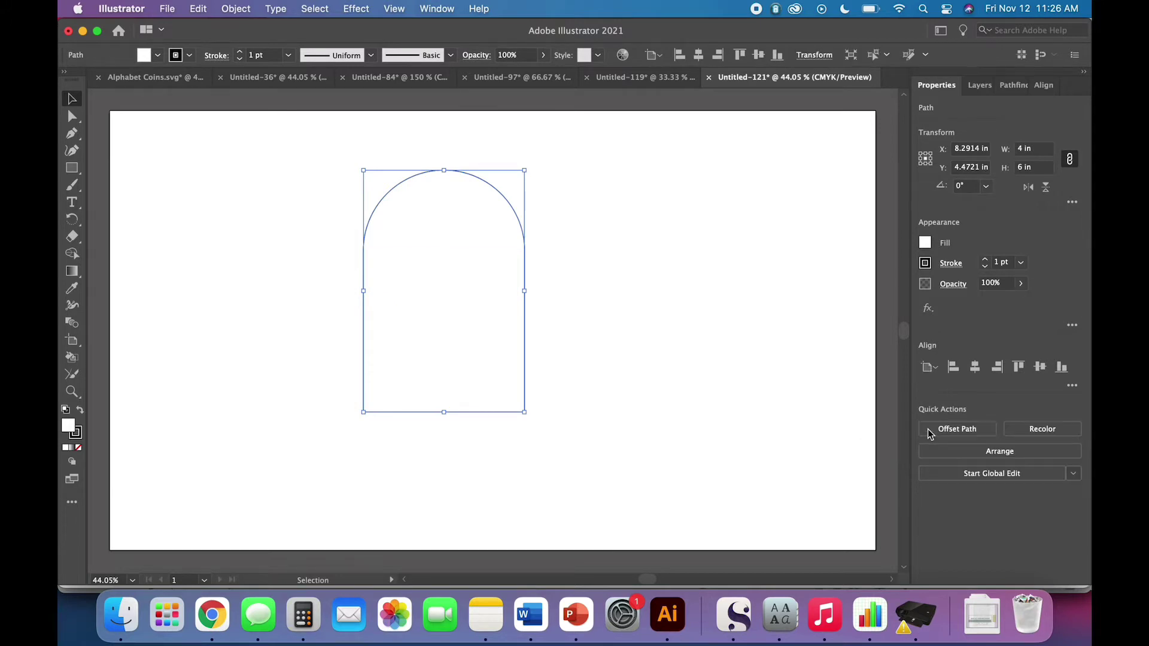
left_click(437, 8)
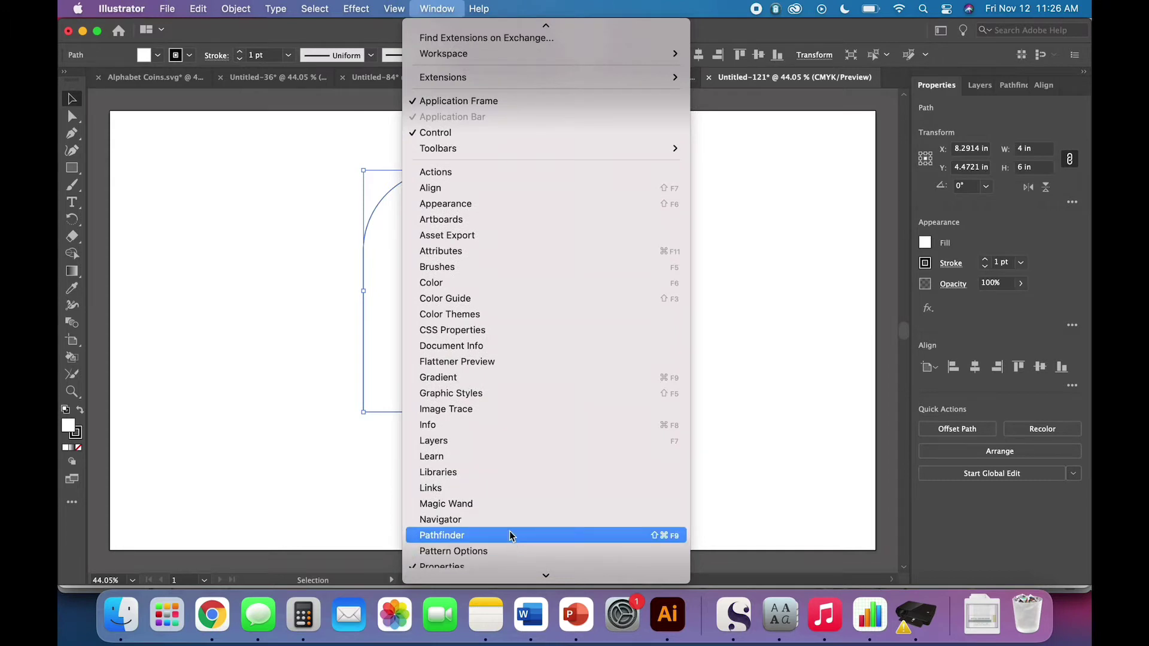
left_click(613, 184)
left_click(623, 225)
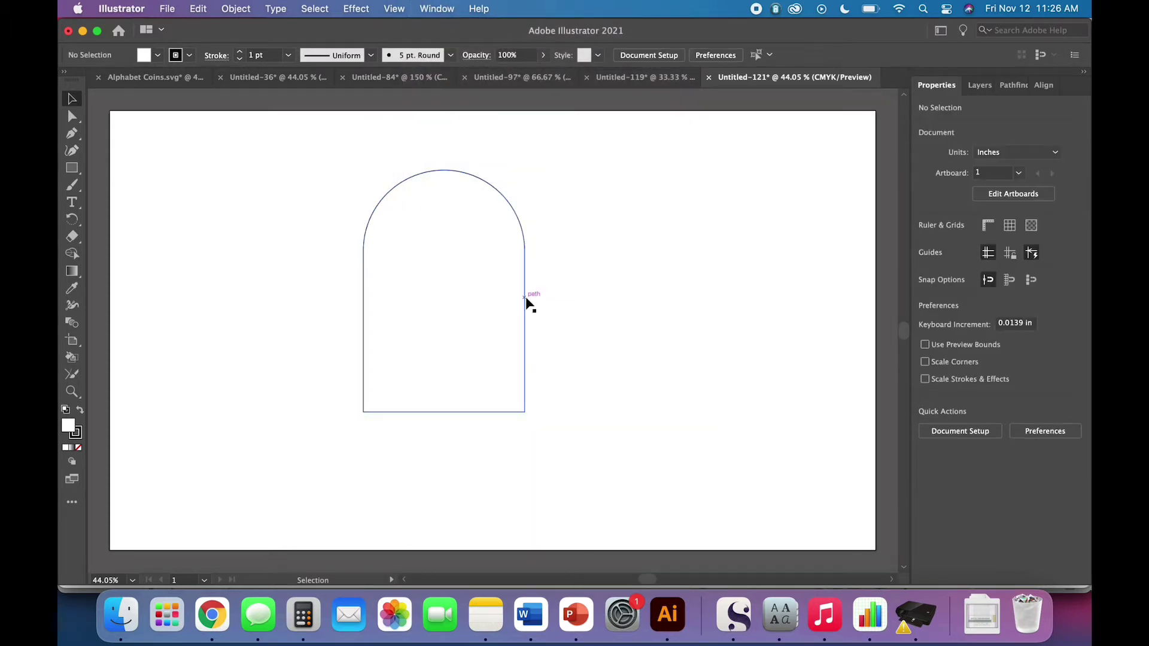
left_click_drag(526, 302, 424, 407)
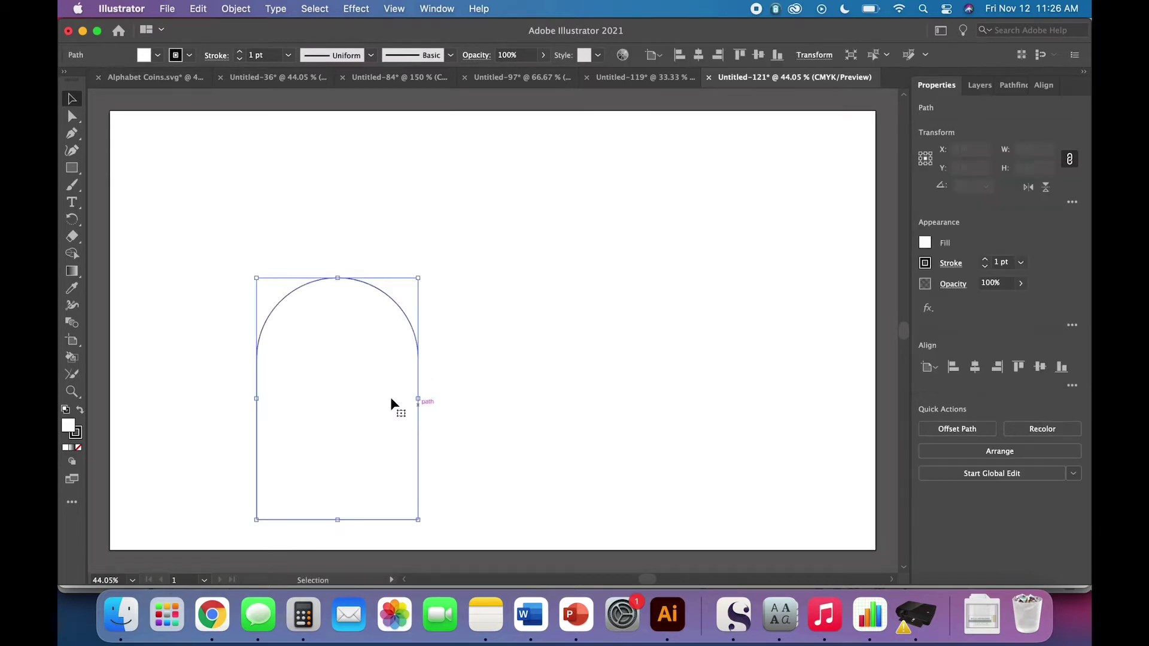
Fill the arch with the light orange EFB467 through the Color Picker
left_click(159, 58)
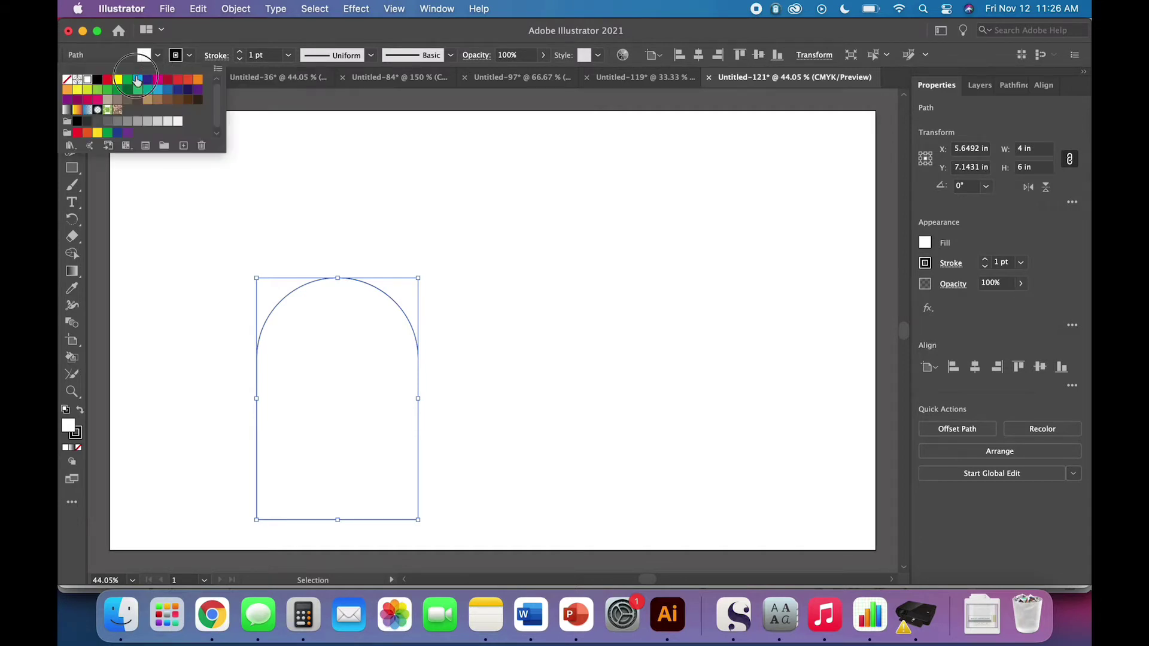
left_click(67, 89)
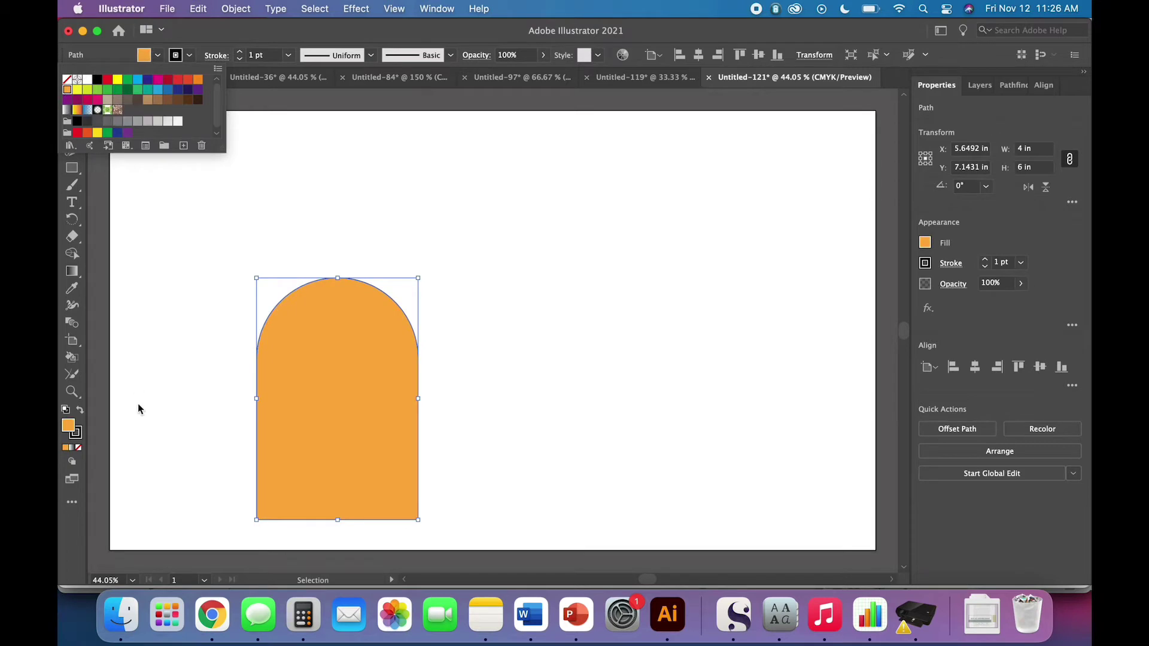
double_click(64, 427)
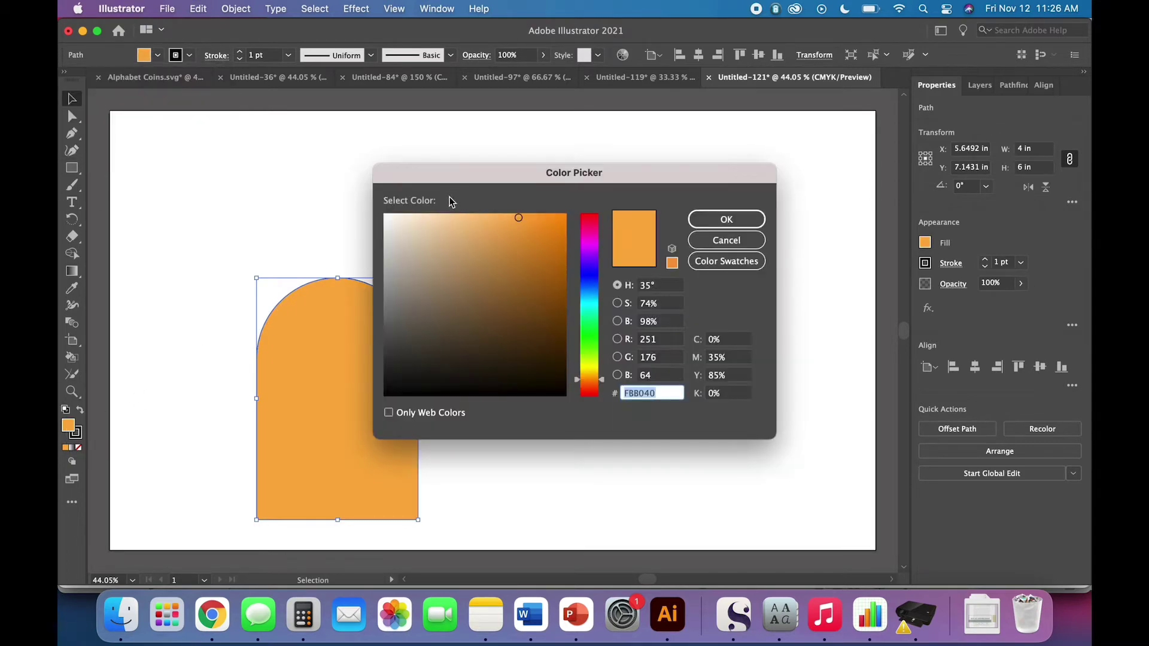
left_click(478, 223)
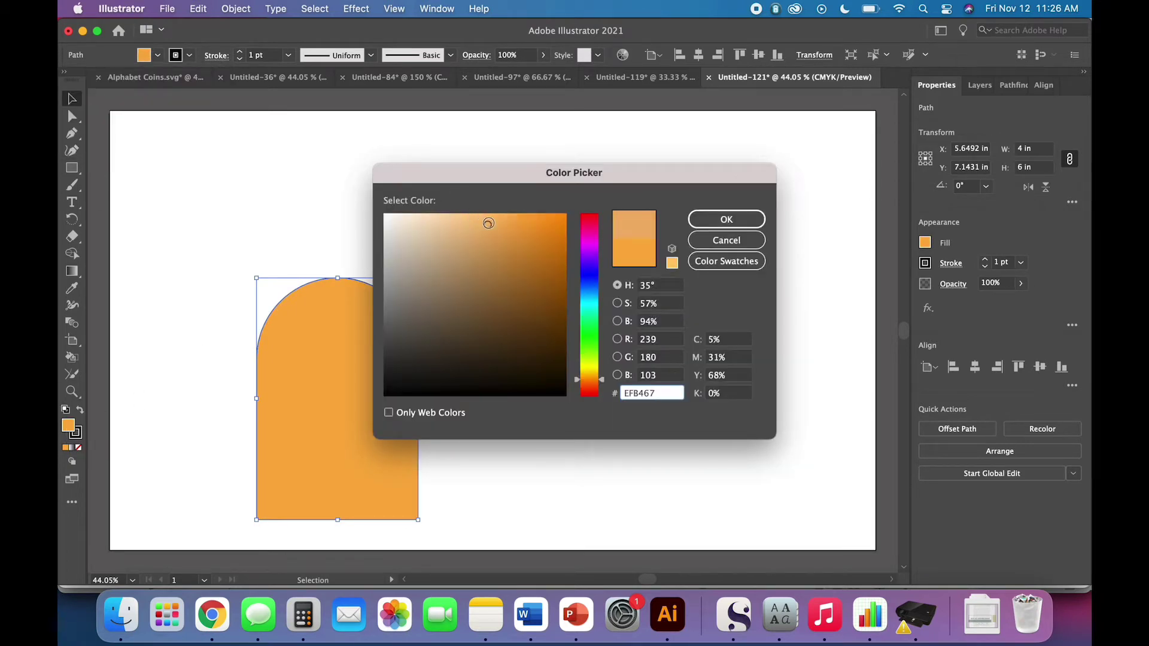
left_click(726, 219)
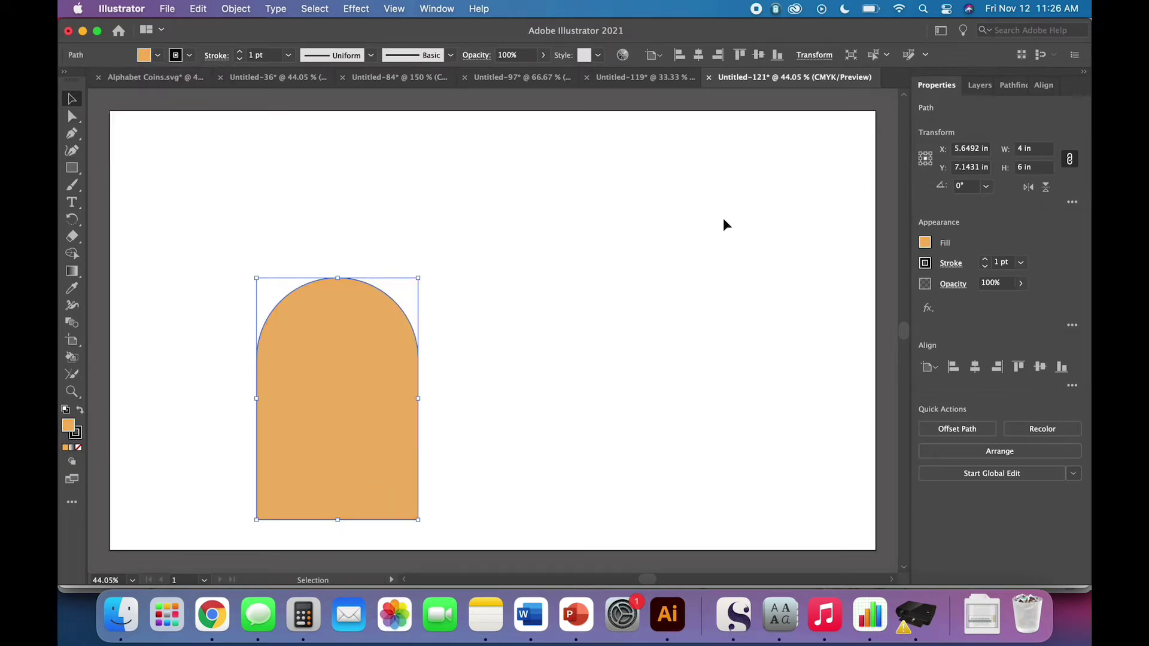
Set the arch's stroke to None
left_click(133, 146)
left_click(277, 349)
left_click(189, 56)
left_click(67, 80)
left_click(187, 286)
mouse_move(343, 386)
left_mouse_down()
mouse_move(328, 377)
mouse_move(346, 392)
left_mouse_up()
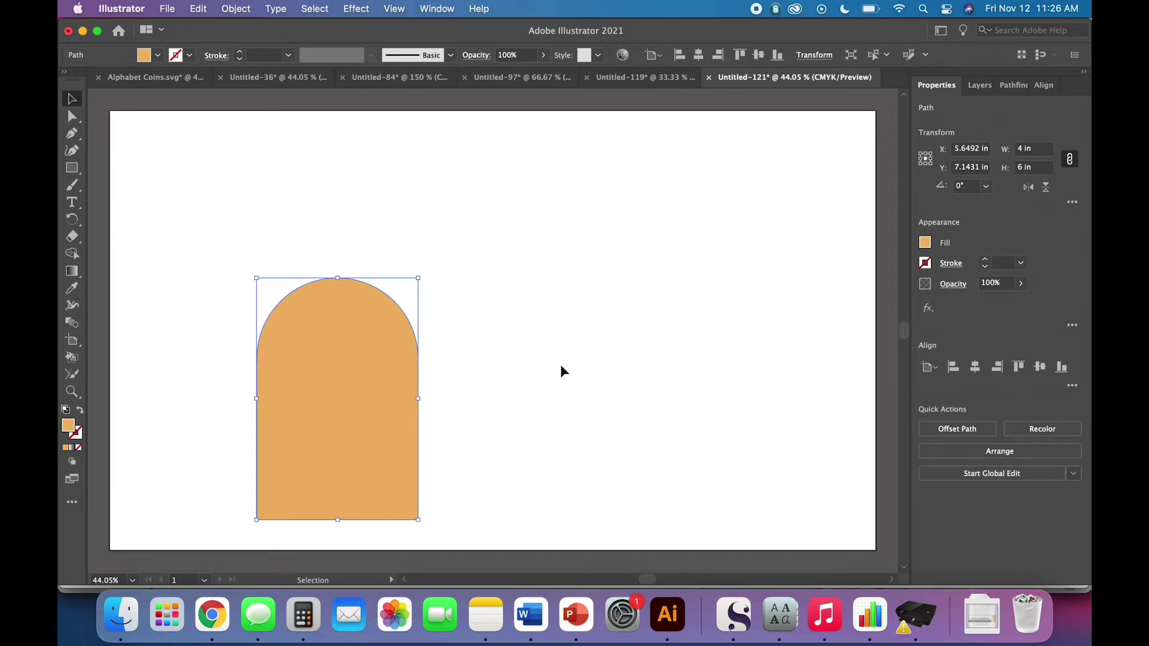
Copy and paste the arch, placing the duplicate to the right of the original
key("a")
key("v")
key("super+c")
key("super+v")
left_click_drag(561, 375, 600, 364)
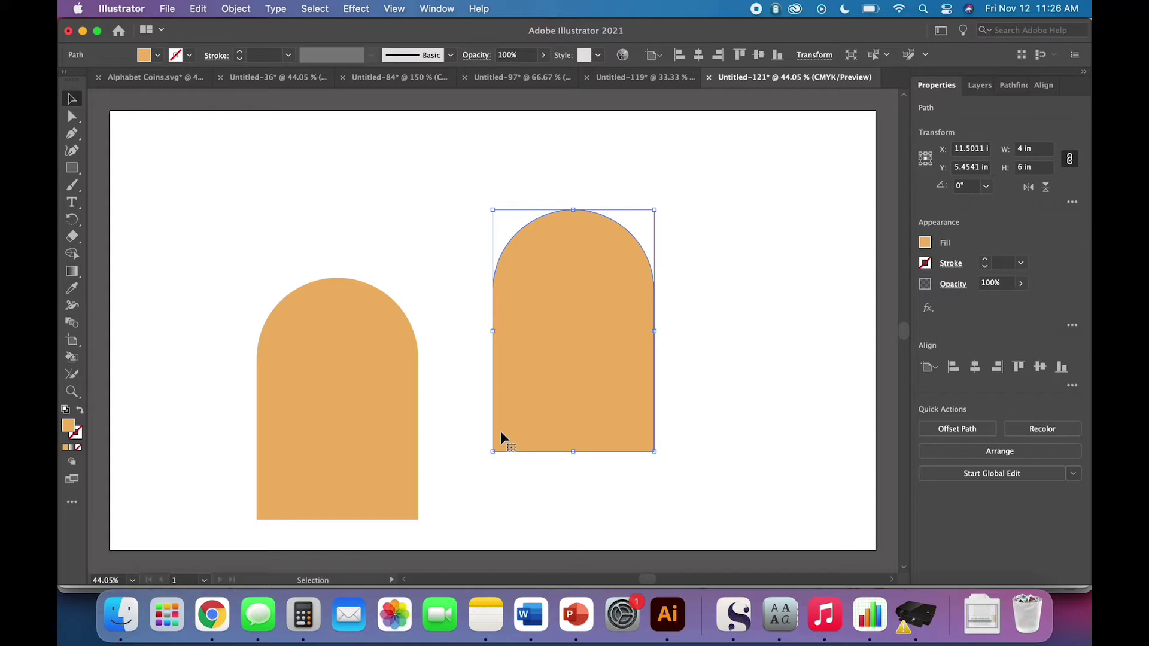
left_click(198, 9)
left_click(258, 165)
left_click(443, 246)
left_click(617, 386)
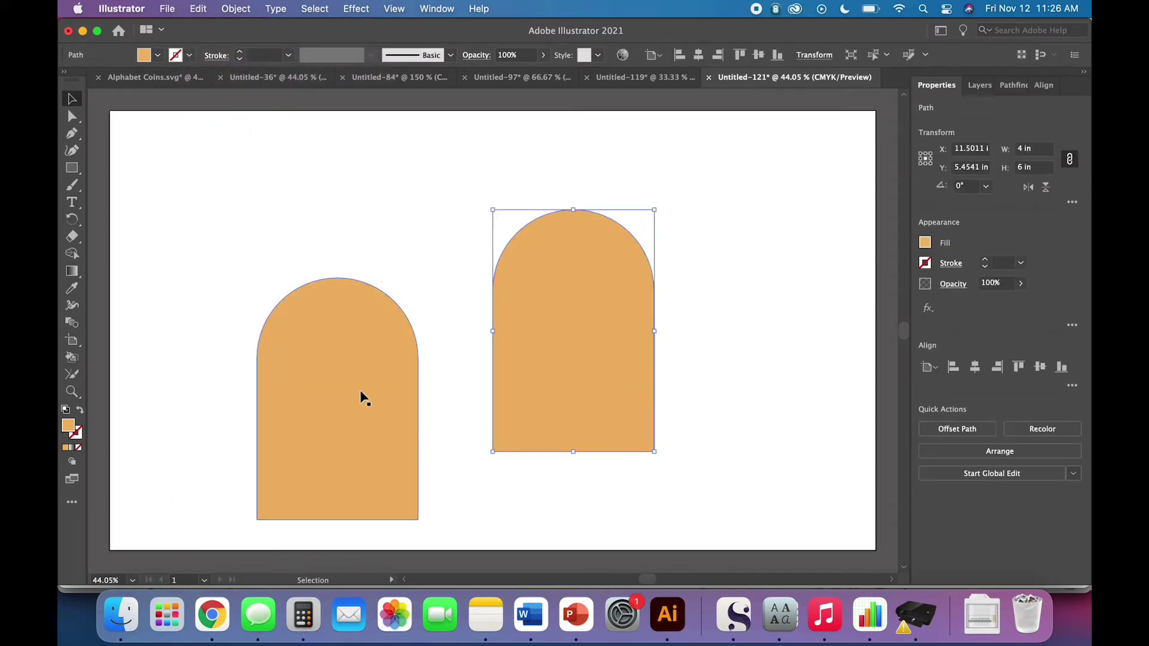
left_click_drag(598, 386, 569, 336)
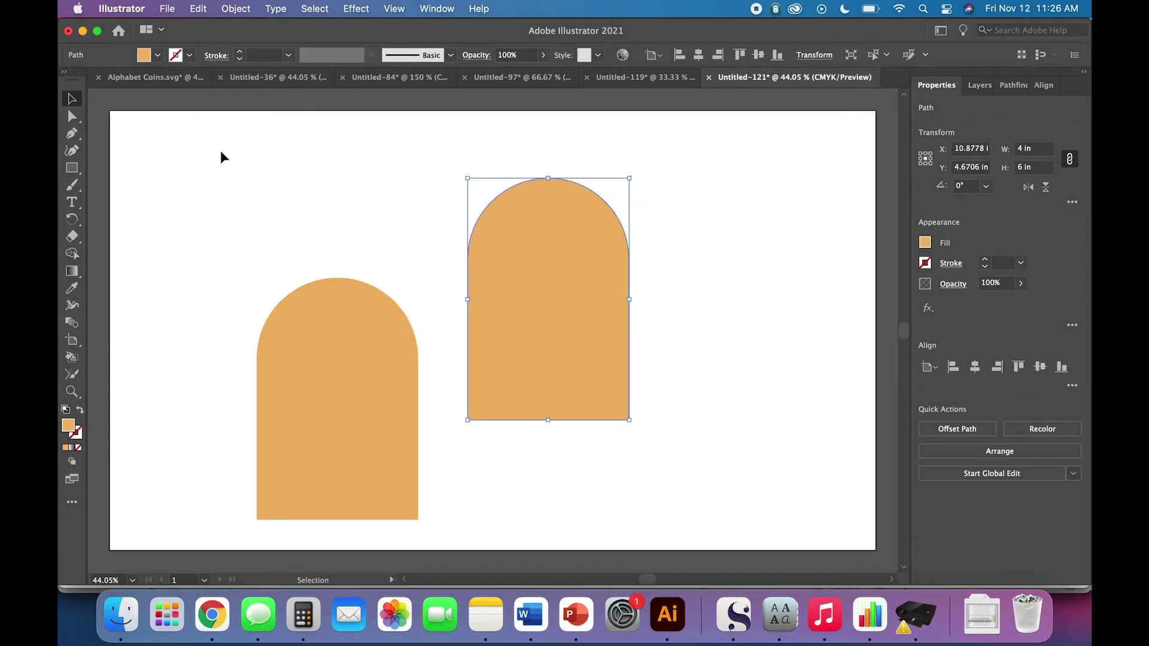
Fill the duplicate arch with salmon pink F7A17F
left_click(158, 55)
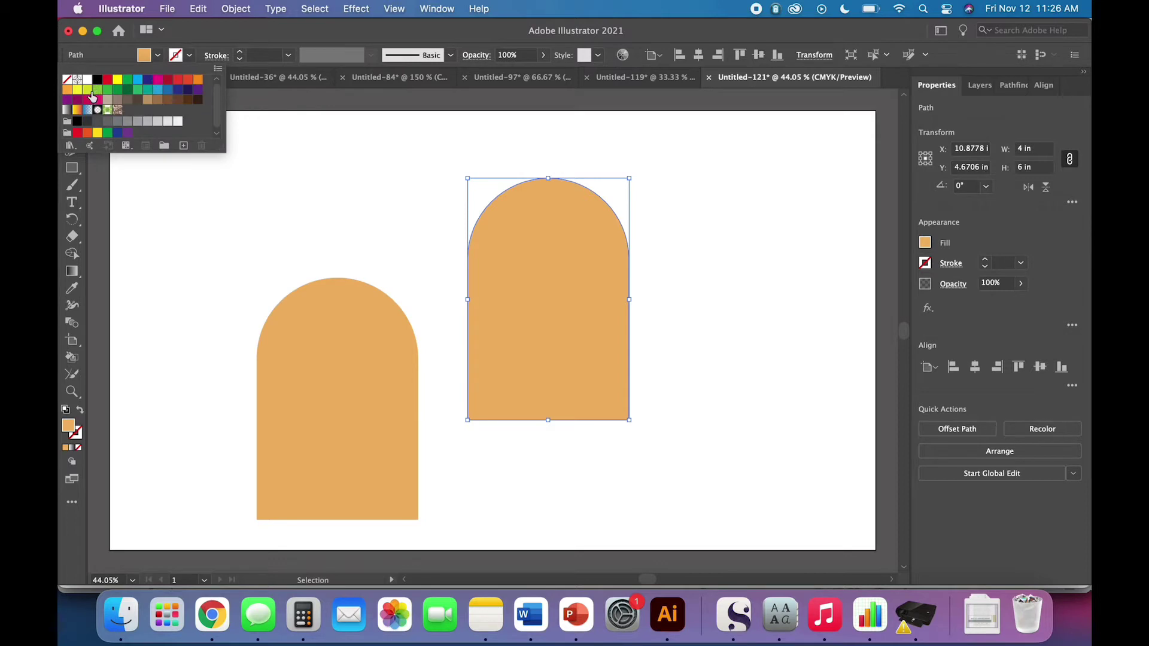
double_click(68, 90)
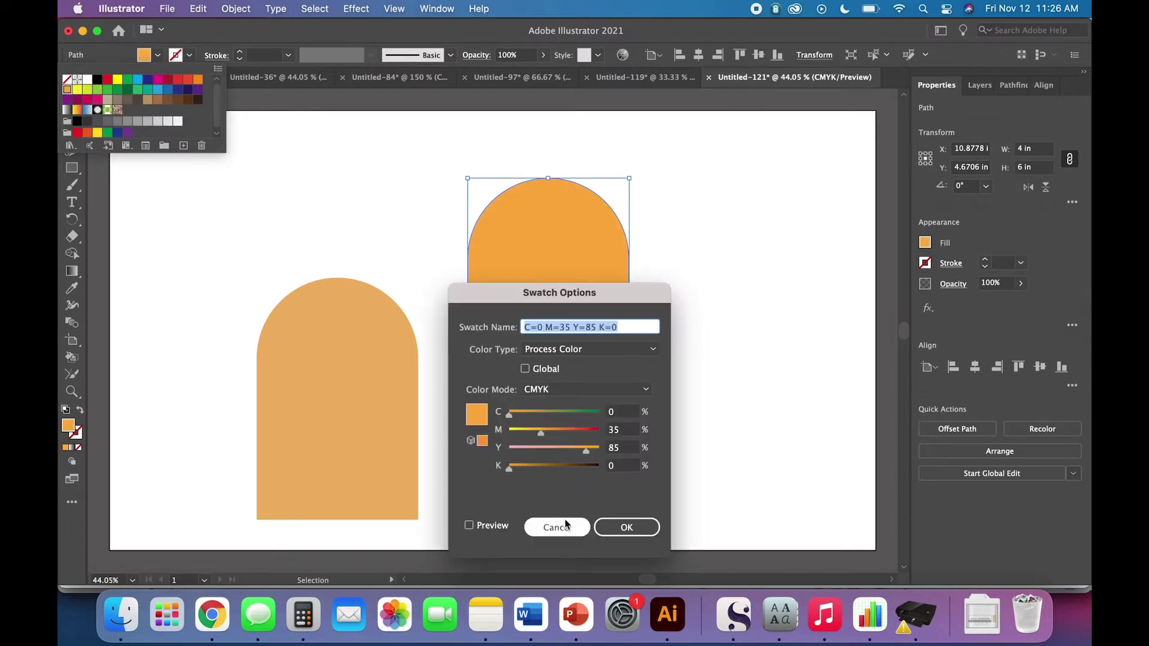
left_click(556, 527)
left_click(68, 425)
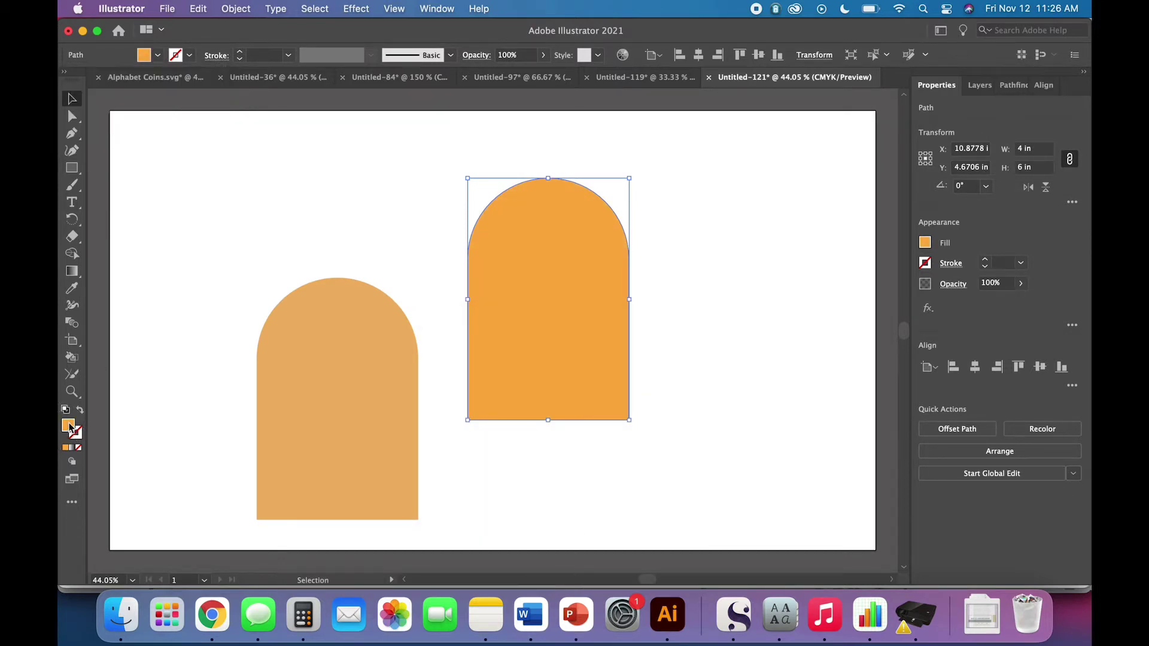
double_click(69, 427)
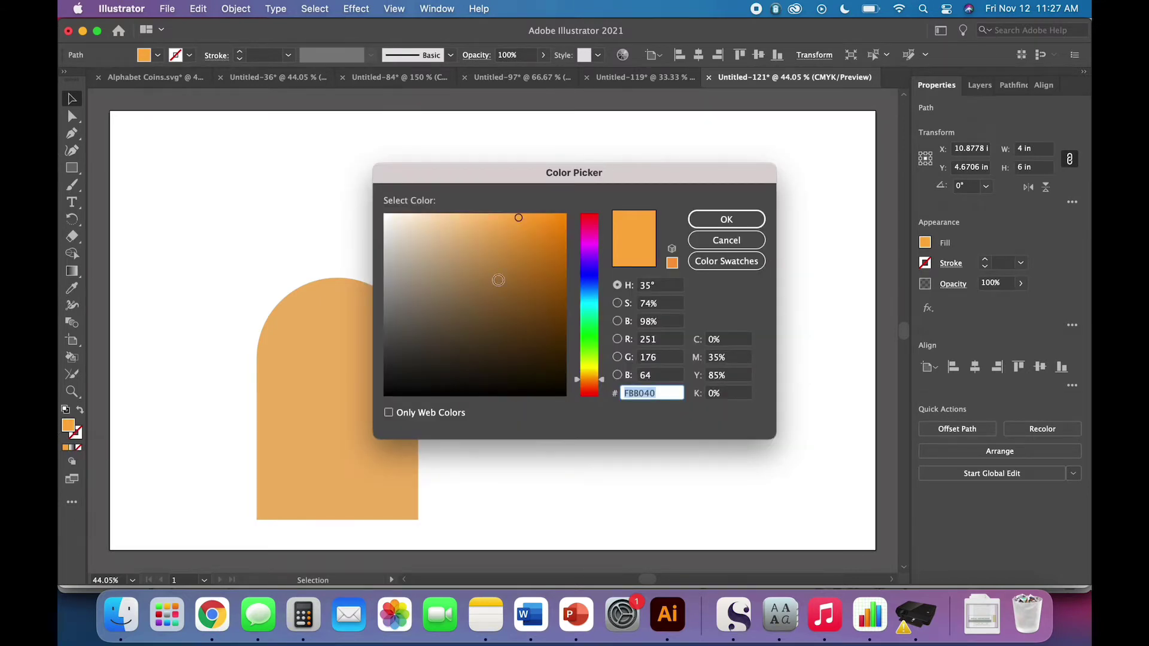
left_click_drag(602, 379, 603, 388)
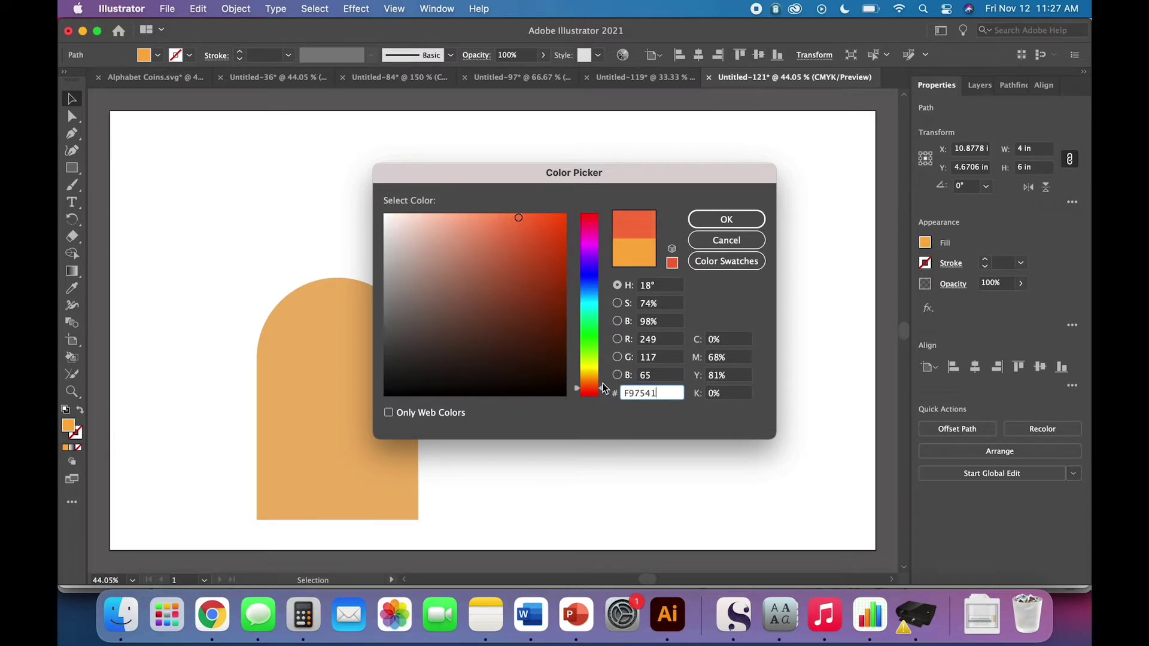
left_click(473, 219)
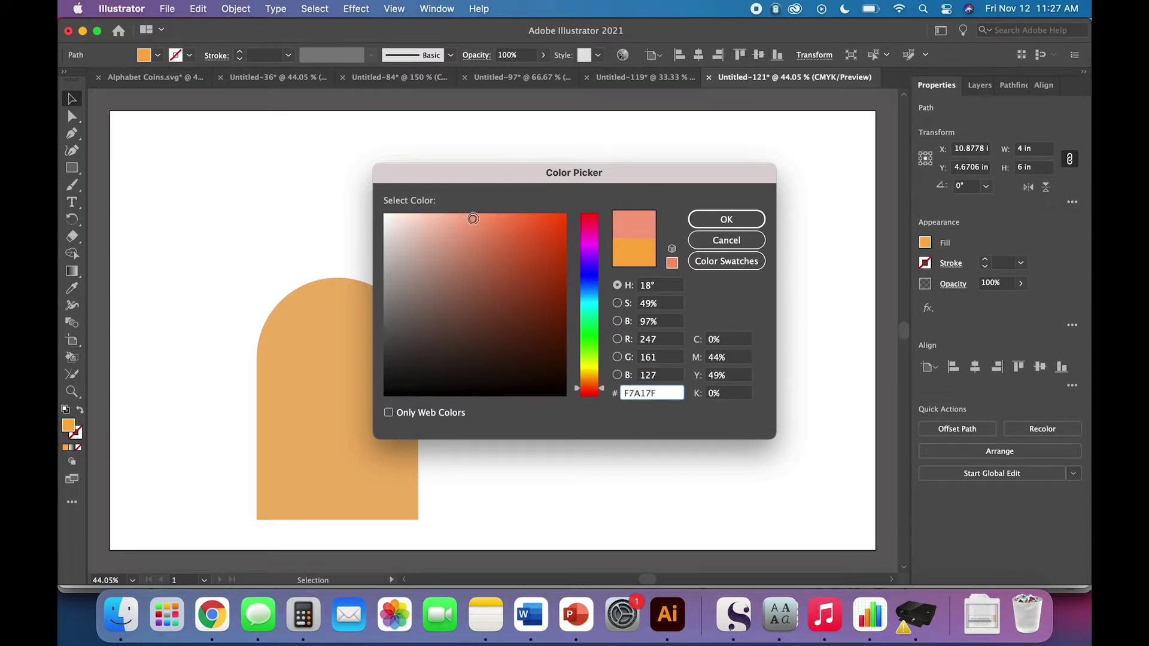
left_click(733, 218)
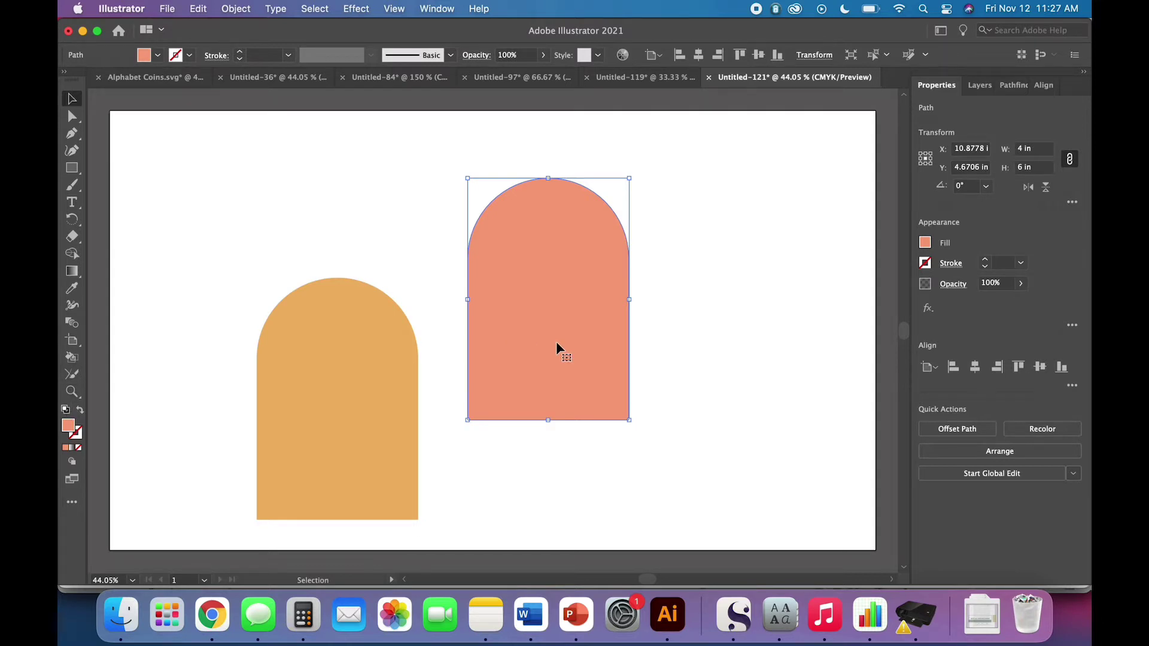
Scale the salmon arch proportionally to about 4.66 x 6.99 in, bases level, right of the orange arch
left_click_drag(546, 345, 500, 376)
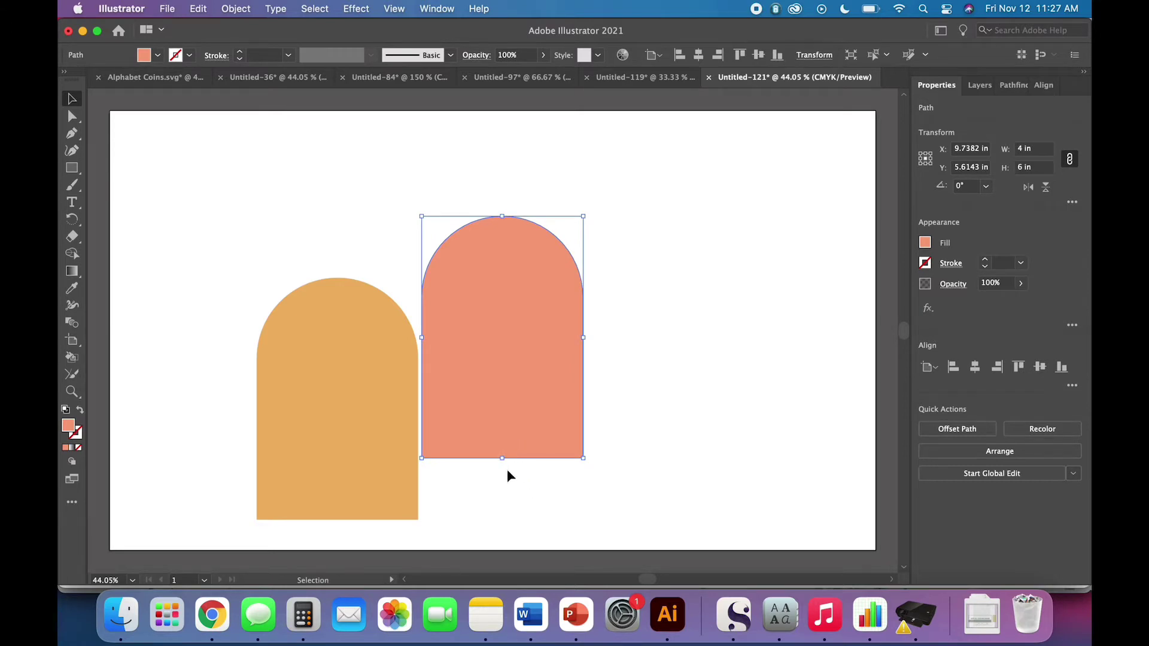
left_click_drag(502, 458, 512, 520)
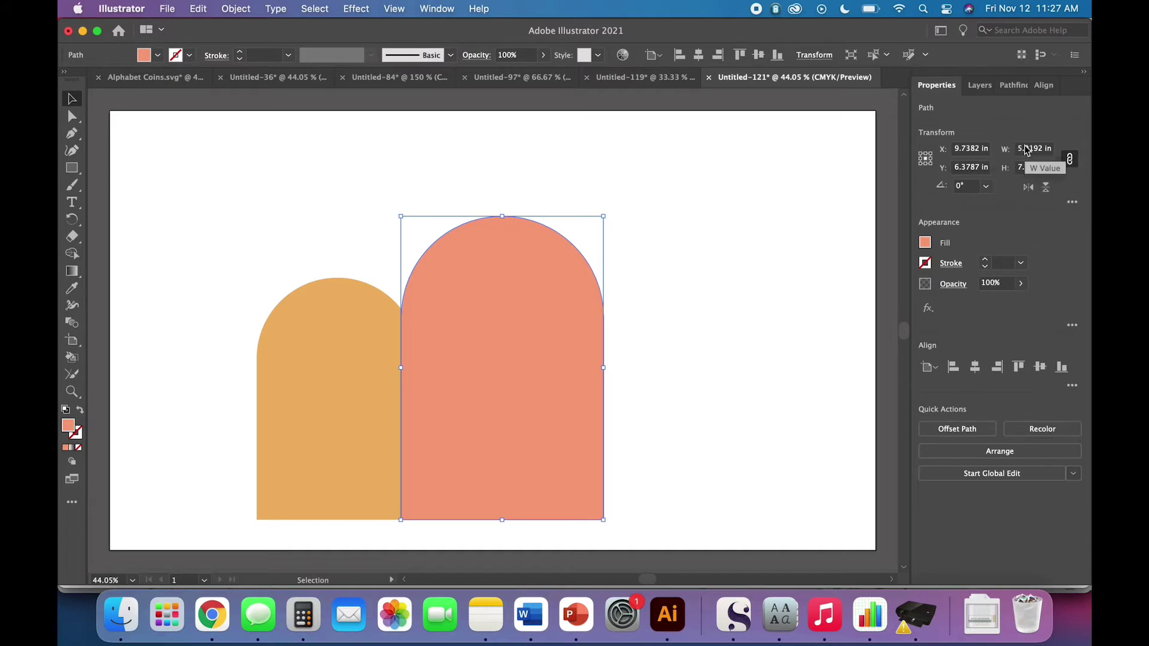
left_click(1070, 158)
left_click(676, 347)
left_click_drag(580, 379, 684, 371)
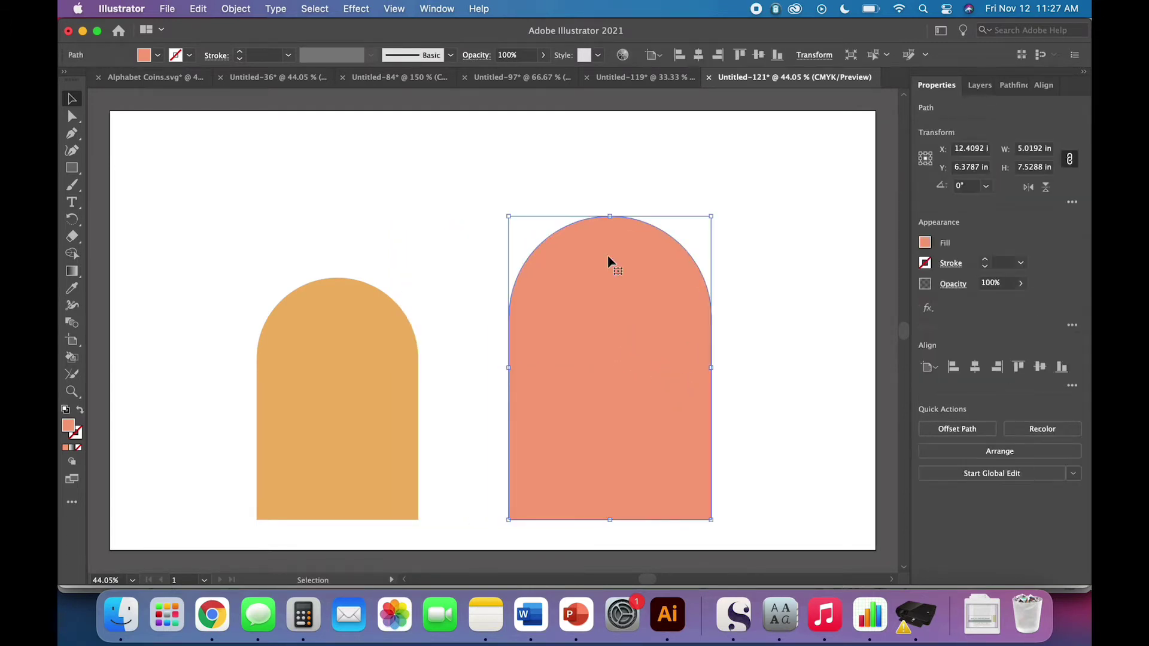
left_click(435, 265)
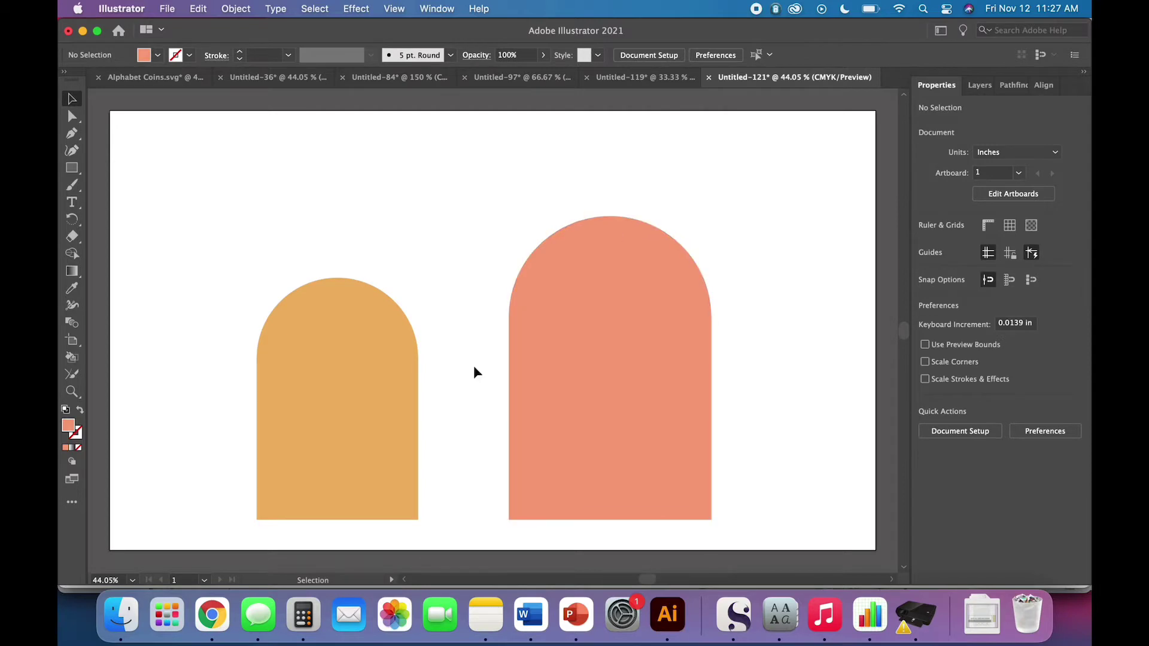
left_click(574, 395)
left_click_drag(609, 216, 612, 247)
left_click(480, 333)
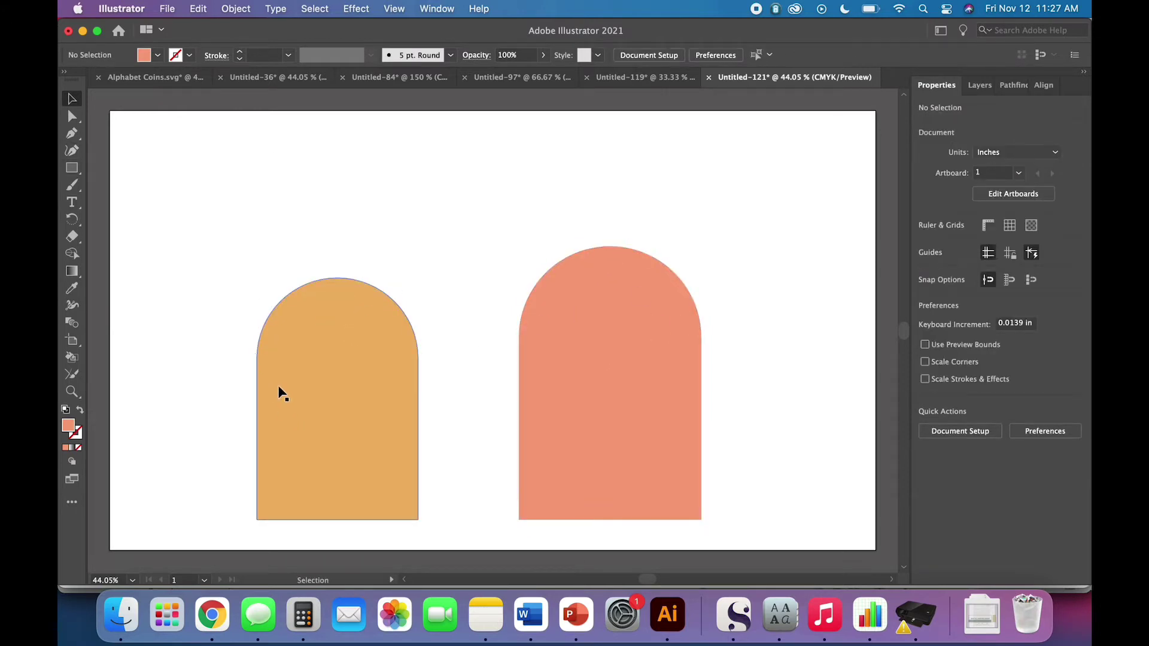
Draw a tall rectangle covering the salmon arch's left half
left_click(72, 168)
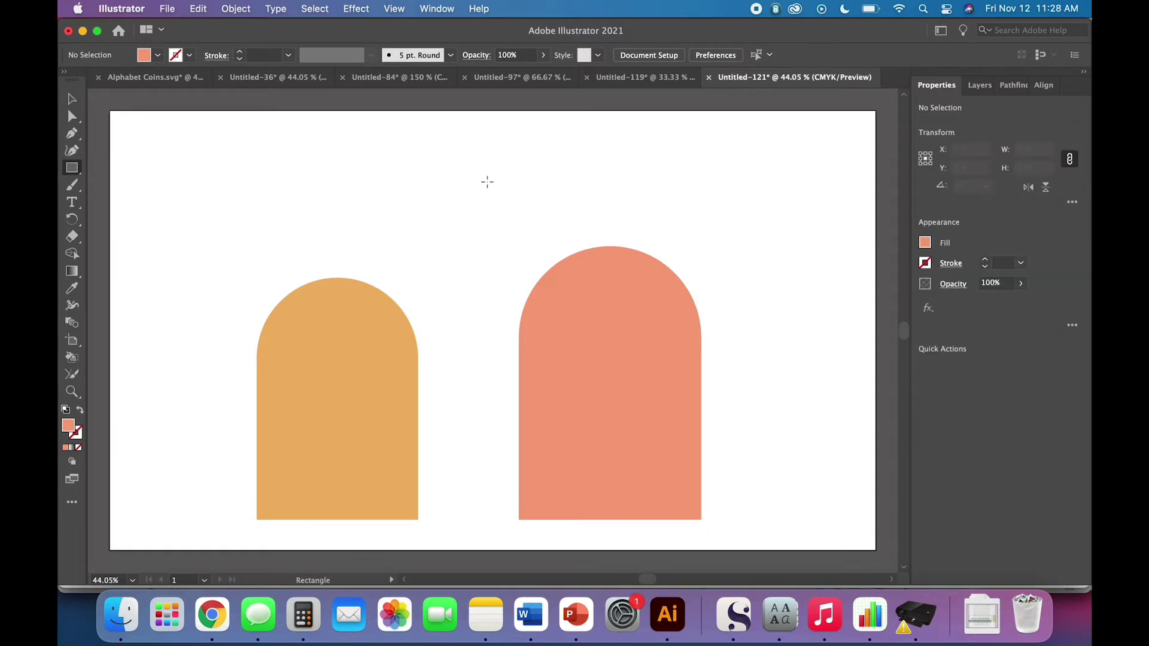
left_click_drag(484, 175, 610, 528)
key("v")
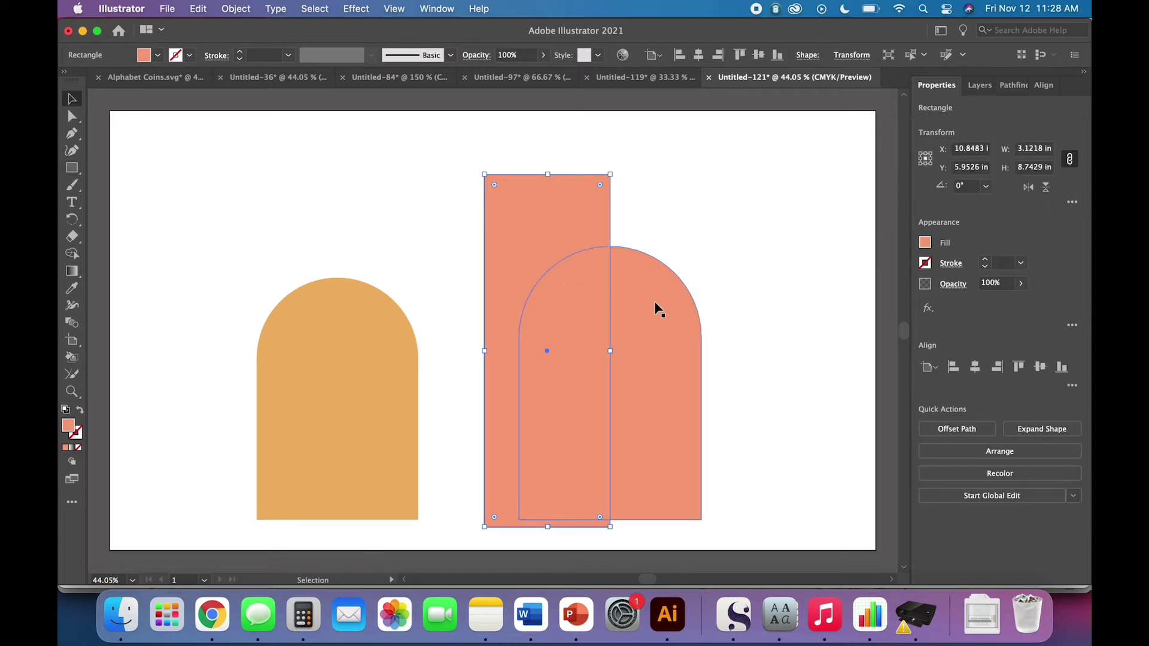
Apply Minus Front to the rectangle and arch, leaving a 2.26 x 6.78 in right half
left_click(698, 354)
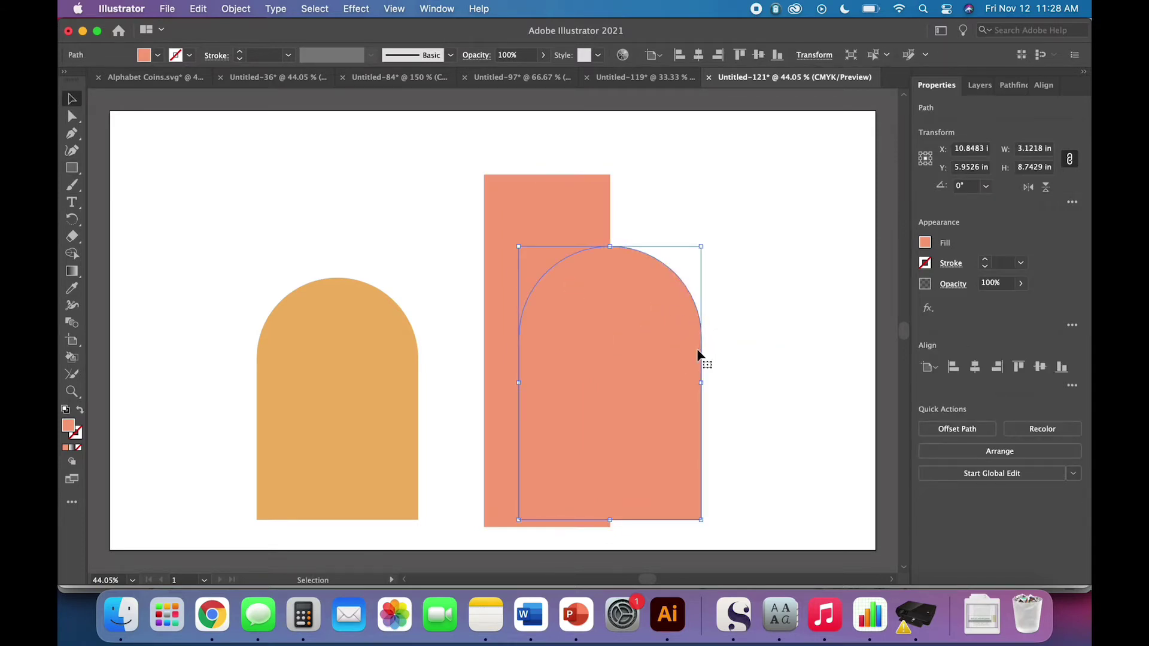
left_click(773, 367)
left_click(661, 347)
left_click(623, 236)
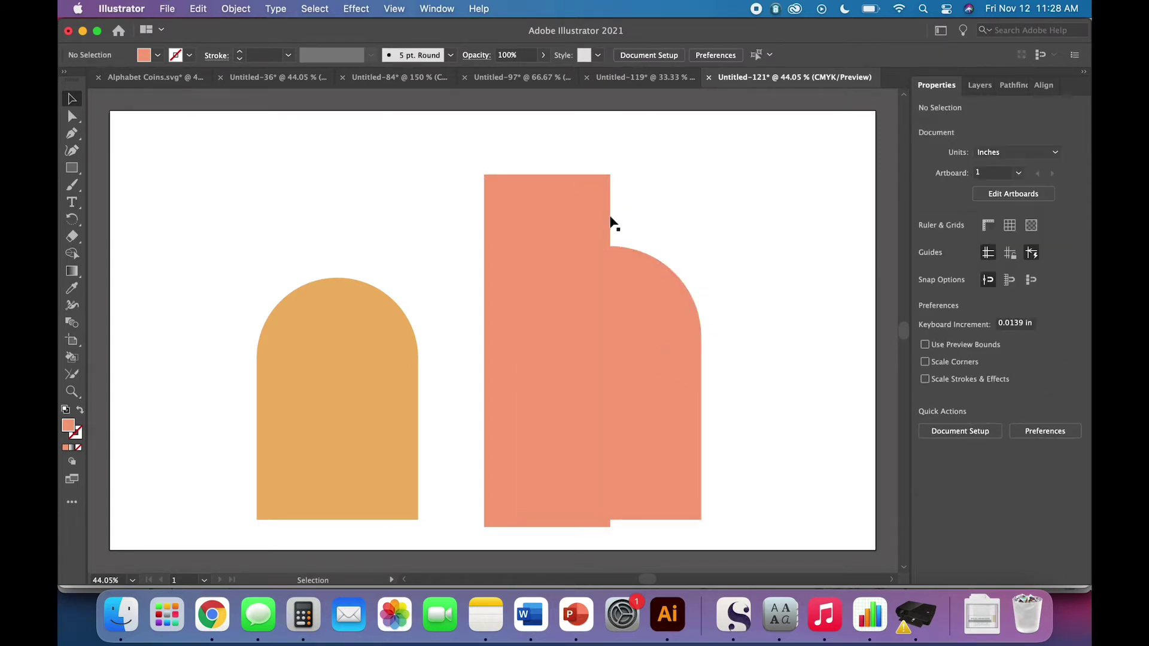
left_click(604, 221)
left_click(735, 414)
left_click_drag(726, 467, 479, 378)
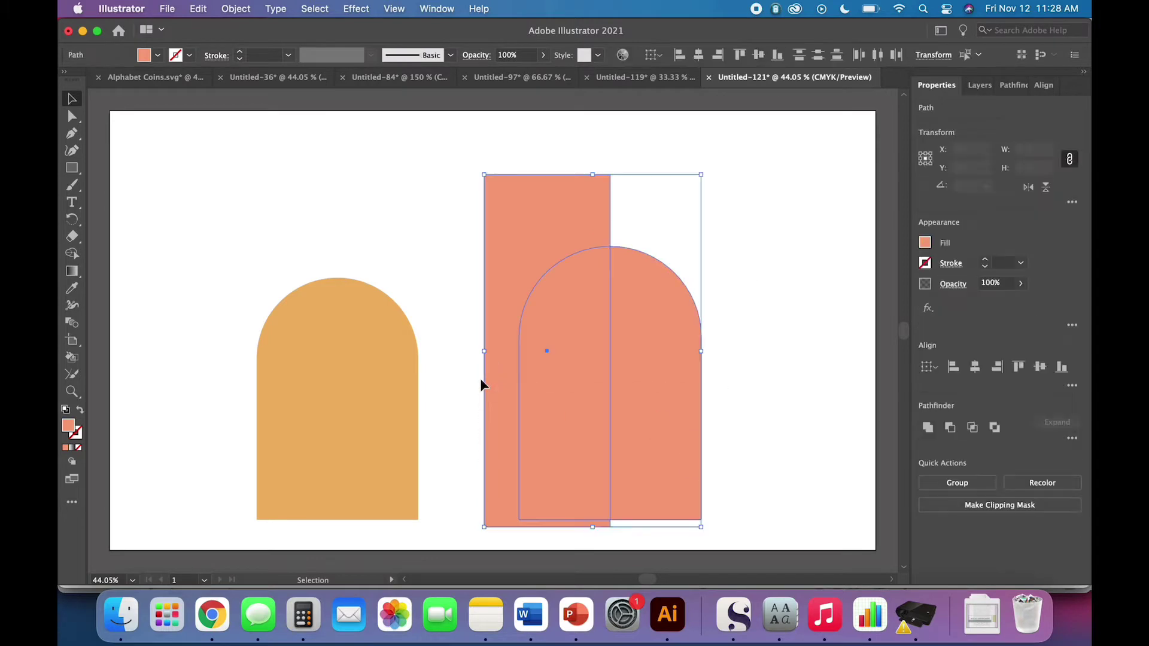
left_click(951, 429)
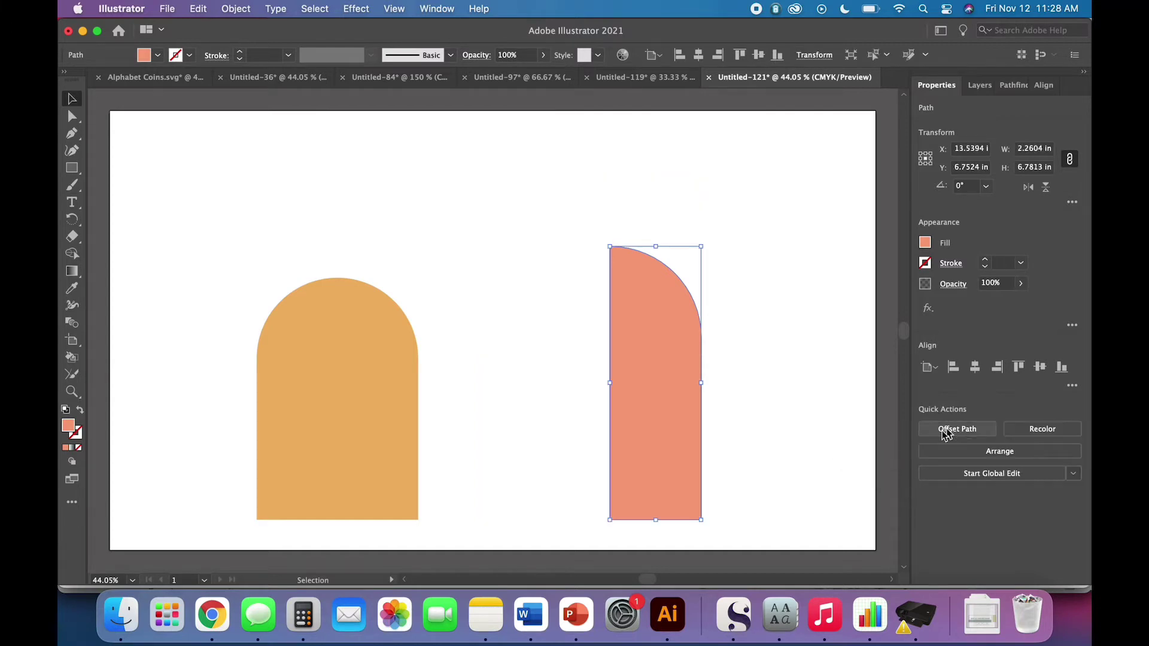
left_click(790, 486)
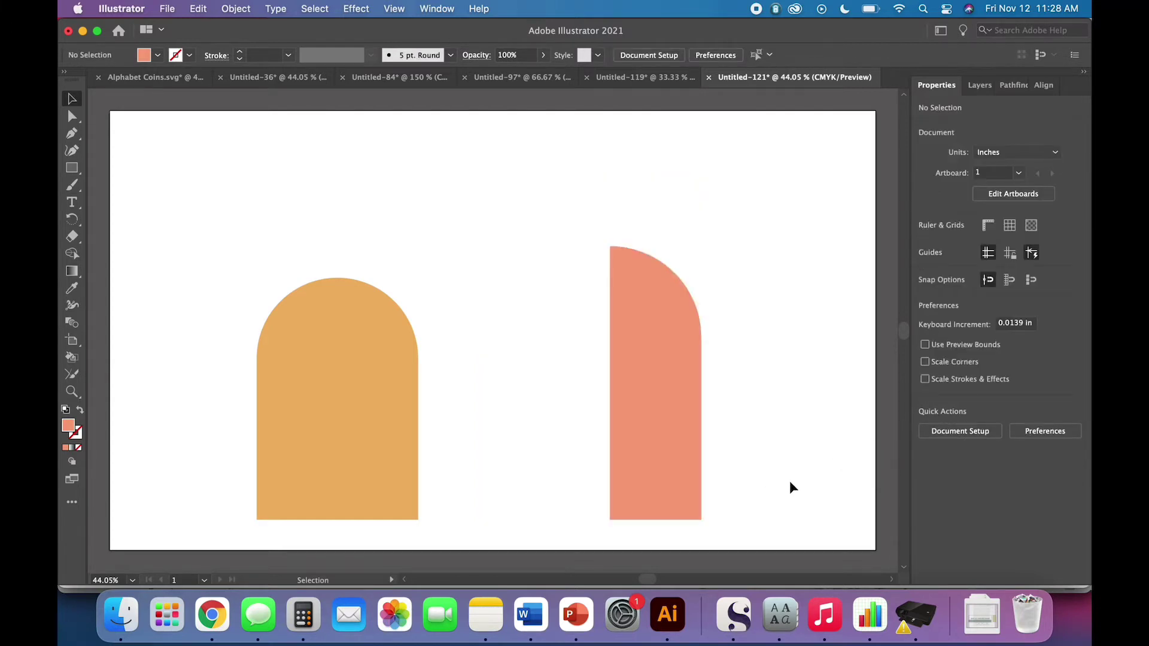
Send the salmon half arch backward behind the orange arch, then move it right to about X 13.75 in
left_click_drag(672, 456, 452, 454)
left_click(235, 8)
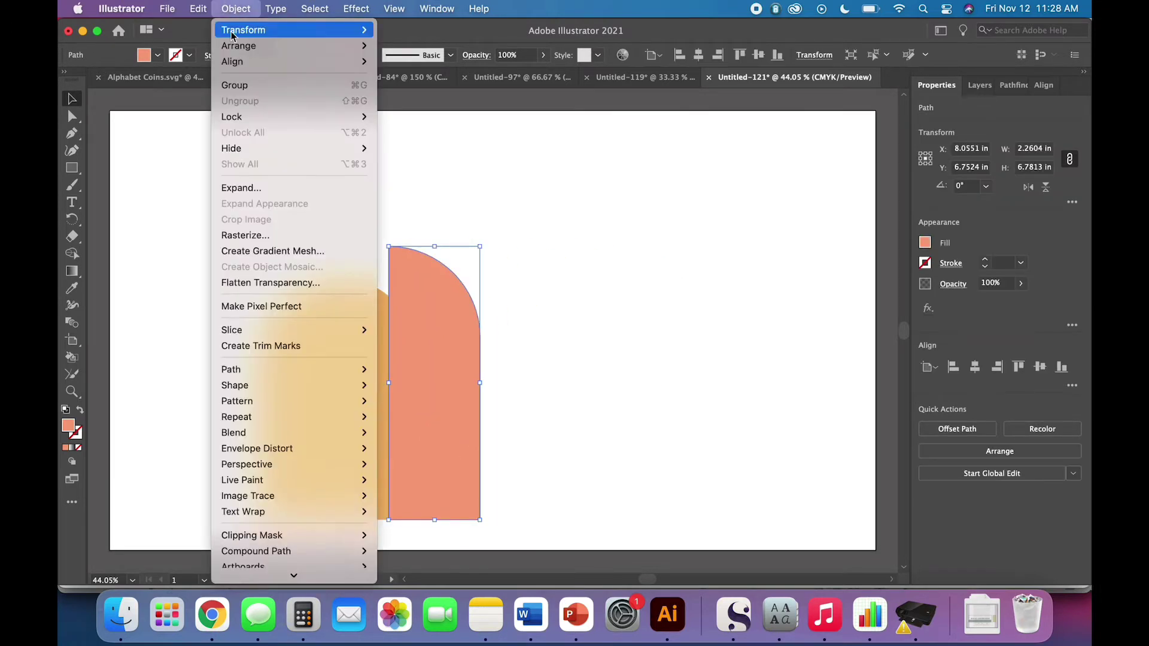
mouse_move(234, 52)
left_click(423, 75)
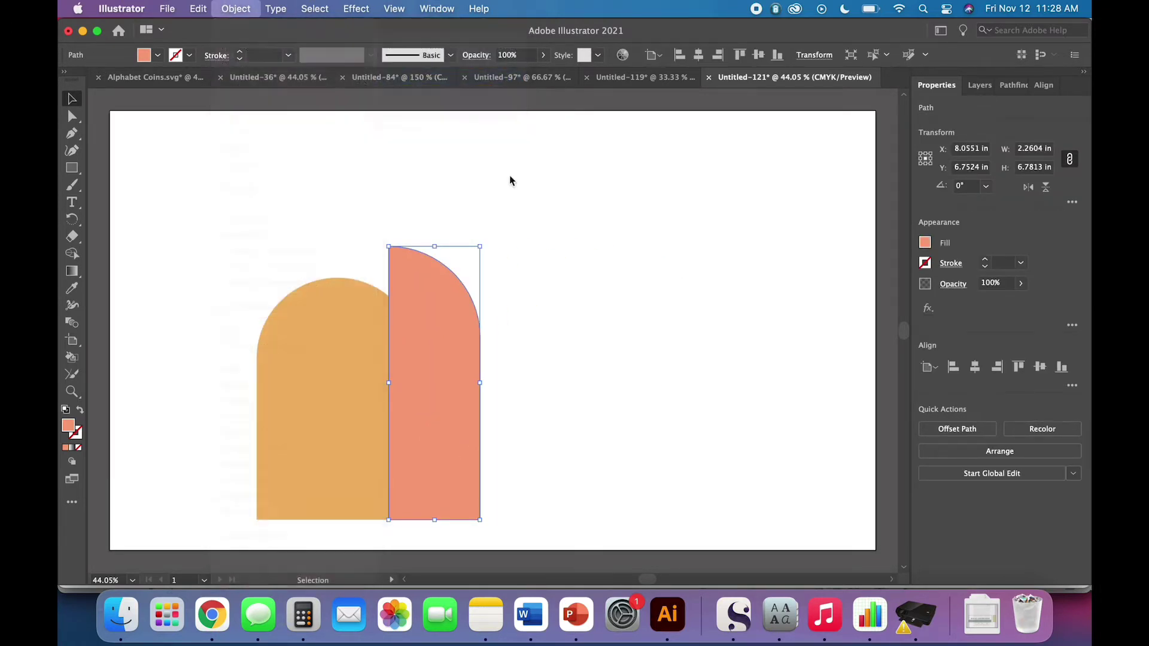
left_click(578, 279)
left_click(469, 396)
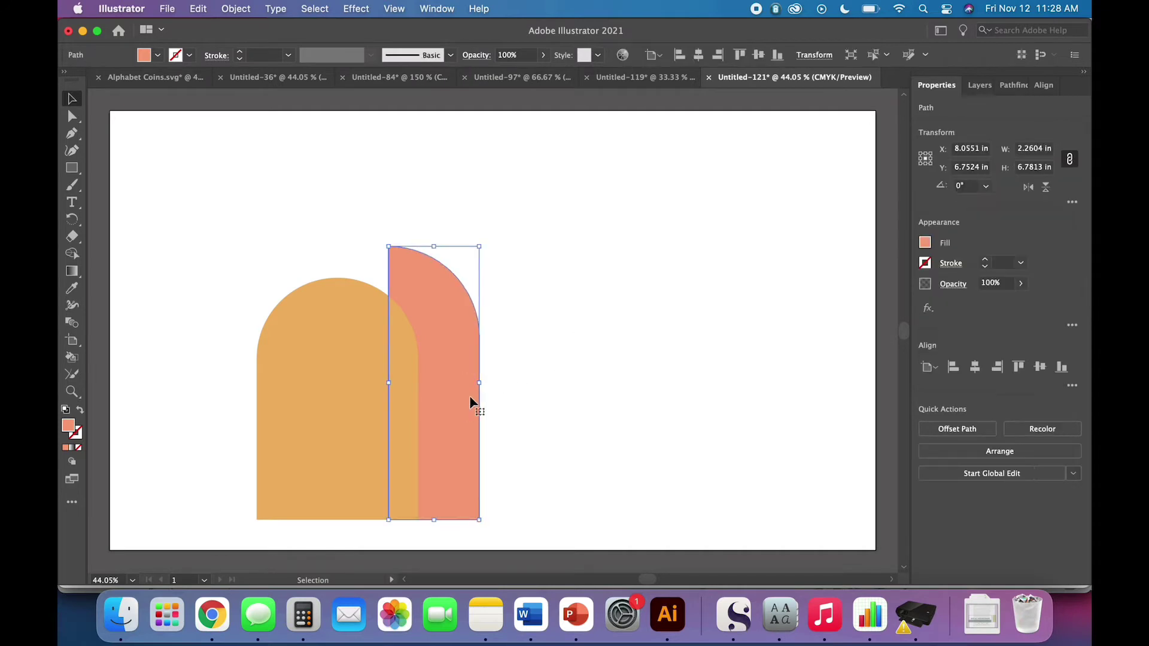
key("Left")
key("Left")
key("Left")
key("Left")
key("Left")
key("Left")
key("Left")
key("Left")
key("Left")
key("Left")
key("Left")
key("Left")
key("Left")
key("Left")
key("Left")
key("Left")
key("Left")
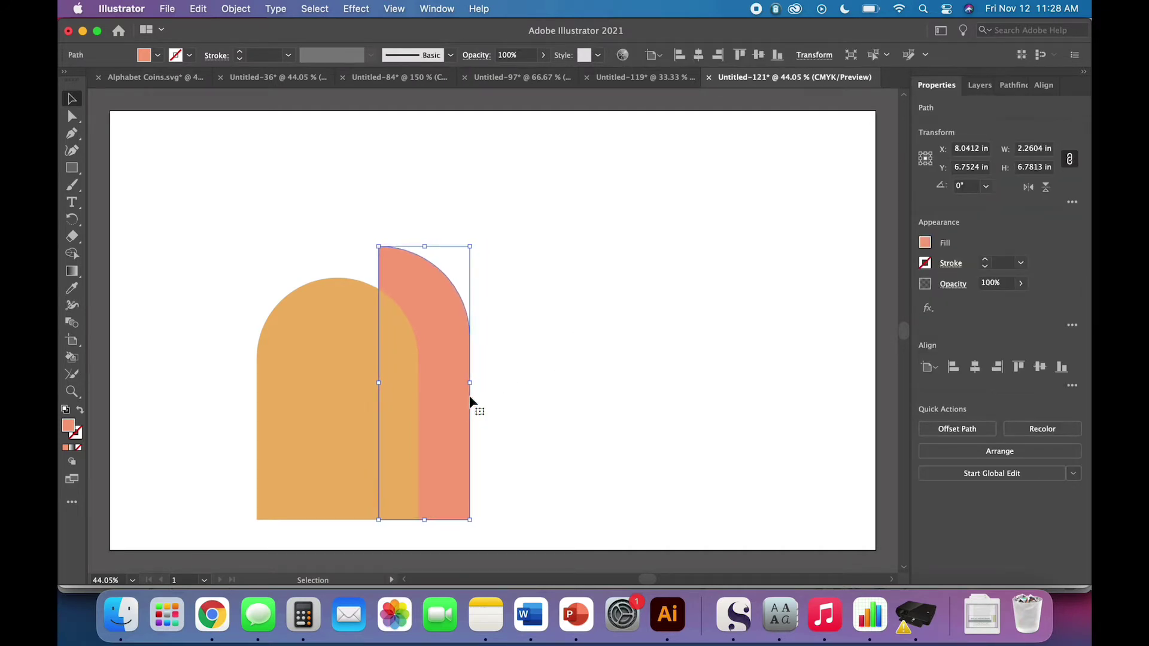
left_click(563, 423)
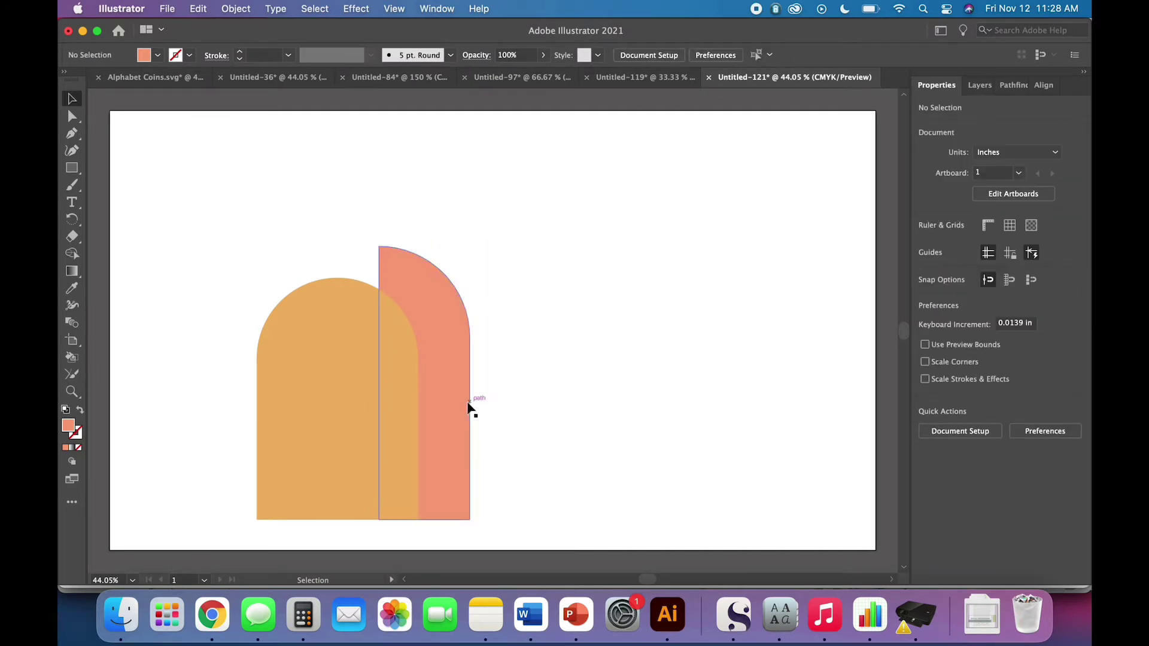
left_click_drag(464, 410, 695, 395)
left_click(564, 338)
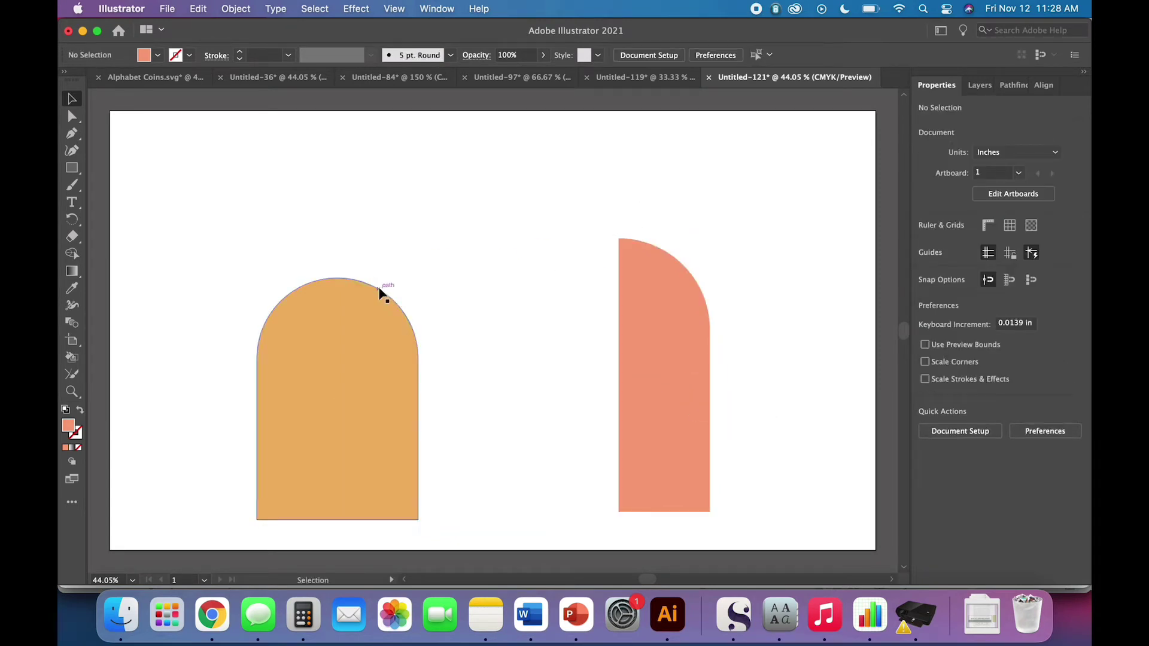
Draw a thin rectangle strip along the salmon half arch's left edge
left_click(71, 167)
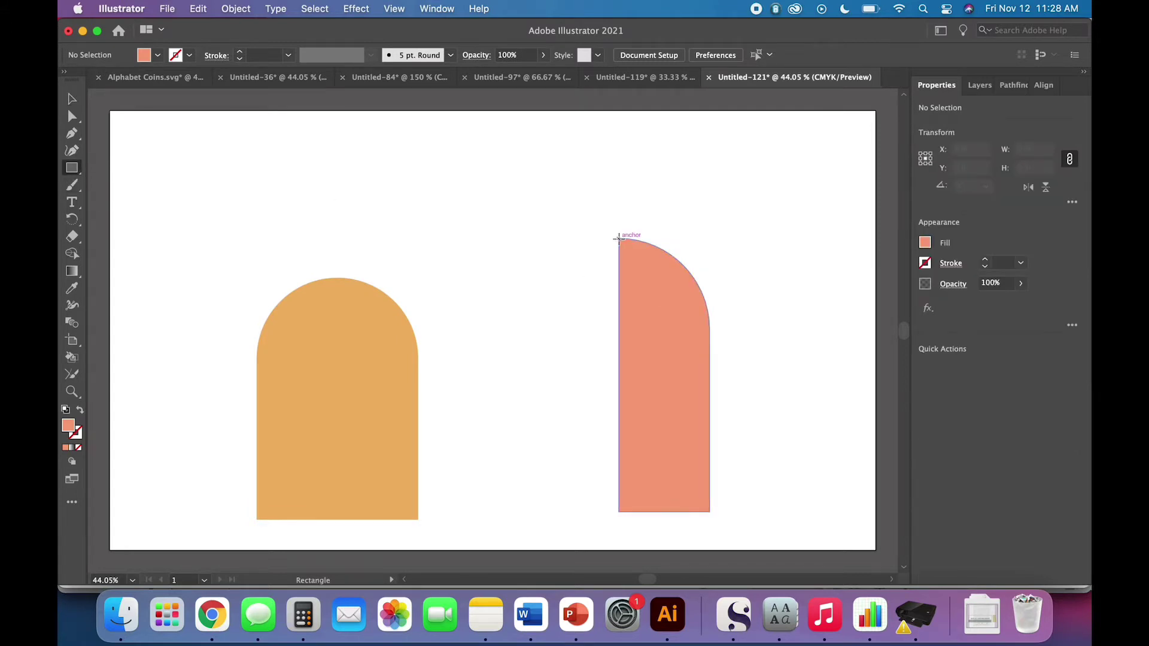
left_click_drag(619, 238, 605, 511)
left_click(70, 97)
left_click(686, 229)
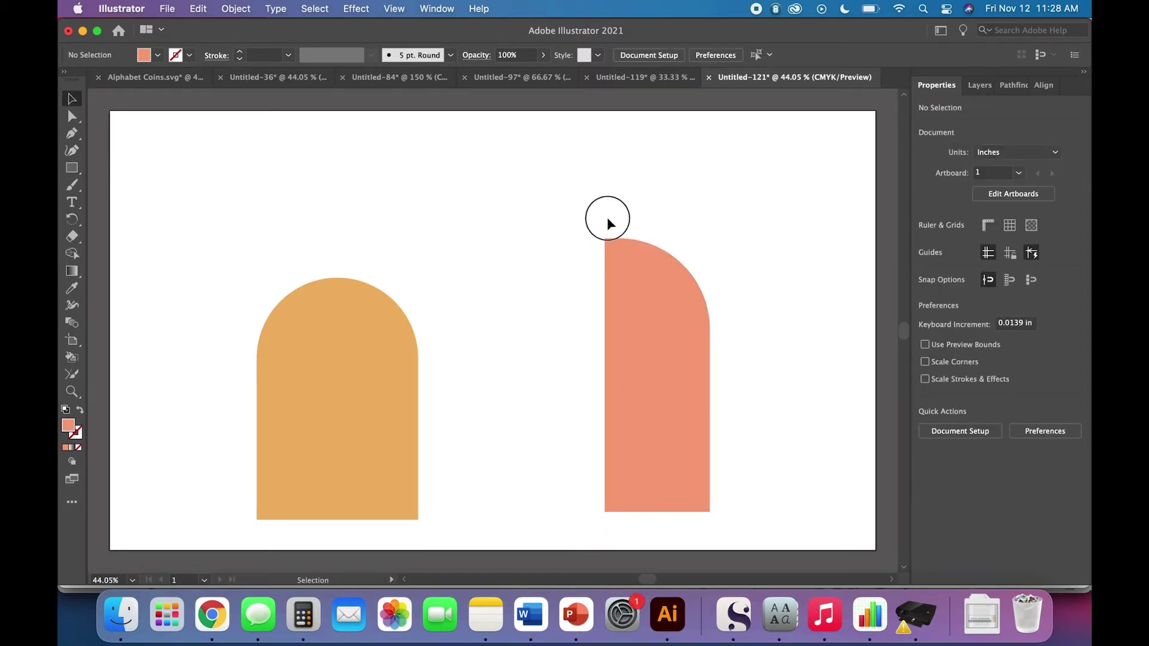
left_click(608, 240)
key("a")
key("super+equal")
key("super+equal")
key("super+equal")
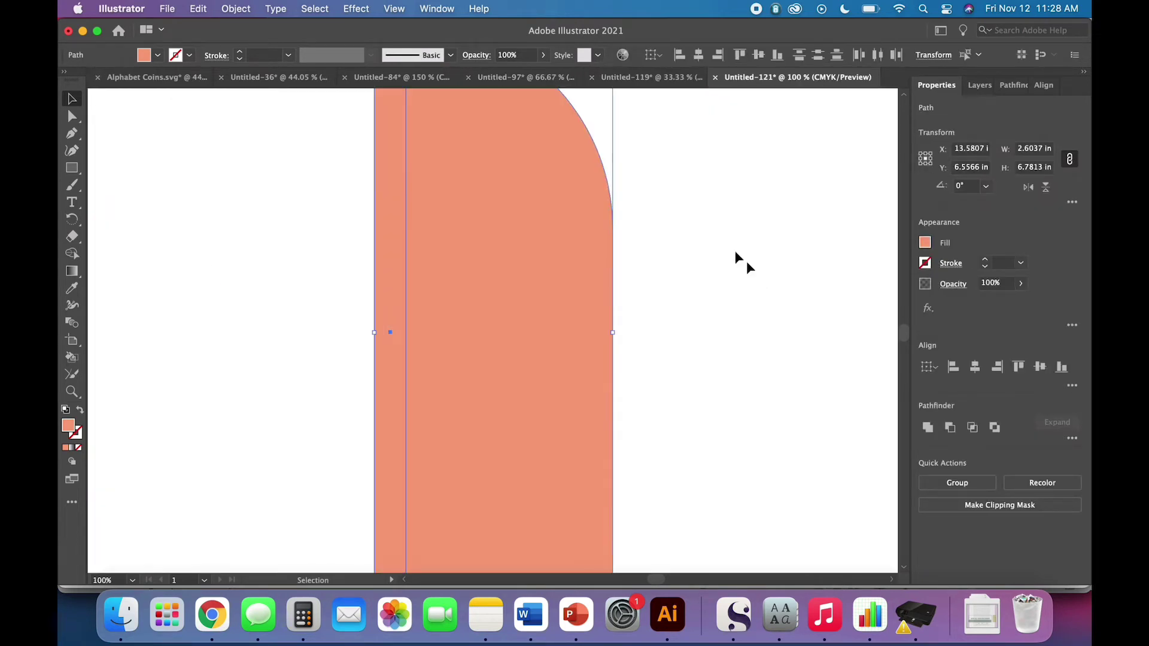
key("v")
left_click(719, 244)
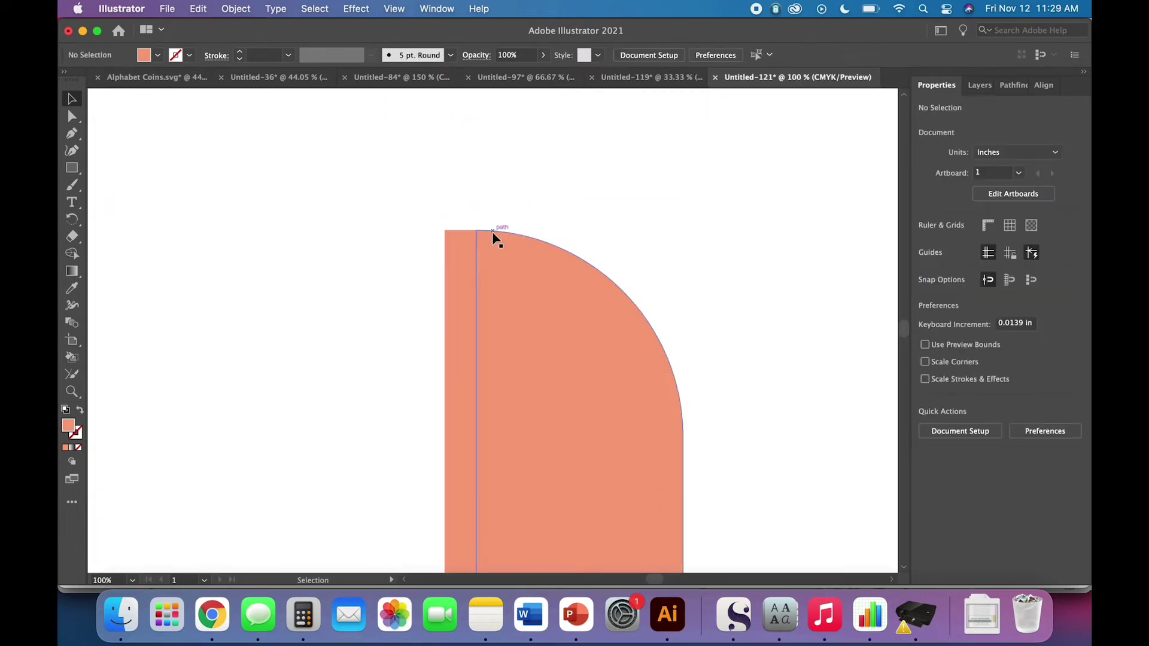
Unite the strip with the half arch and butt the merged shape against the orange arch at X 8.95 in
left_click_drag(449, 202, 585, 405)
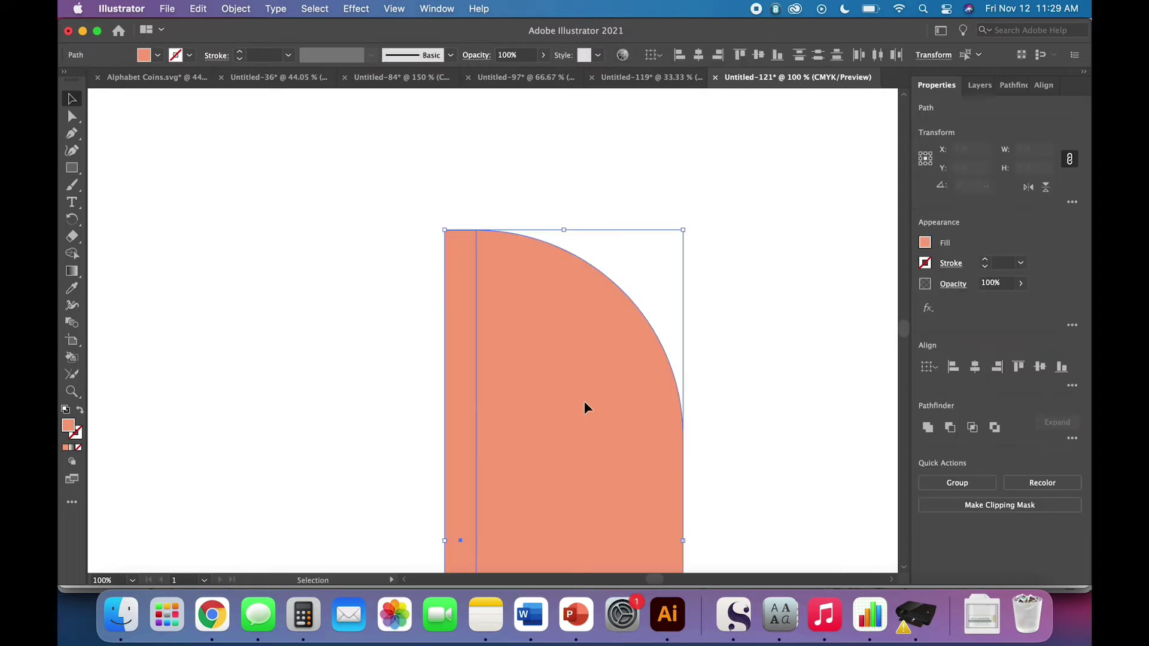
left_click(928, 427)
left_click(801, 414)
key("super+minus")
key("super+minus")
key("super+minus")
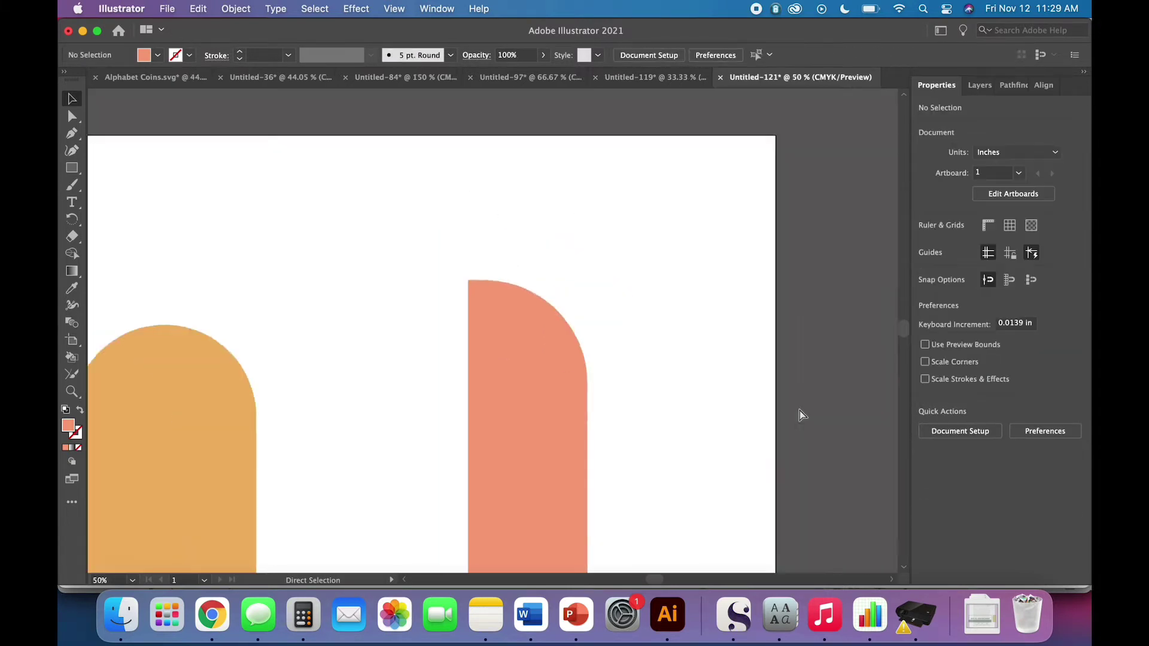
scroll(650, 421, "left", 4)
left_click_drag(650, 422, 504, 422)
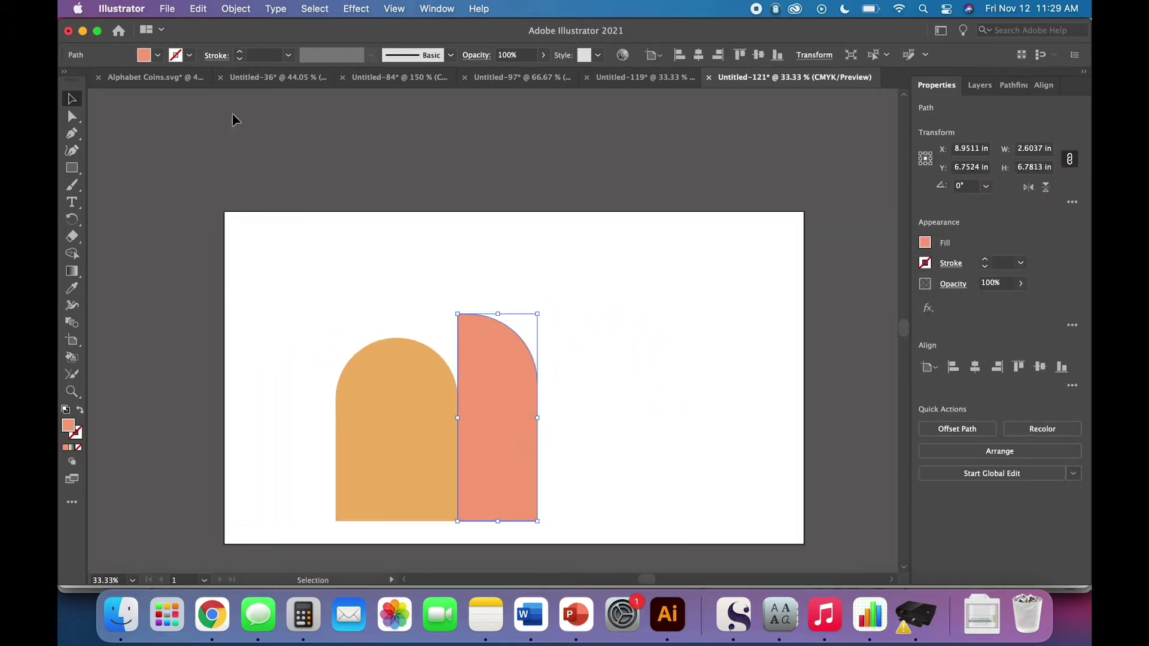
Send the salmon shape backward and nudge it left to overlap behind the orange arch
left_click(236, 9)
mouse_move(242, 46)
left_click(423, 77)
left_click(634, 349)
left_click(494, 423)
key("Left")
key("Left")
key("Left")
key("Left")
key("Left")
key("Left")
key("Left")
key("Left")
key("Left")
key("Left")
key("Left")
key("Left")
key("Left")
key("Left")
key("Left")
key("Left")
key("Left")
key("Left")
key("Left")
key("Left")
left_click(631, 525)
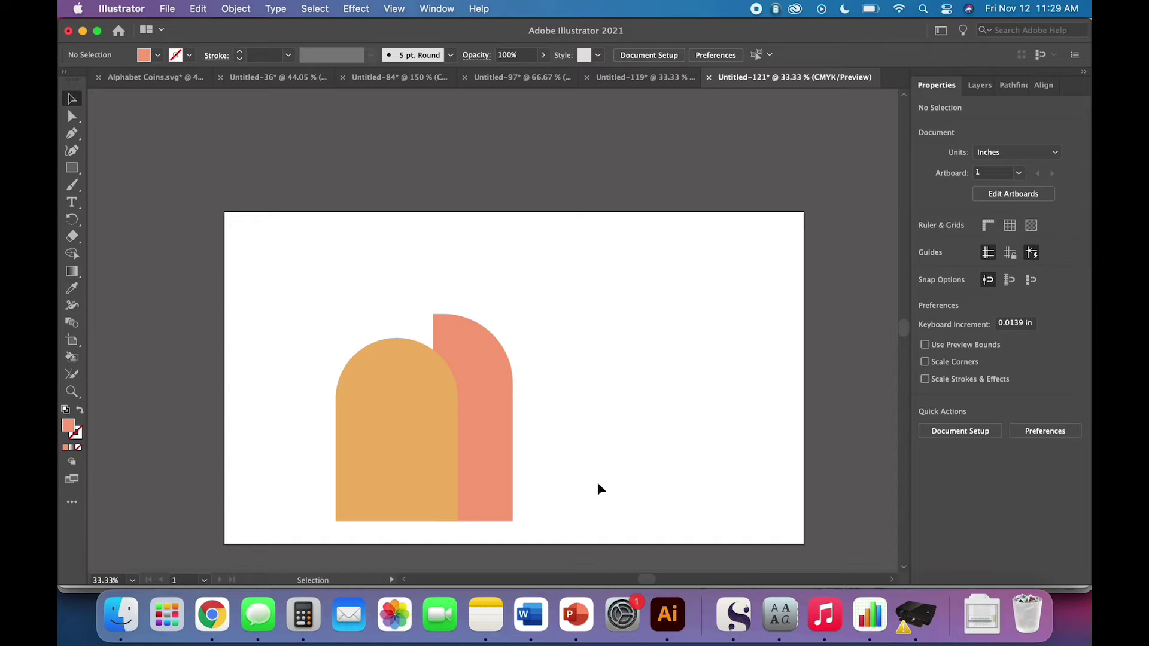
key("cmd+equal")
scroll(597, 482, "down", 5)
scroll(597, 482, "left", 2)
scroll(597, 482, "up", 1)
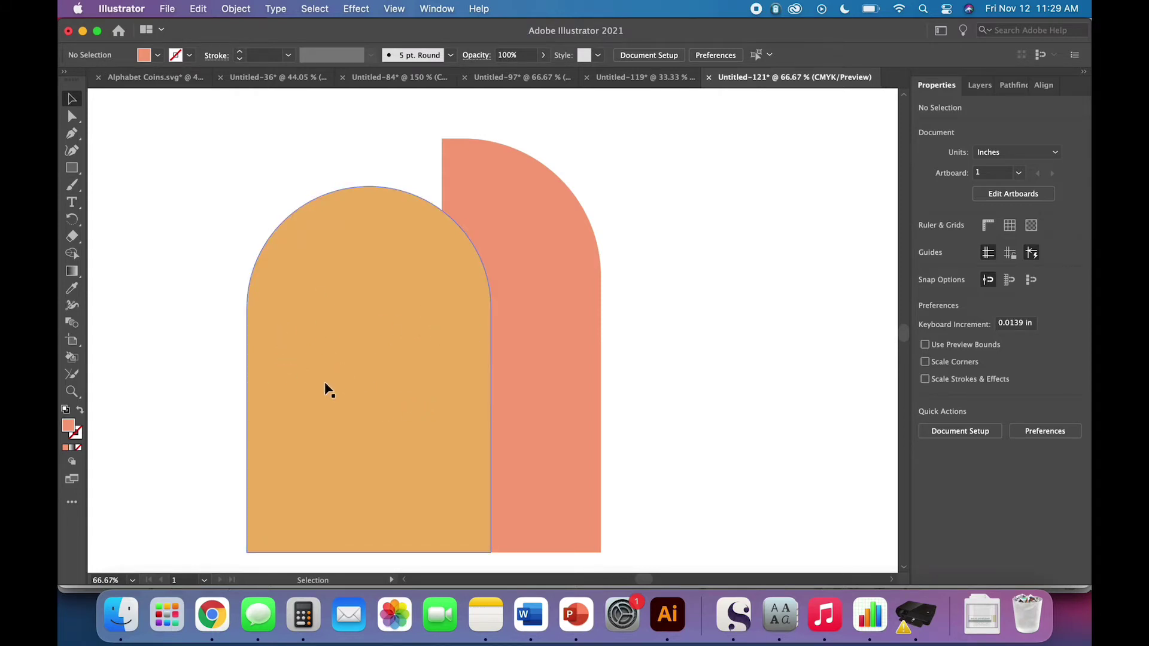
scroll(329, 389, "right", 3)
scroll(267, 387, "right", 5)
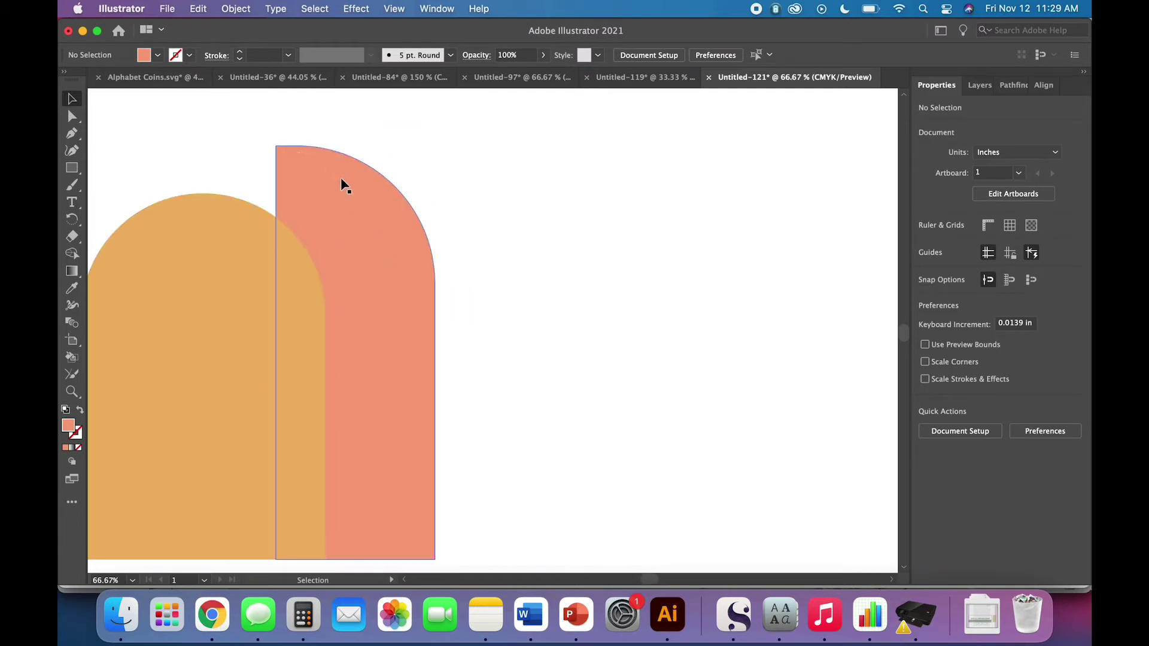
left_click(362, 221)
scroll(562, 279, "right", 5)
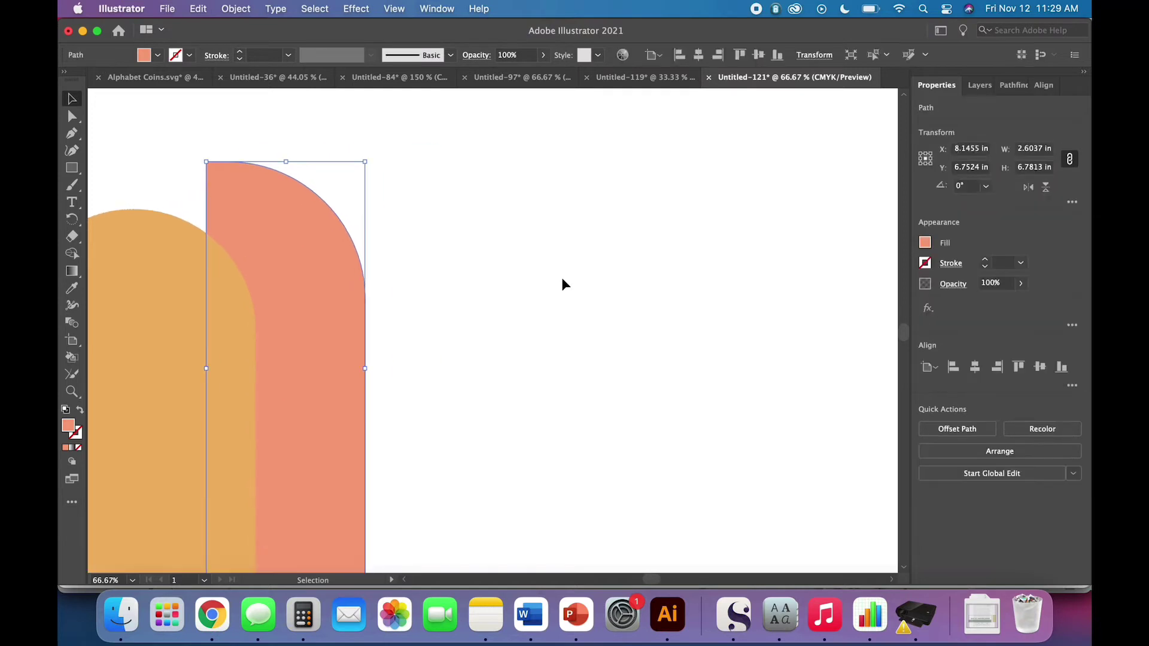
left_click(562, 279)
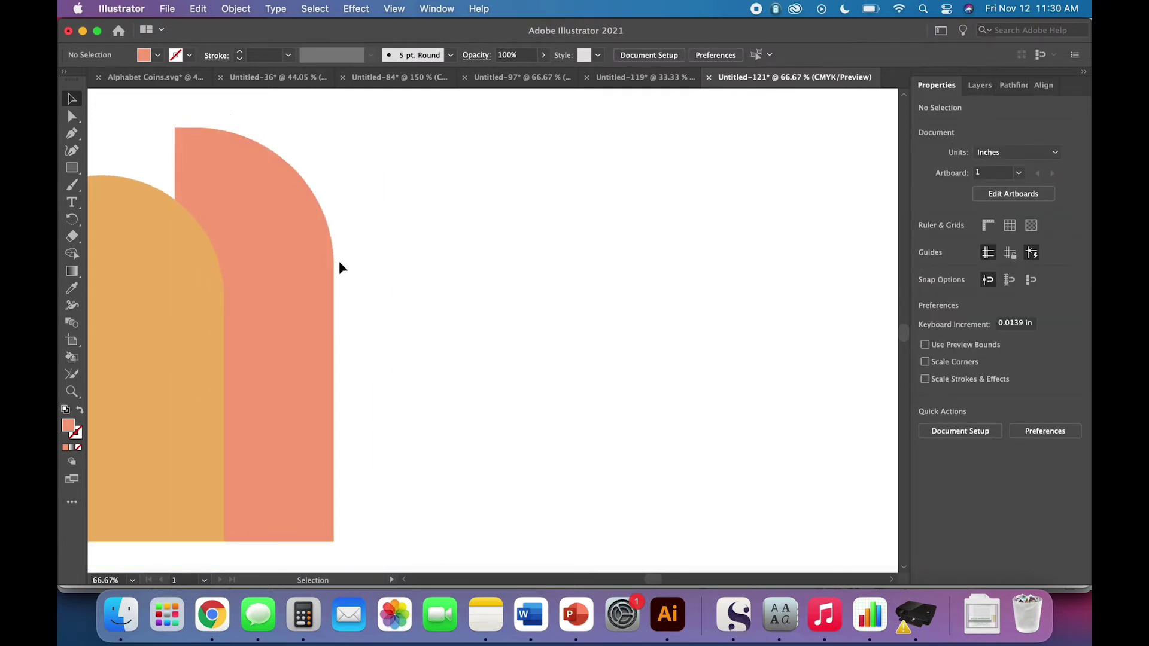
Duplicate the salmon shape and move the copy to the right
left_click(345, 349)
key("super+c")
key("super+v")
left_click_drag(477, 355, 557, 356)
left_click(724, 372)
Turn the copied arch's outline into a type path with Myriad Pro 12 pt placeholder text
left_click(594, 354)
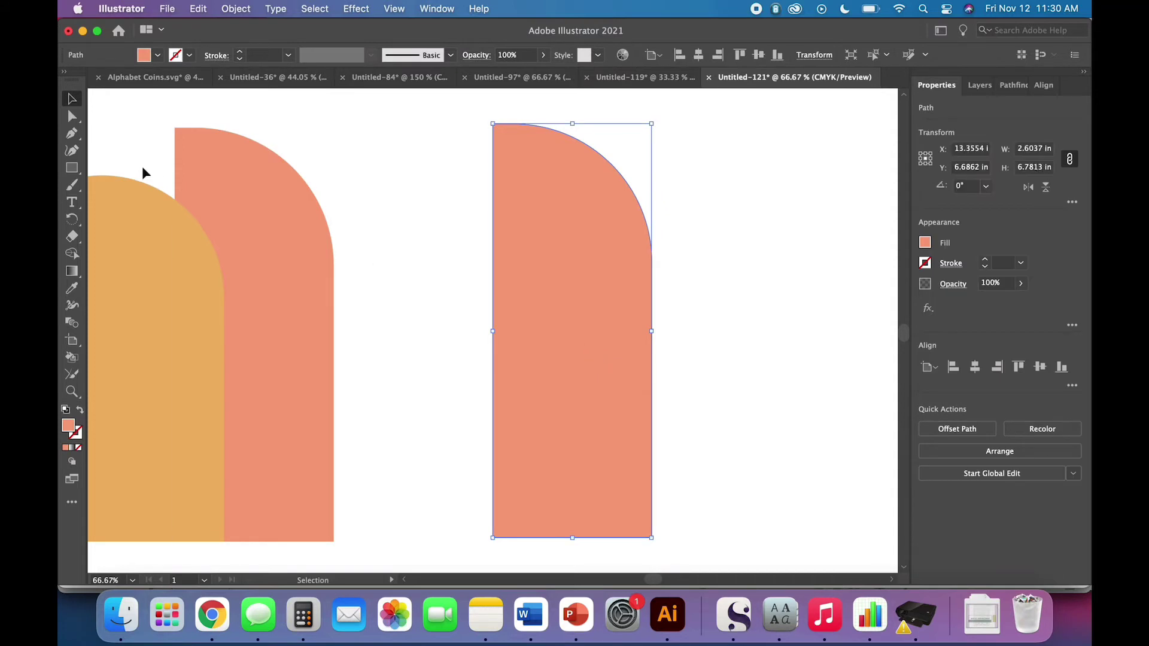
left_click(70, 202)
left_click_drag(71, 201, 118, 220)
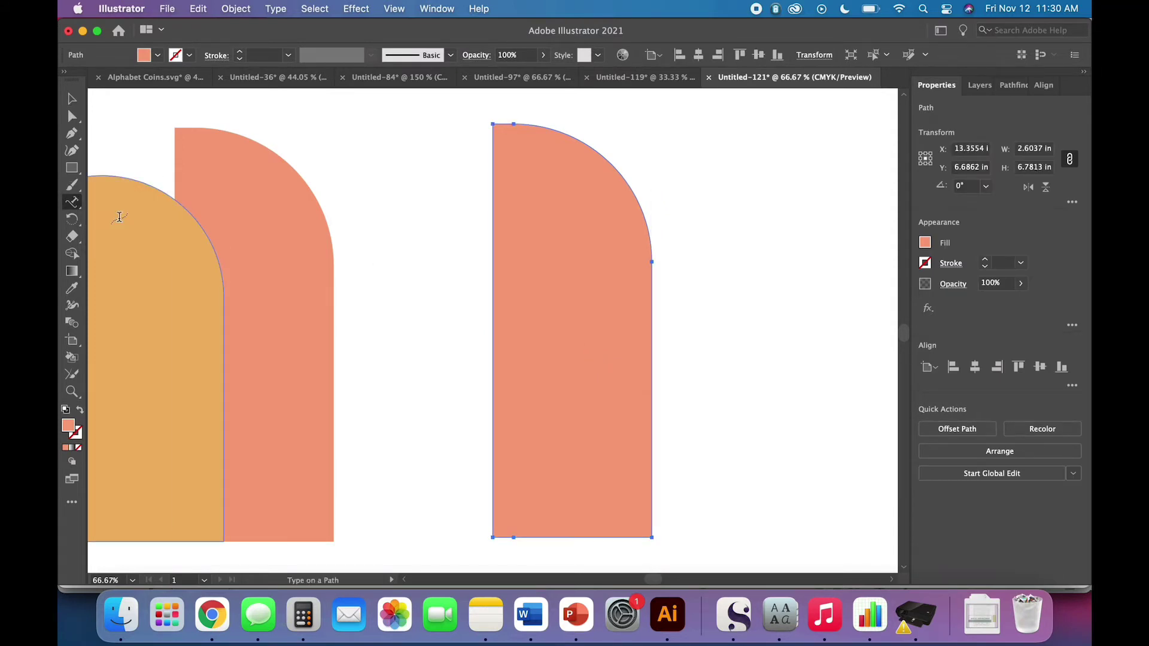
left_click(556, 127)
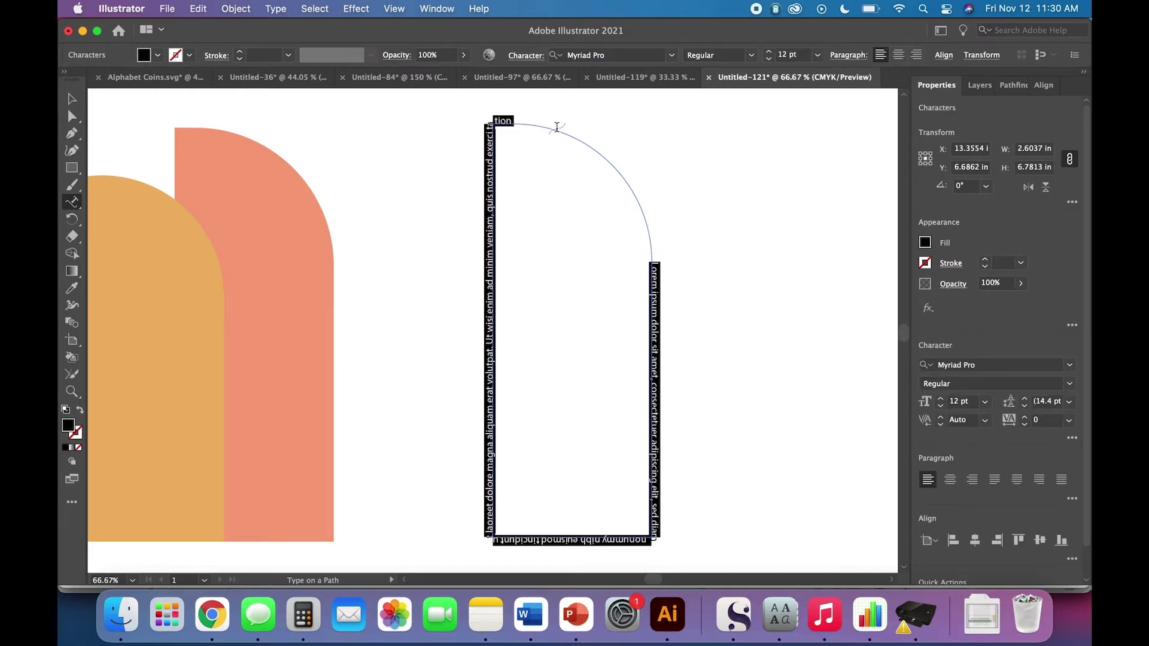
Set the path text font to Glamour Absolute Regular at 60 pt
left_click(673, 56)
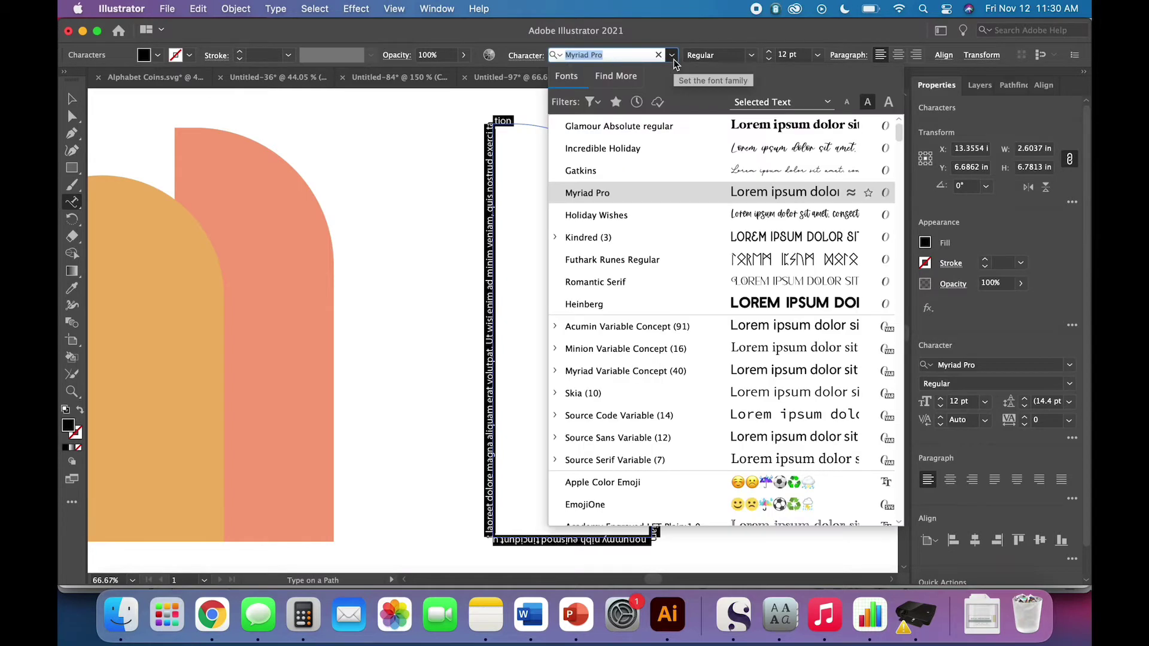
left_click(663, 126)
left_click(782, 55)
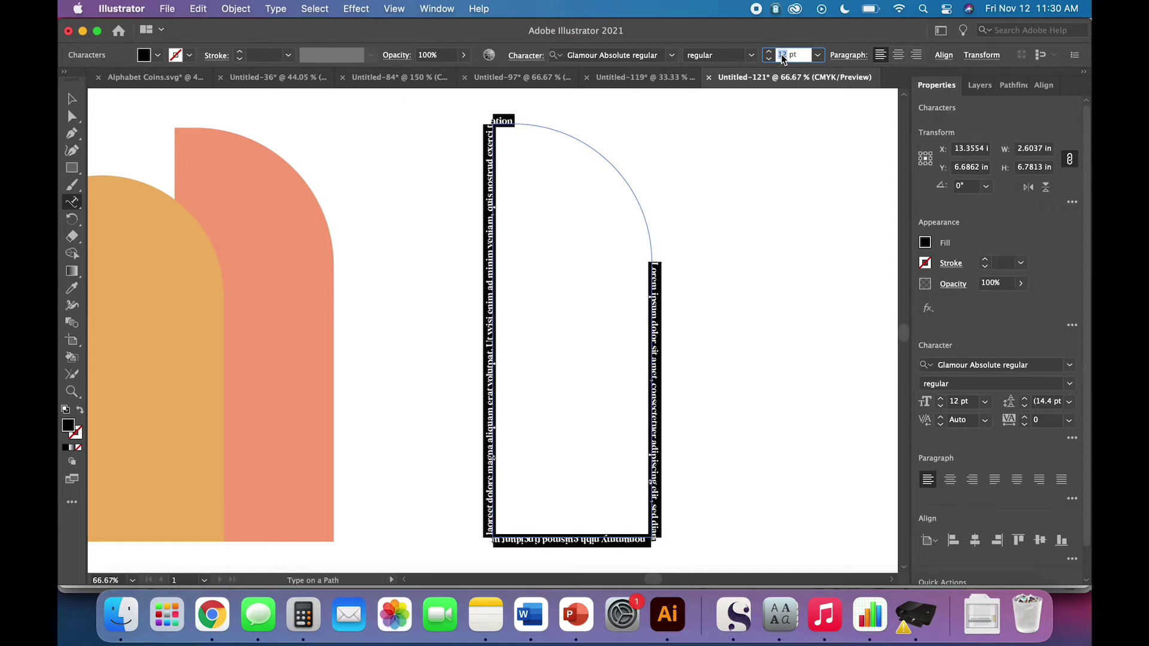
type("60")
key("Tab")
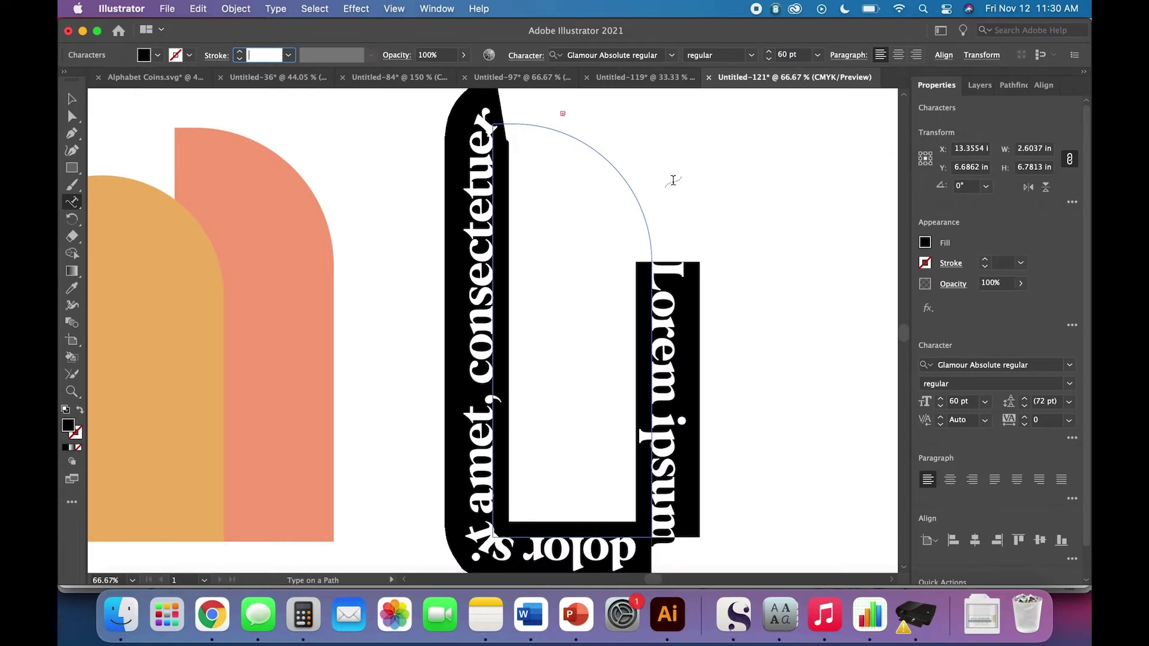
Set the stroke weight to 0 pt and type 'Drink up' on the path
type("Dri")
key("Return")
type("Dr")
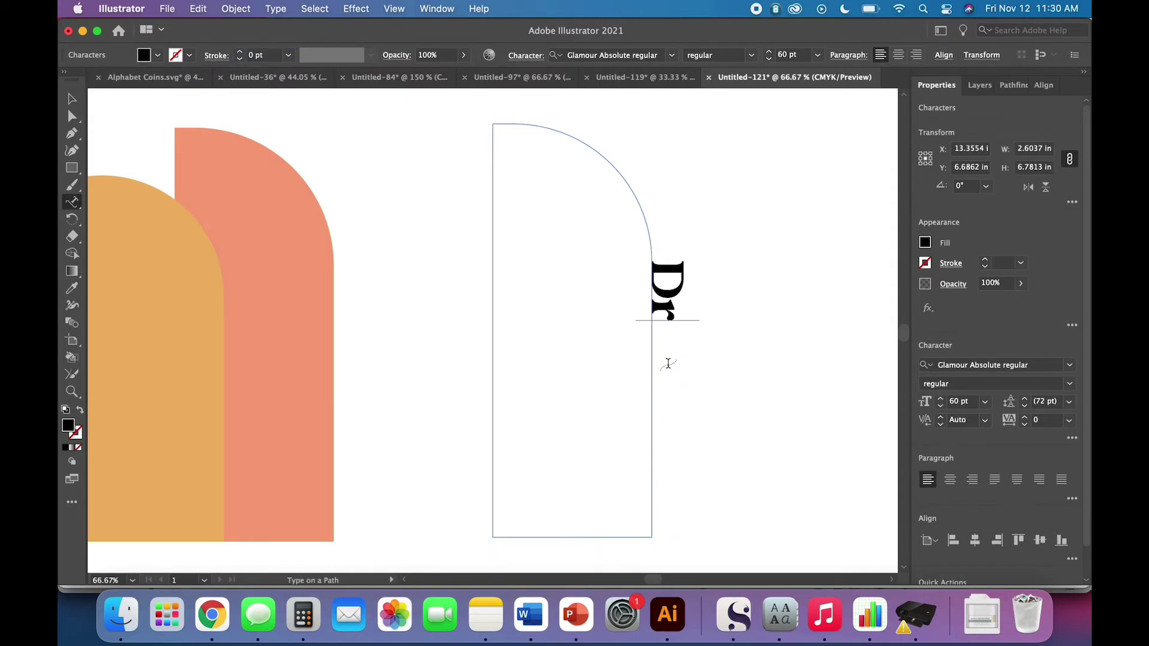
type("ink up")
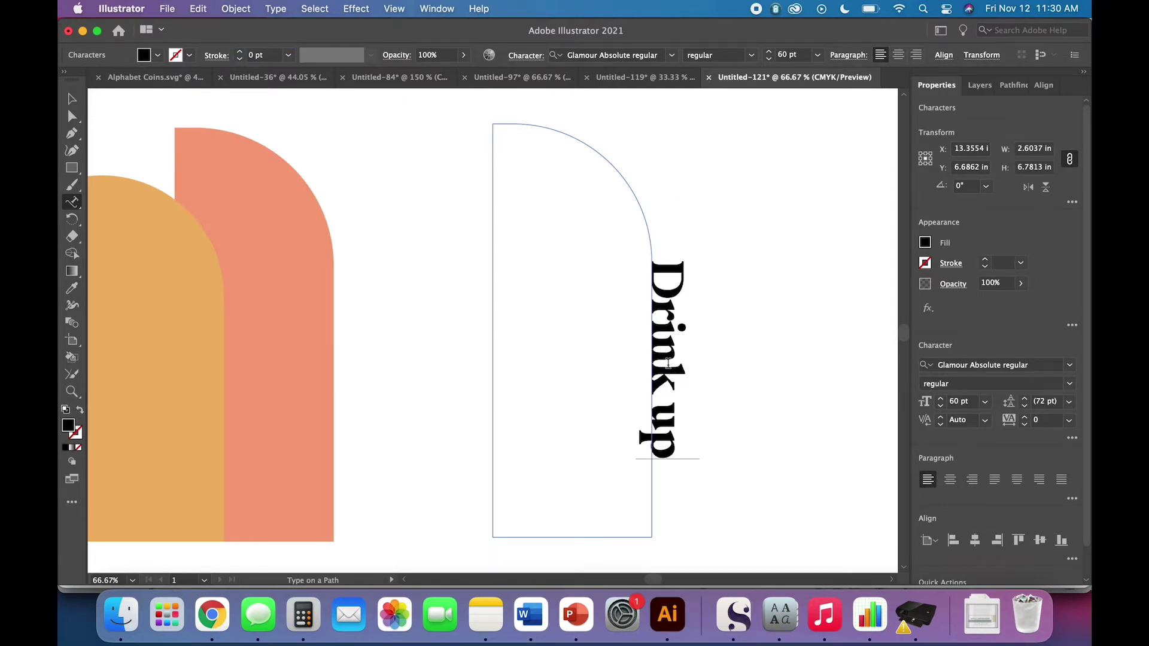
Replace the plain D with its decorative alternate from the Glyphs panel
left_click(670, 305)
key("End")
left_click(663, 295)
key("Delete")
left_click(276, 8)
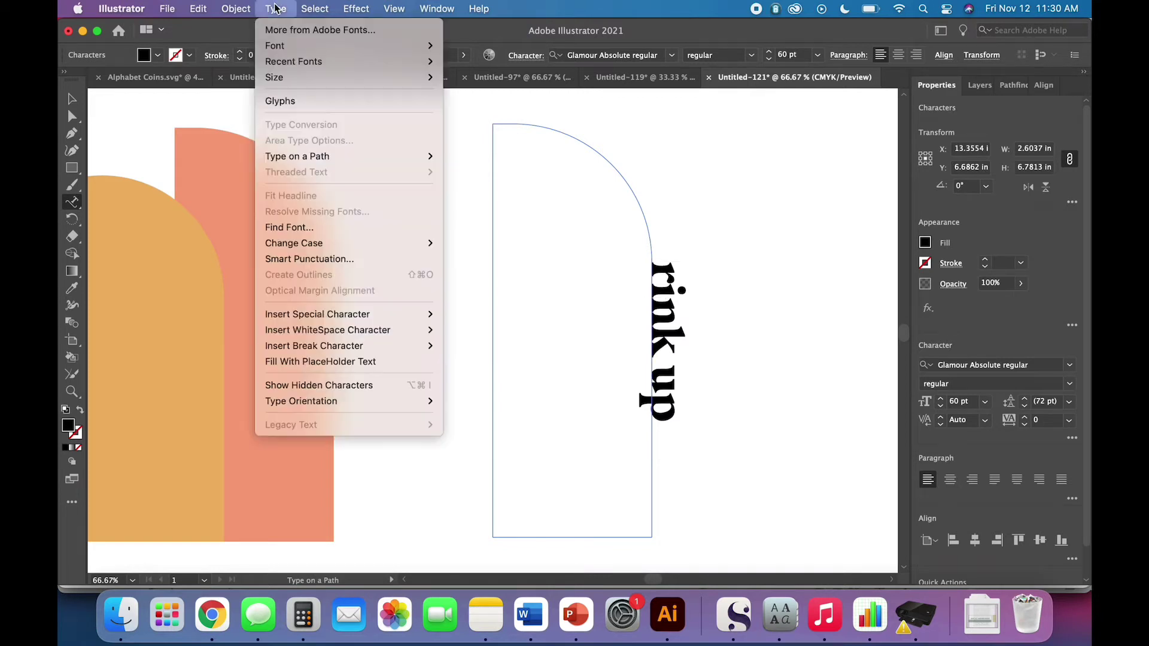
left_click(293, 100)
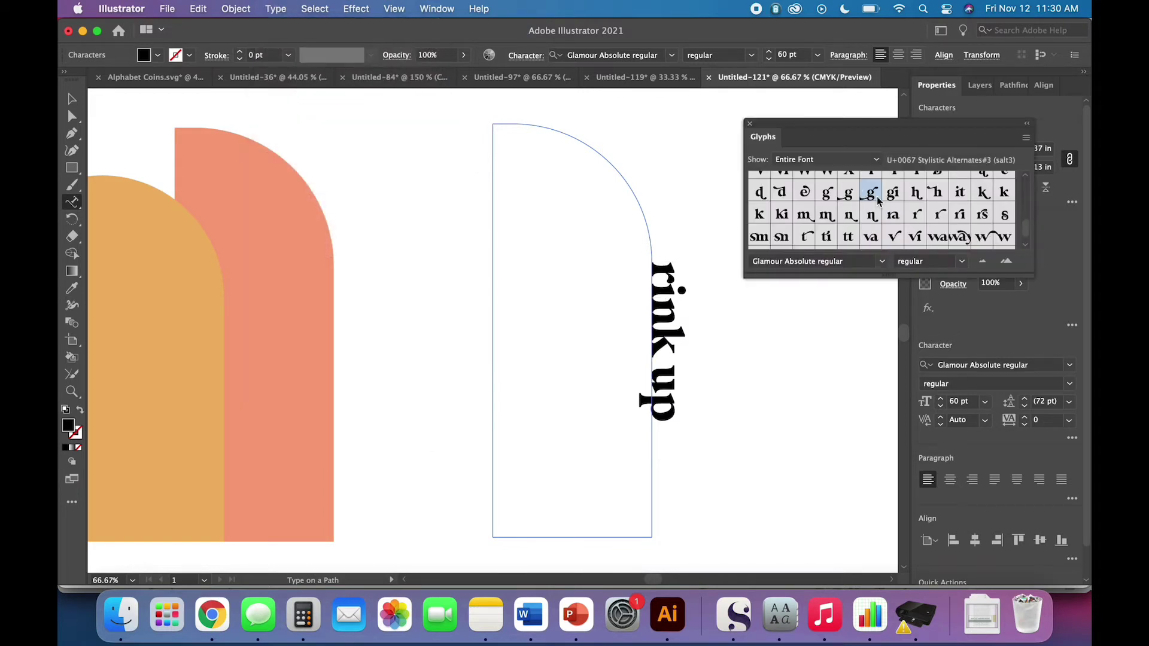
scroll(838, 209, "up", 5)
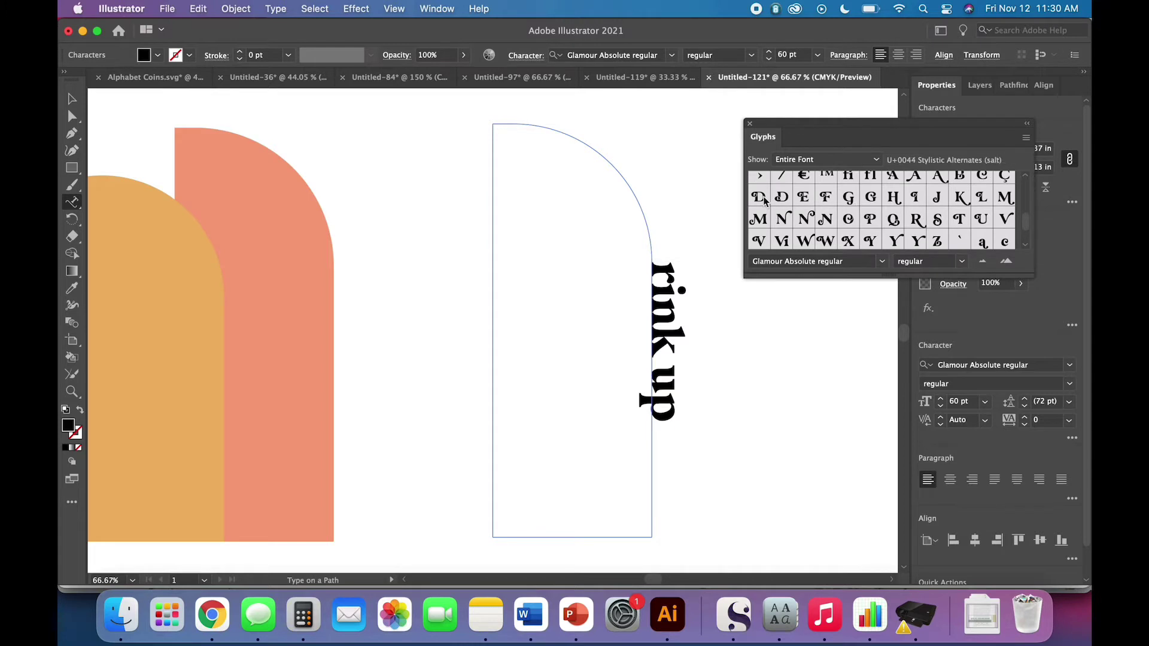
double_click(758, 196)
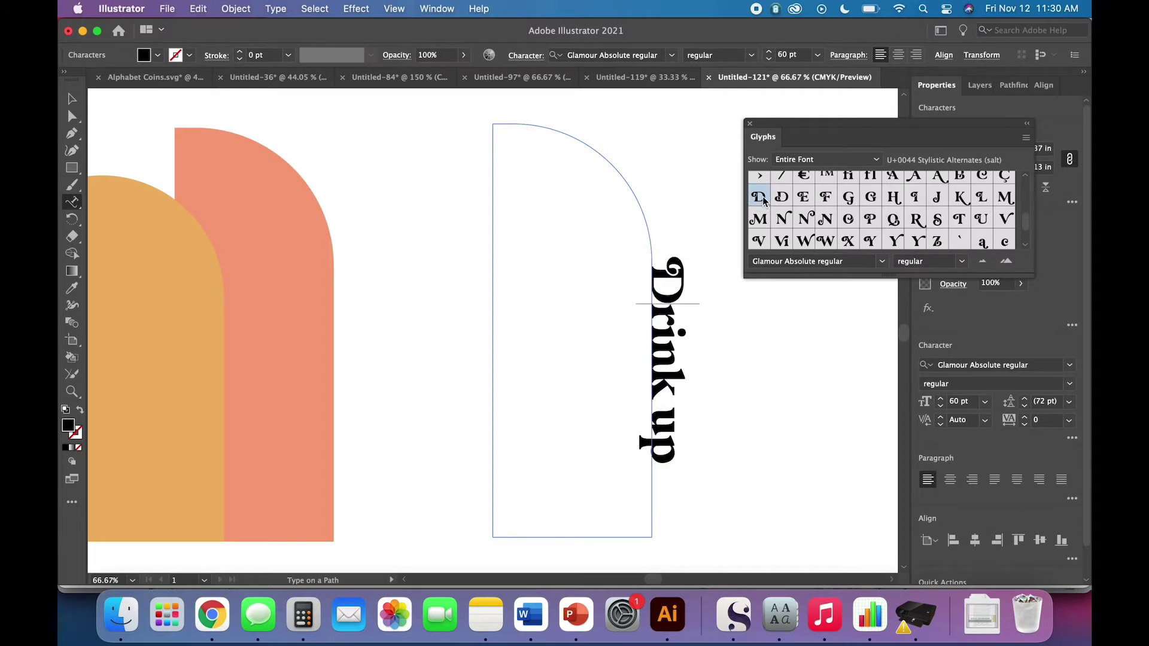
Replace the plain 'ri' letters with the ri ligature glyph
key("Down")
key("Up")
key("Up")
key("Up")
key("Up")
key("Up")
key("Up")
key("Down")
key("BackSpace")
key("BackSpace")
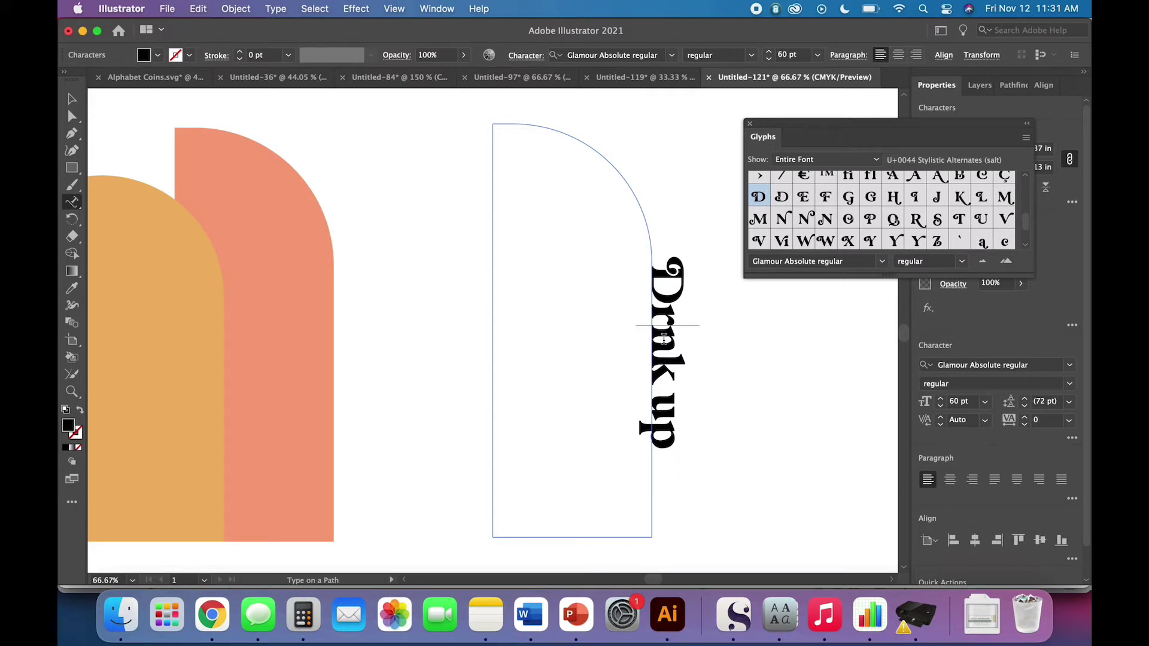
scroll(862, 236, "down", 2)
scroll(862, 237, "down", 2)
double_click(960, 202)
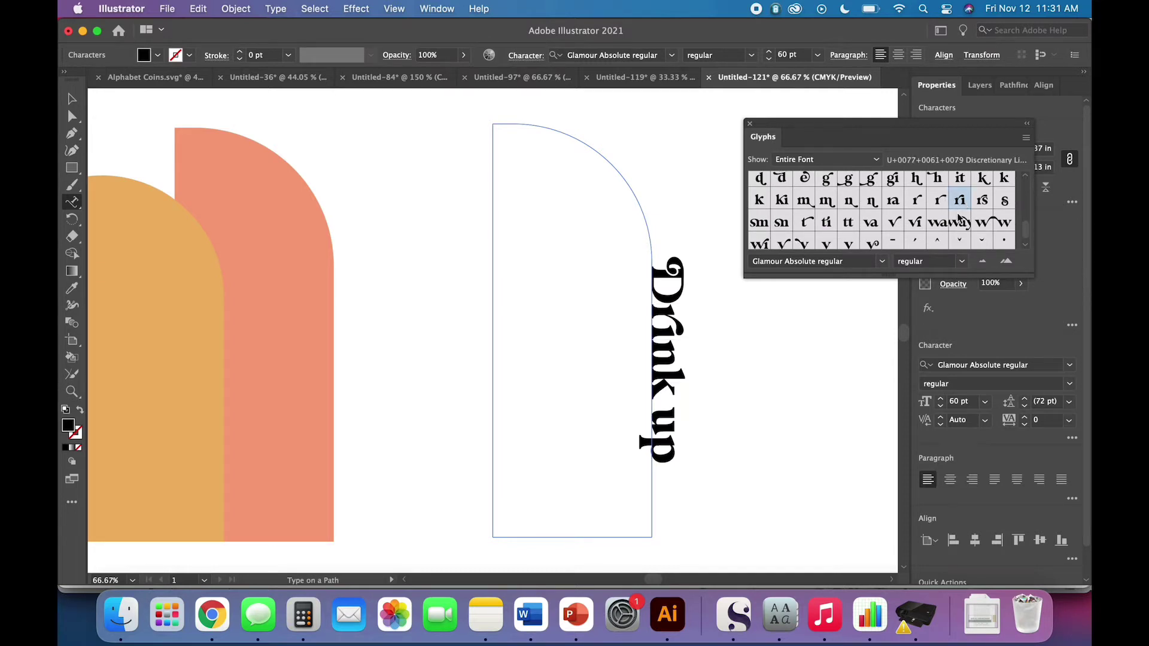
Swap the plain k for its alternate glyph, then close the Glyphs panel
key("Right")
key("Right")
key("BackSpace")
double_click(759, 200)
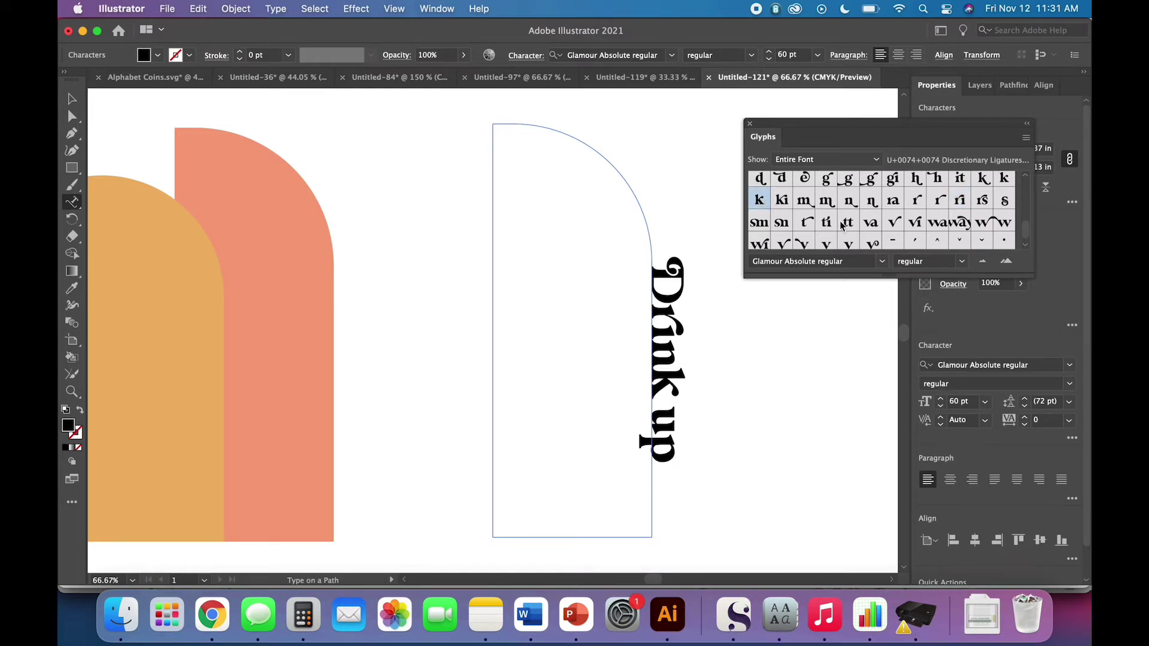
key("Right")
key("Right")
left_click(750, 123)
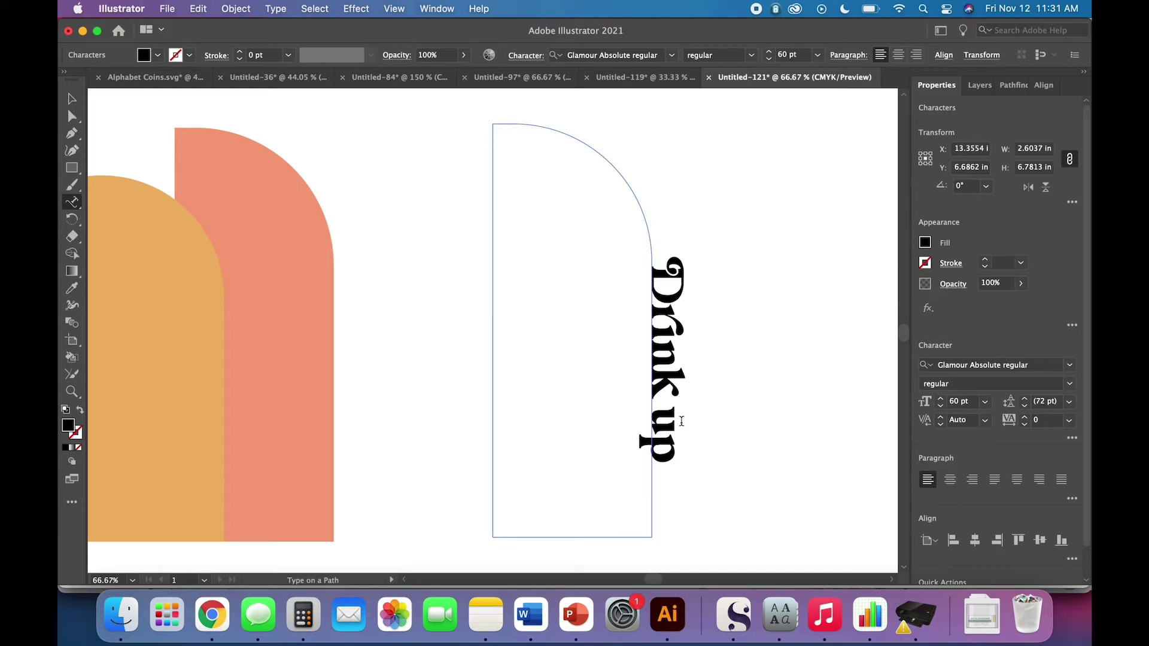
Drag the Drink up start bracket up along the arch toward its top
scroll(662, 359, "up", 2)
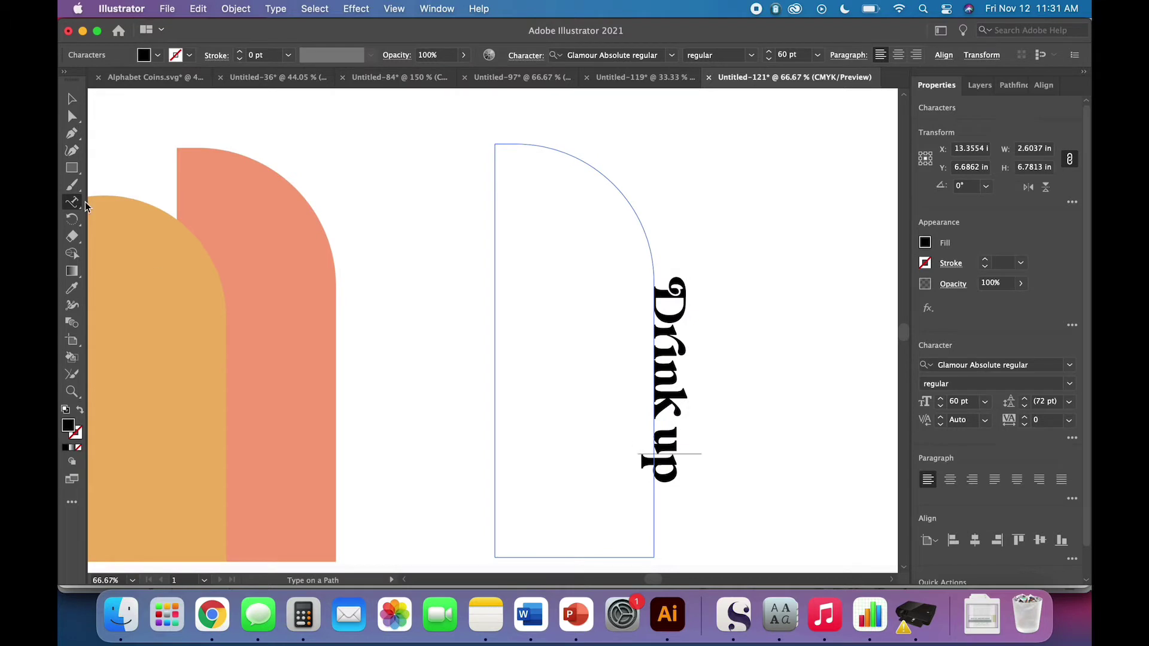
left_click(71, 99)
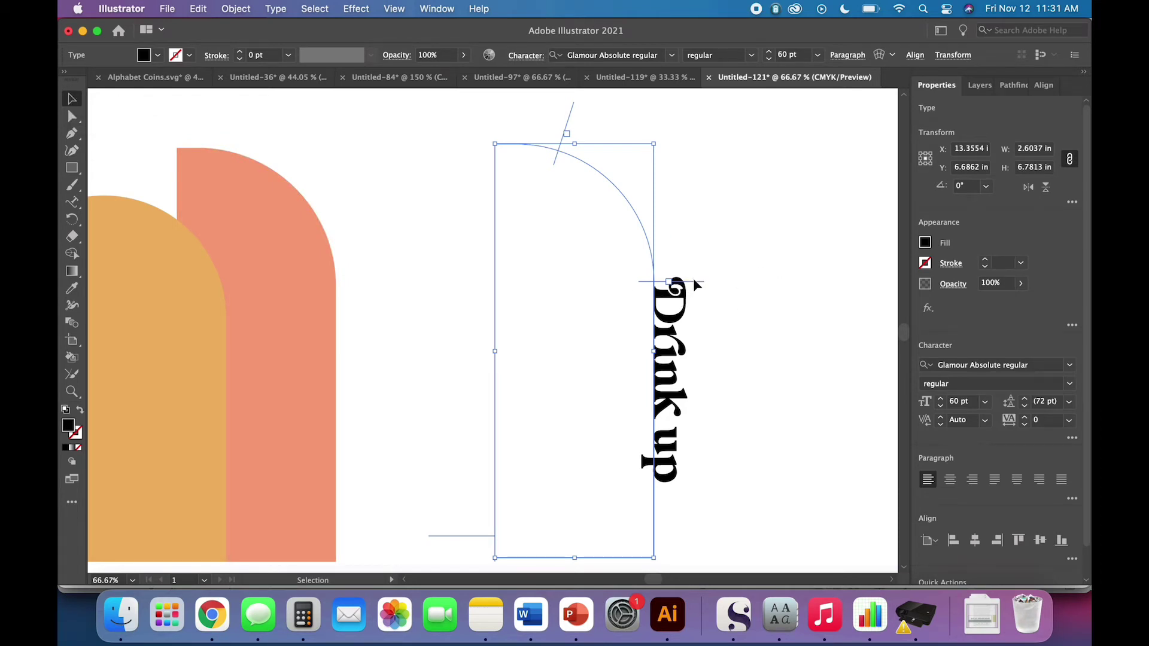
mouse_move(570, 116)
left_mouse_down()
mouse_move(523, 297)
mouse_move(561, 128)
left_mouse_up()
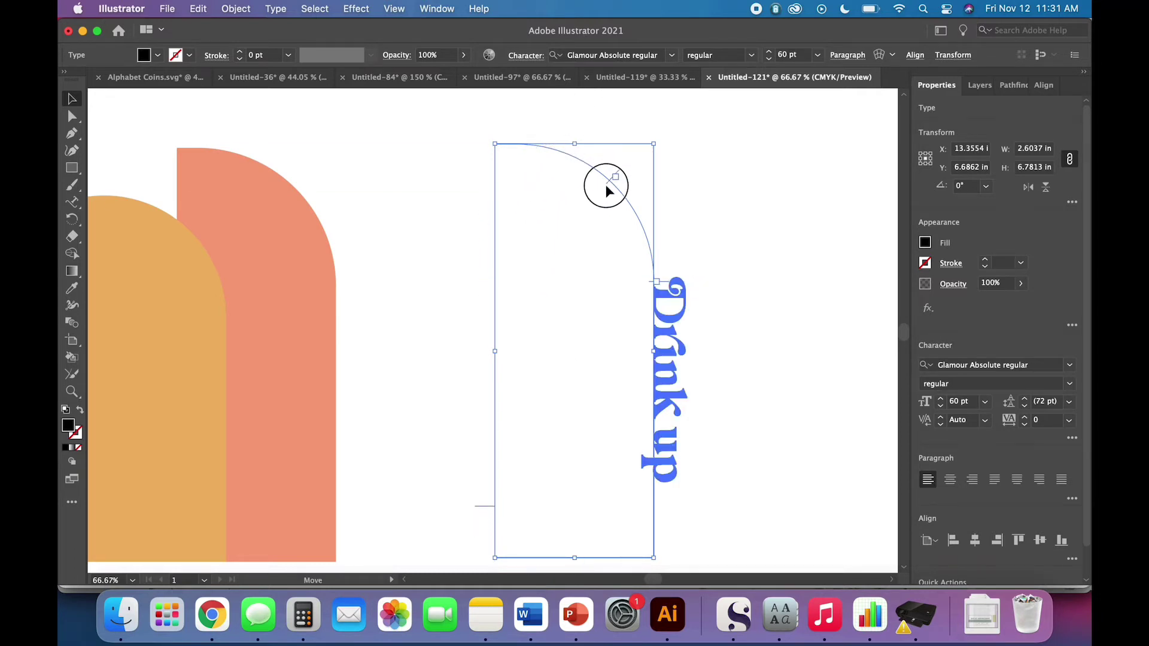
left_click_drag(604, 184, 565, 173)
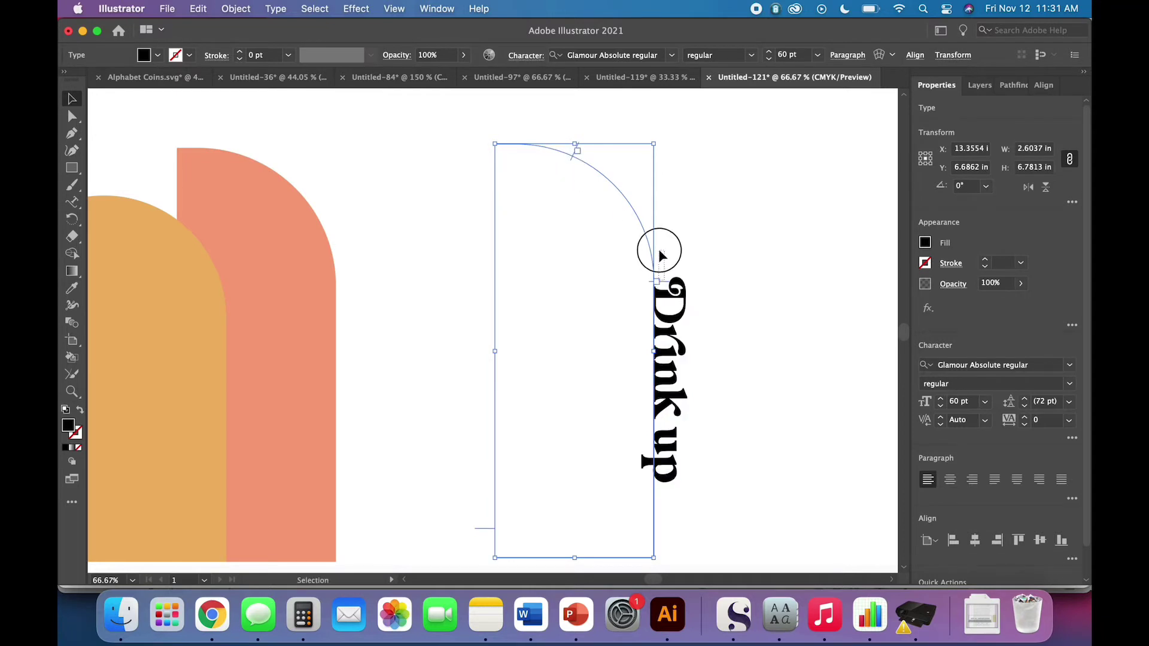
left_click(658, 247)
Slide Drink up onto the rounded arc and shift it slightly left
left_click(653, 283)
left_click_drag(650, 283, 510, 156)
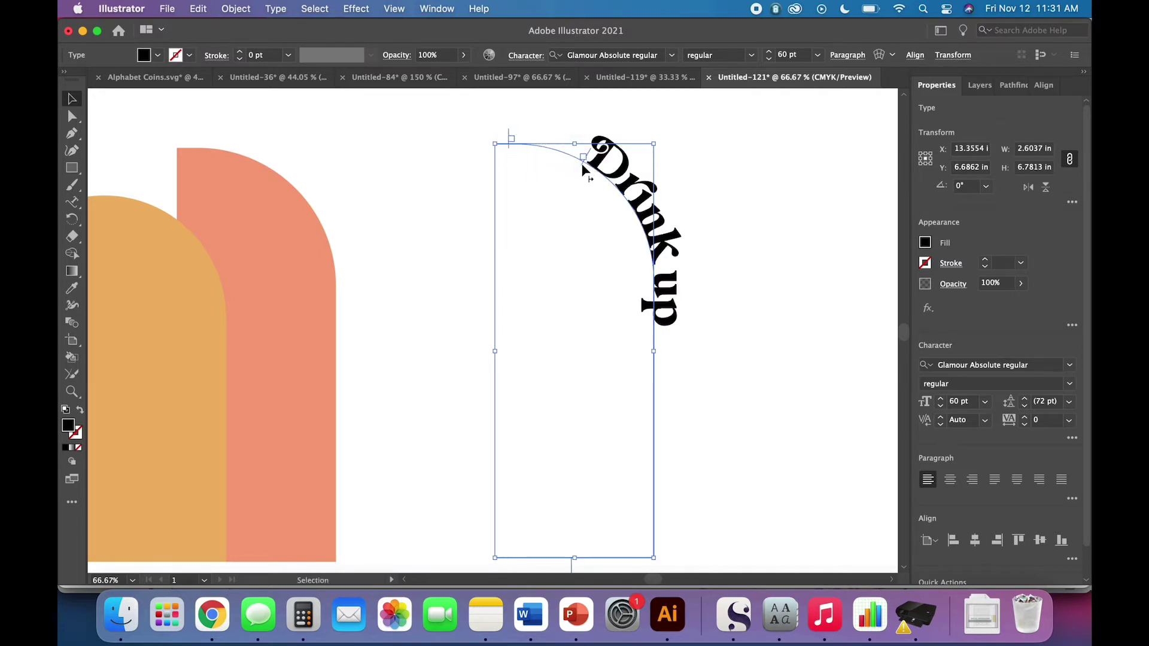
left_click_drag(582, 169, 547, 159)
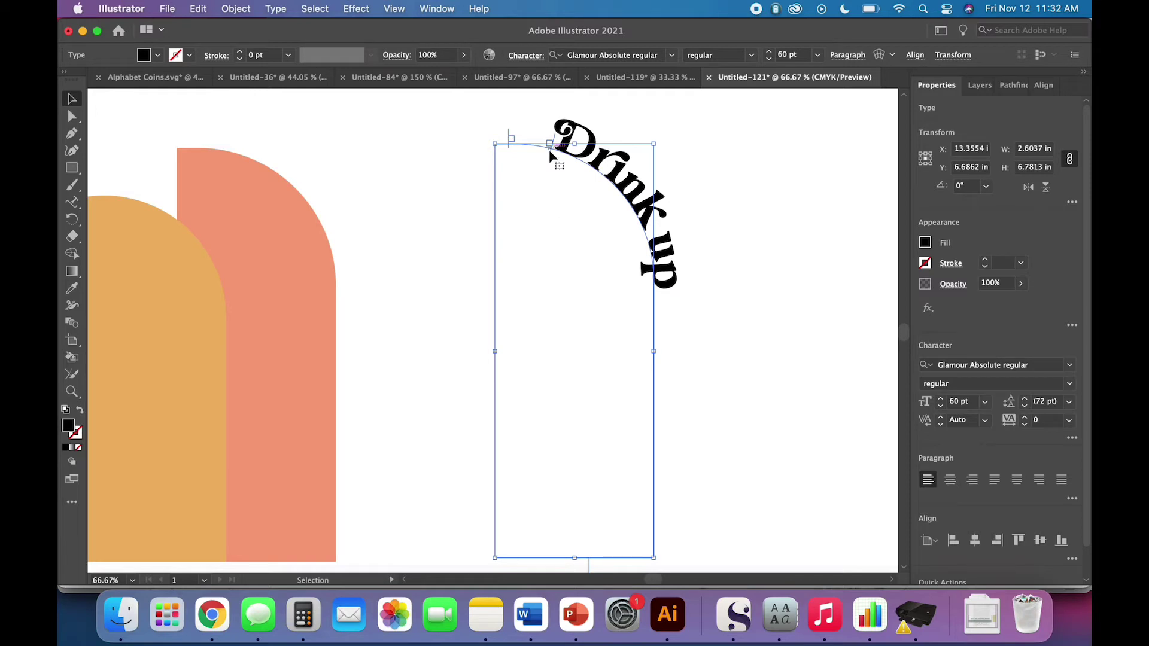
left_click_drag(550, 150, 543, 149)
left_click(783, 267)
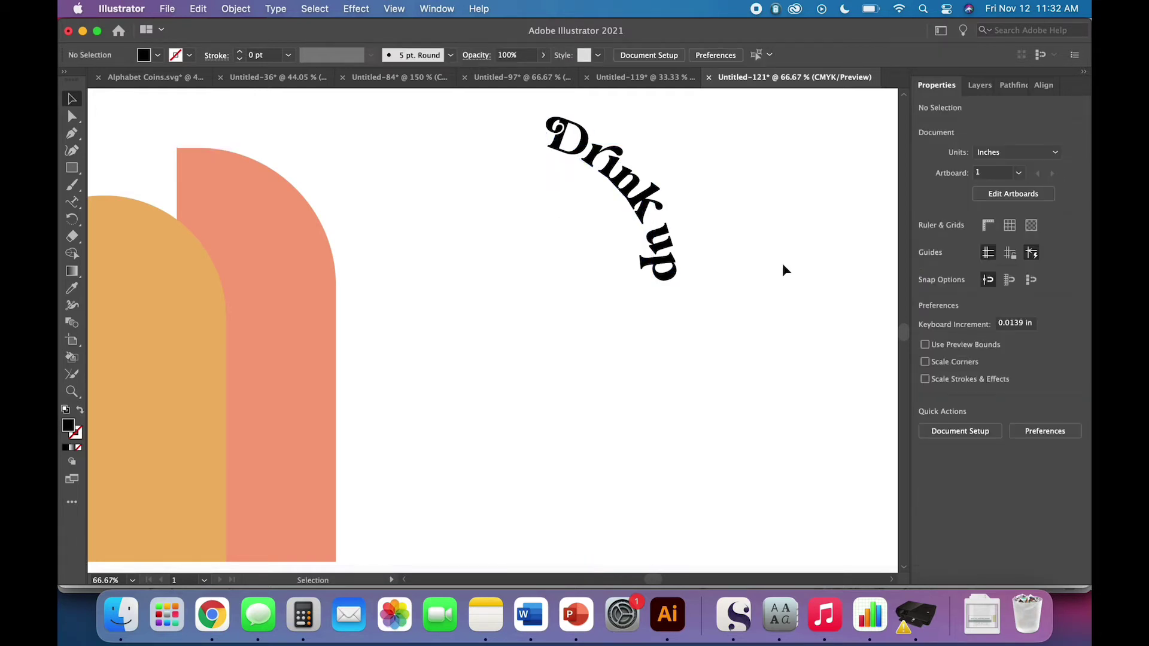
mouse_move(675, 265)
left_mouse_down()
mouse_move(353, 270)
mouse_move(652, 266)
left_mouse_up()
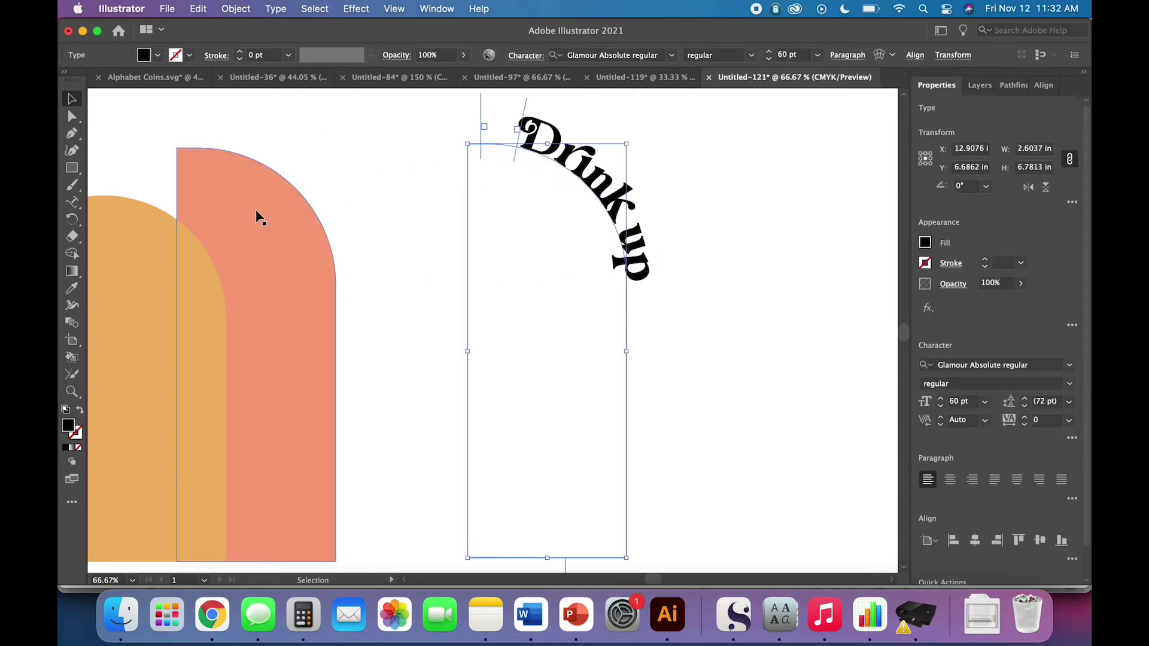
left_click(655, 290)
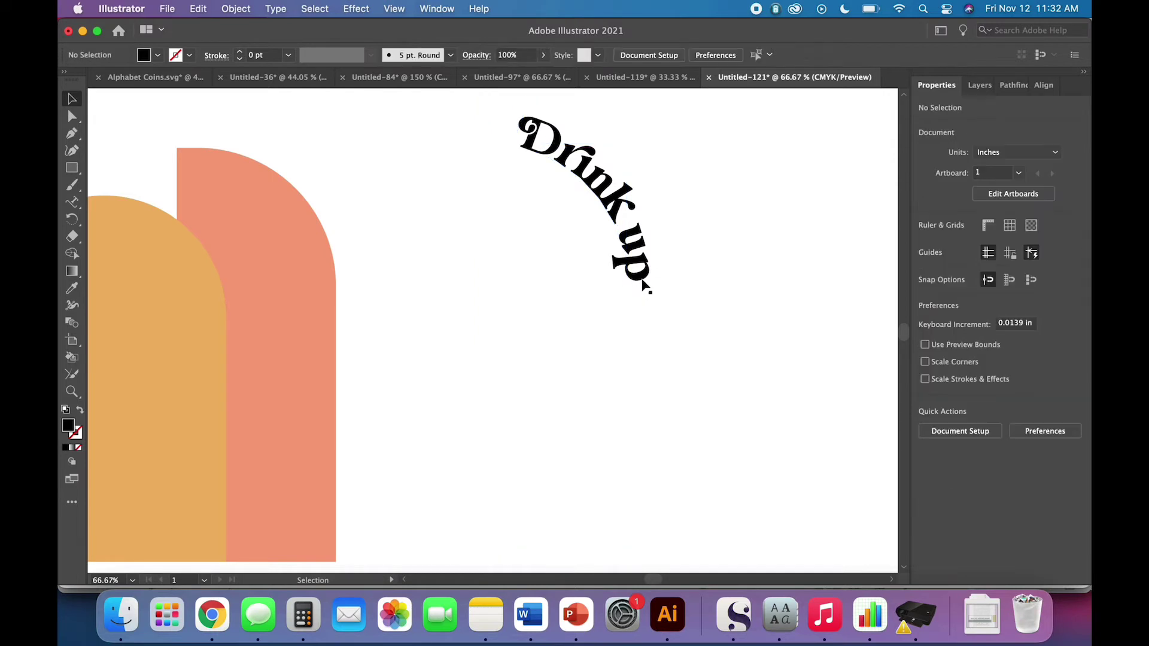
left_click(640, 277)
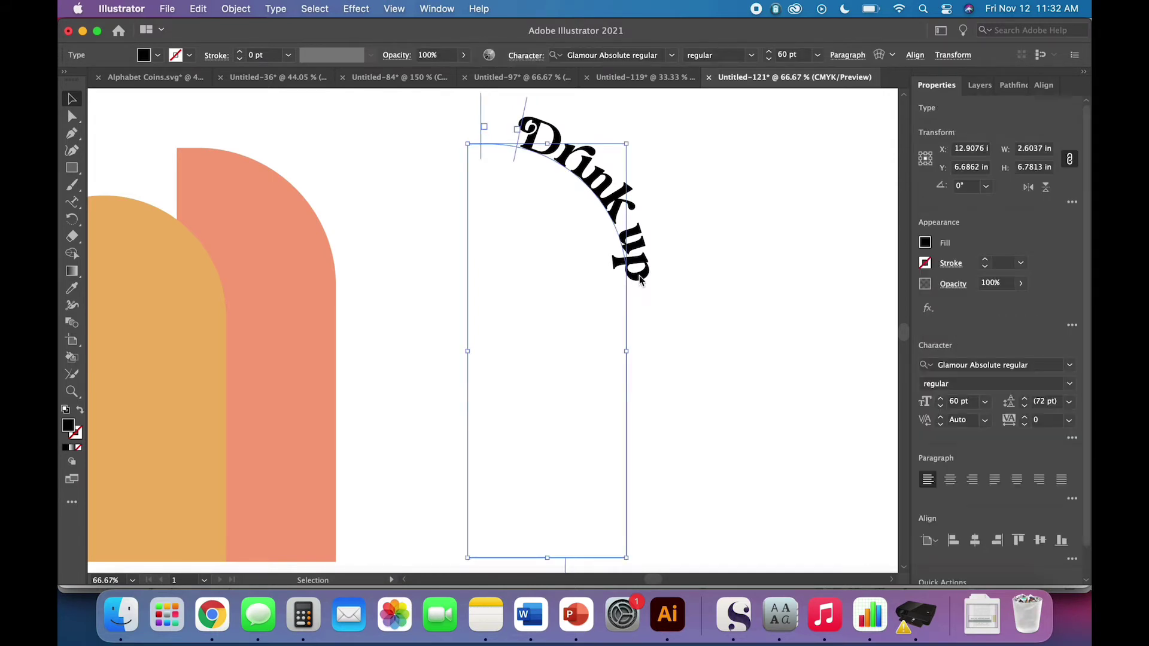
Convert Drink up to outlines and drag the group onto the salmon arch's curved top
right_click(640, 277)
left_click(682, 374)
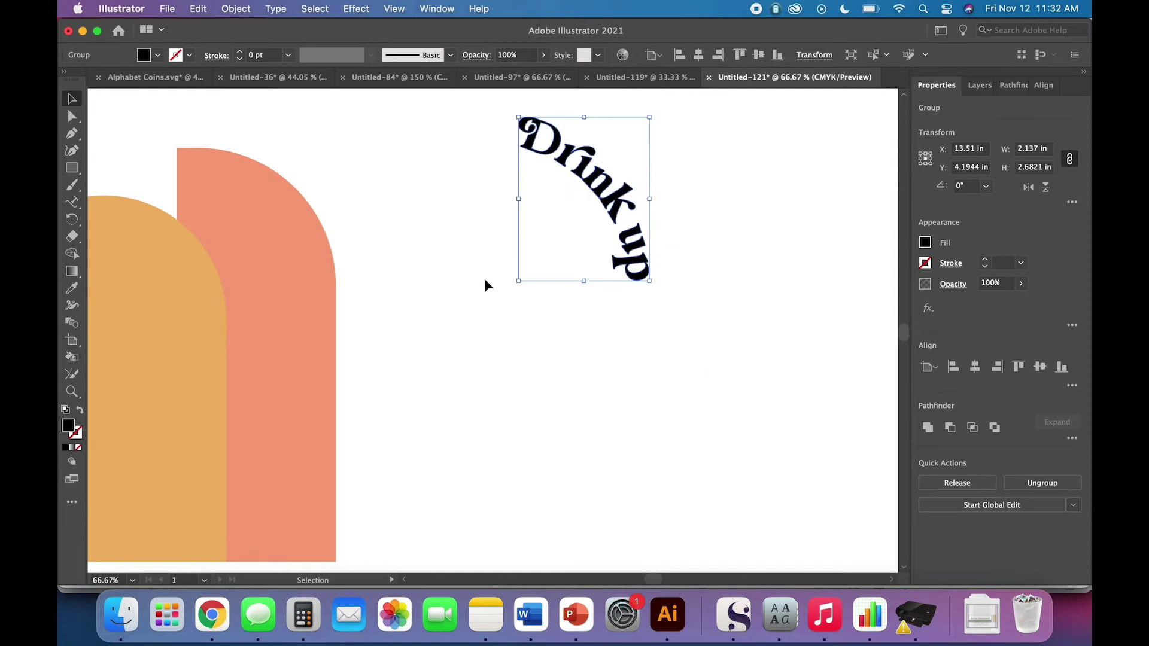
scroll(485, 279, "left", 8)
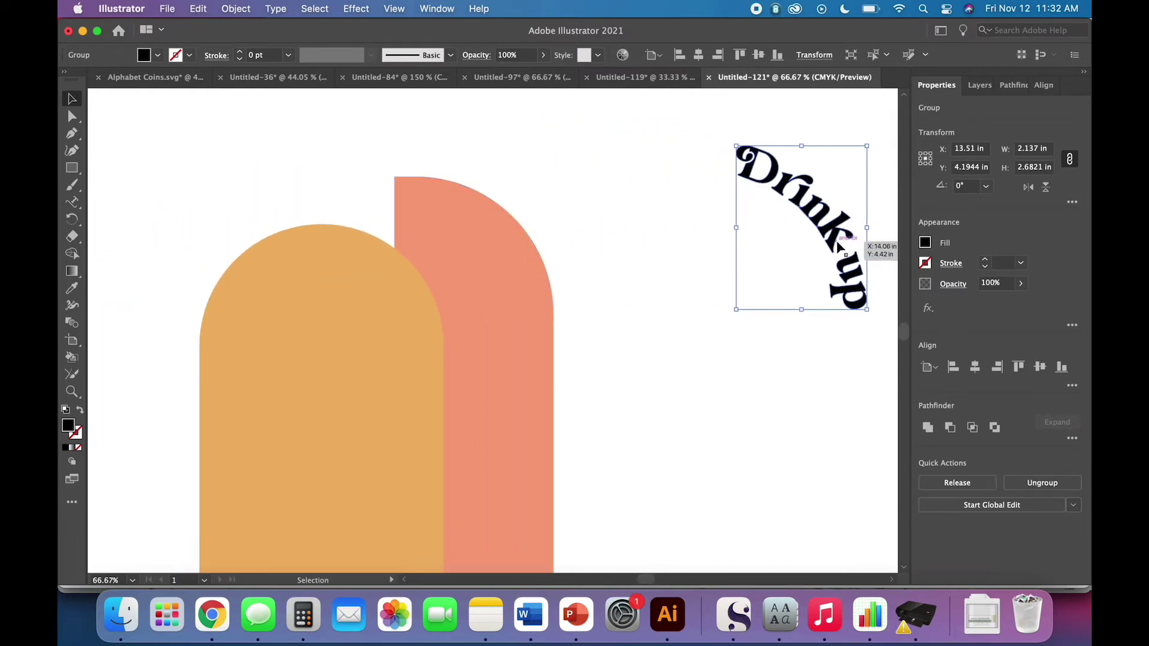
left_click_drag(839, 245, 544, 252)
scroll(545, 252, "up", 5)
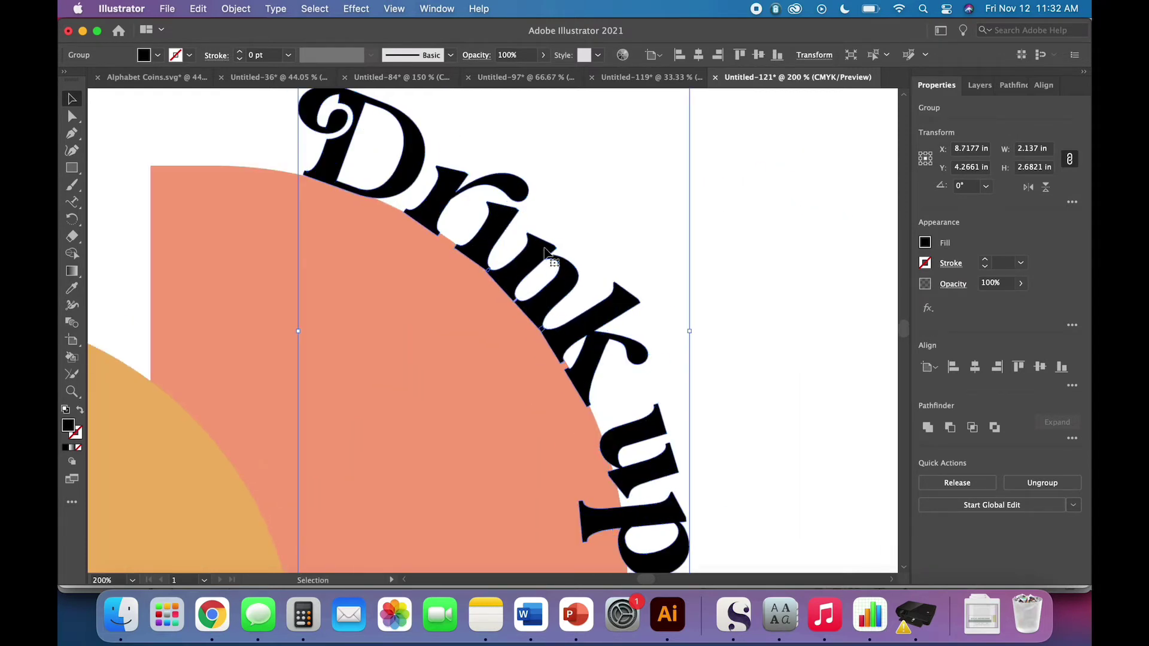
scroll(545, 253, "up", 1)
scroll(544, 253, "left", 1)
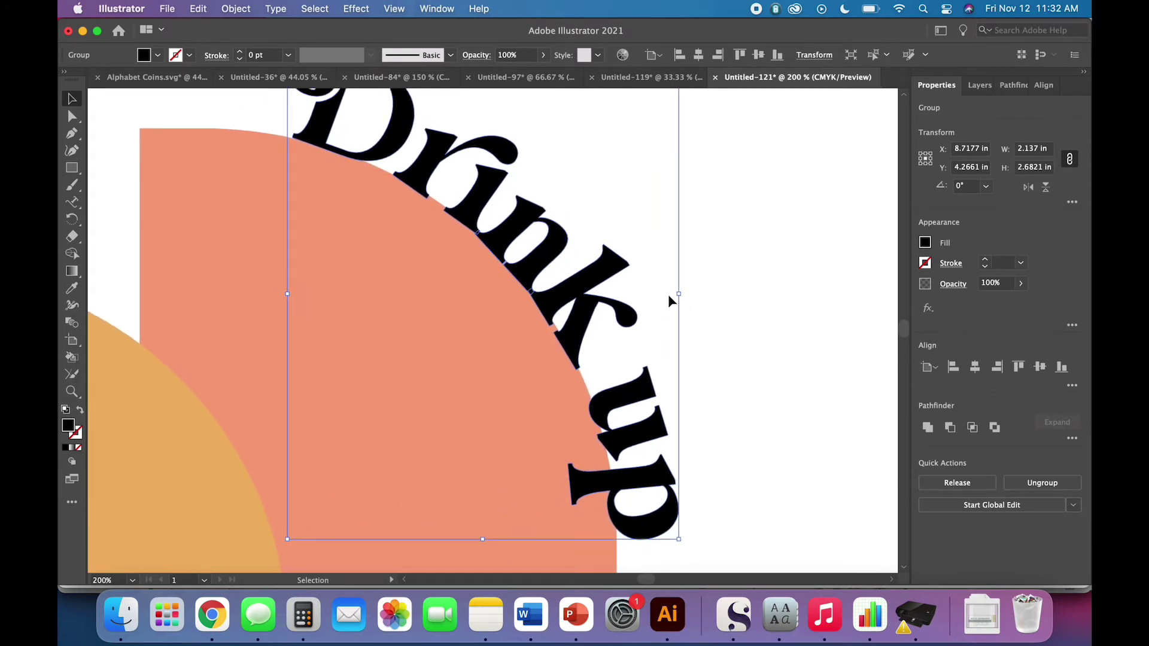
scroll(763, 354, "up", 1)
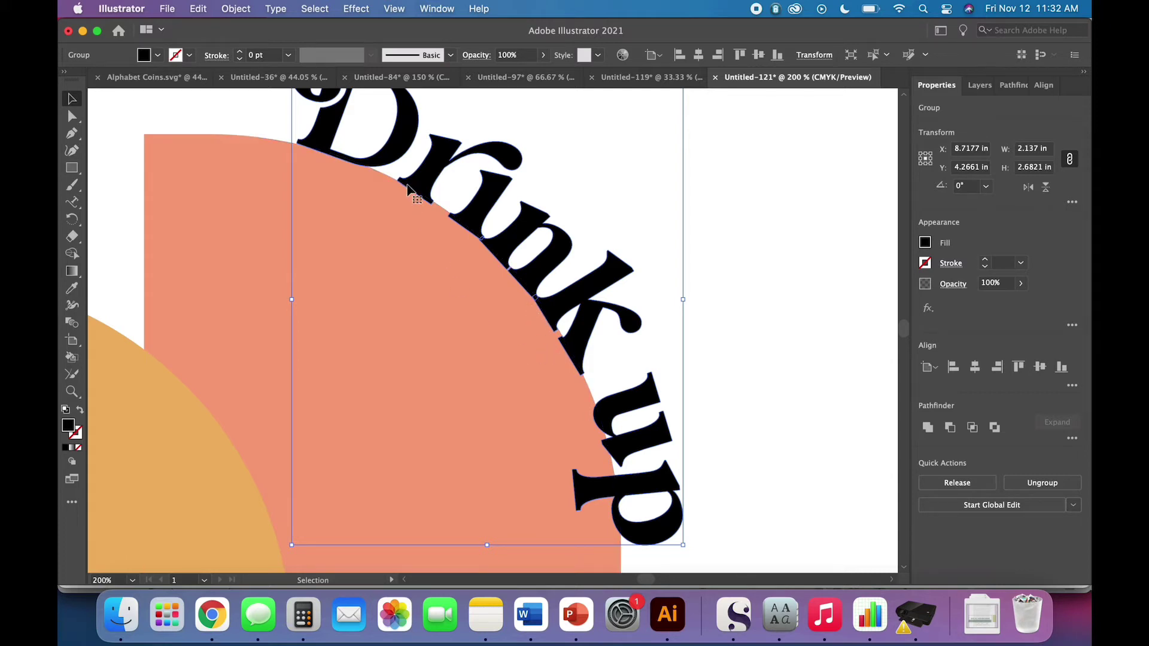
Ungroup the Drink up outlines and slightly rotate the r
left_click(235, 9)
left_click(239, 100)
left_click(709, 246)
left_click(480, 220)
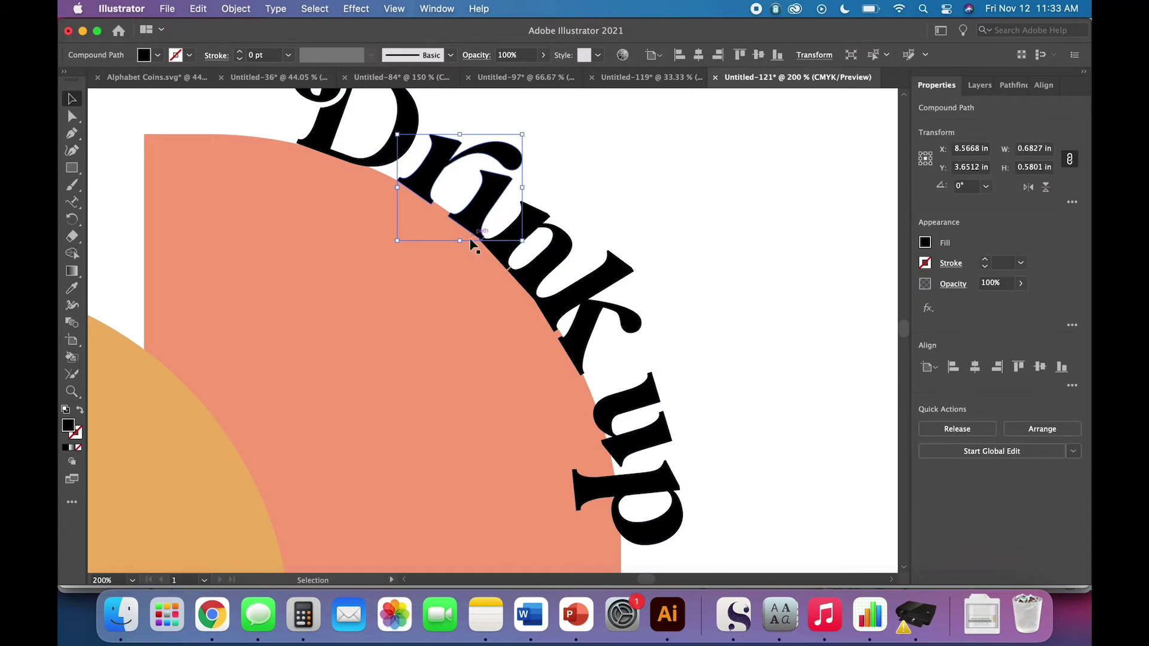
left_click_drag(460, 247, 459, 248)
Zoom in, resize the letter down to the arch edge, and nudge it left
key("a")
key("super+equal")
key("super+equal")
key("super+equal")
key("super+equal")
key("v")
scroll(457, 246, "down", 3)
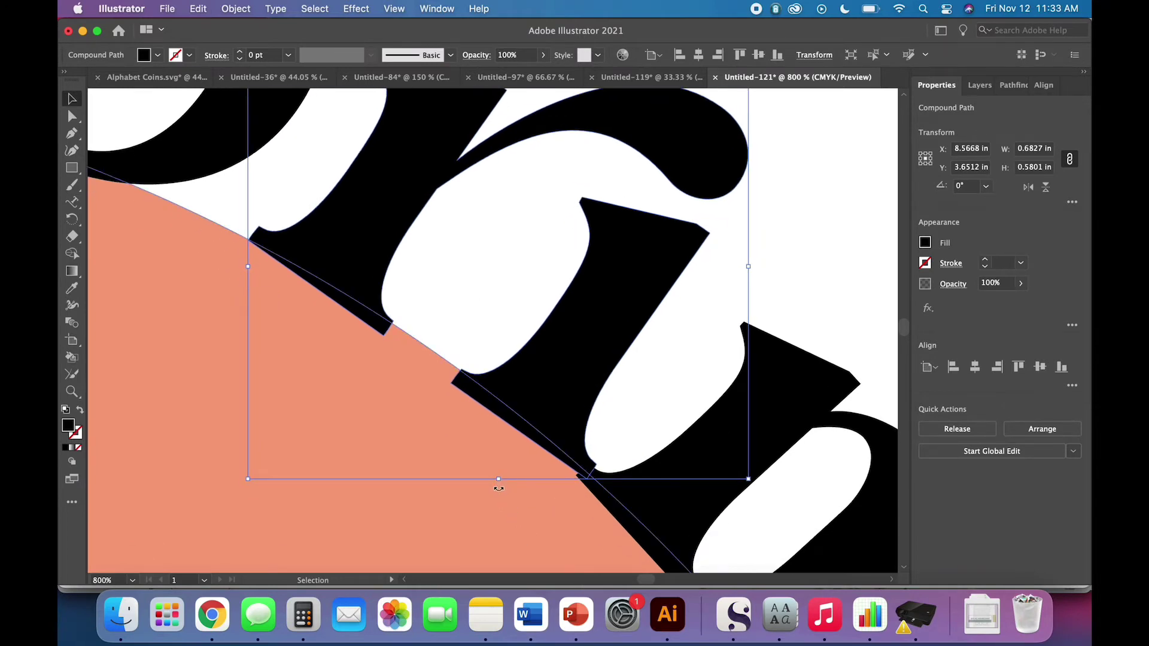
left_click_drag(498, 488, 503, 492)
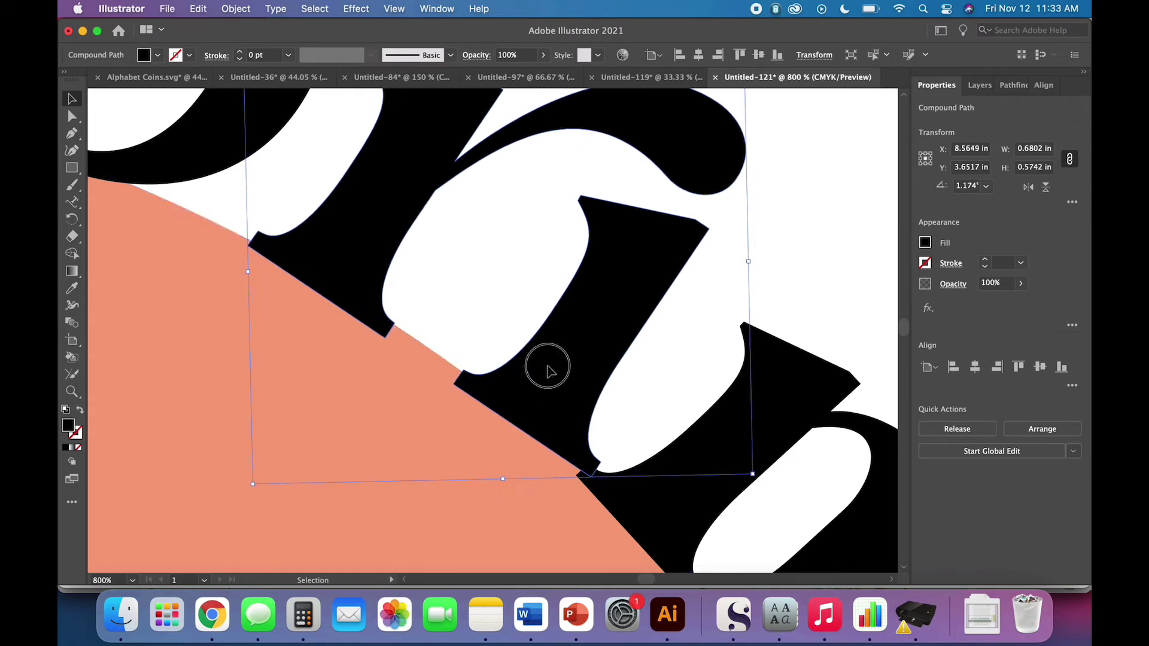
left_click_drag(545, 372, 542, 370)
left_click(499, 317)
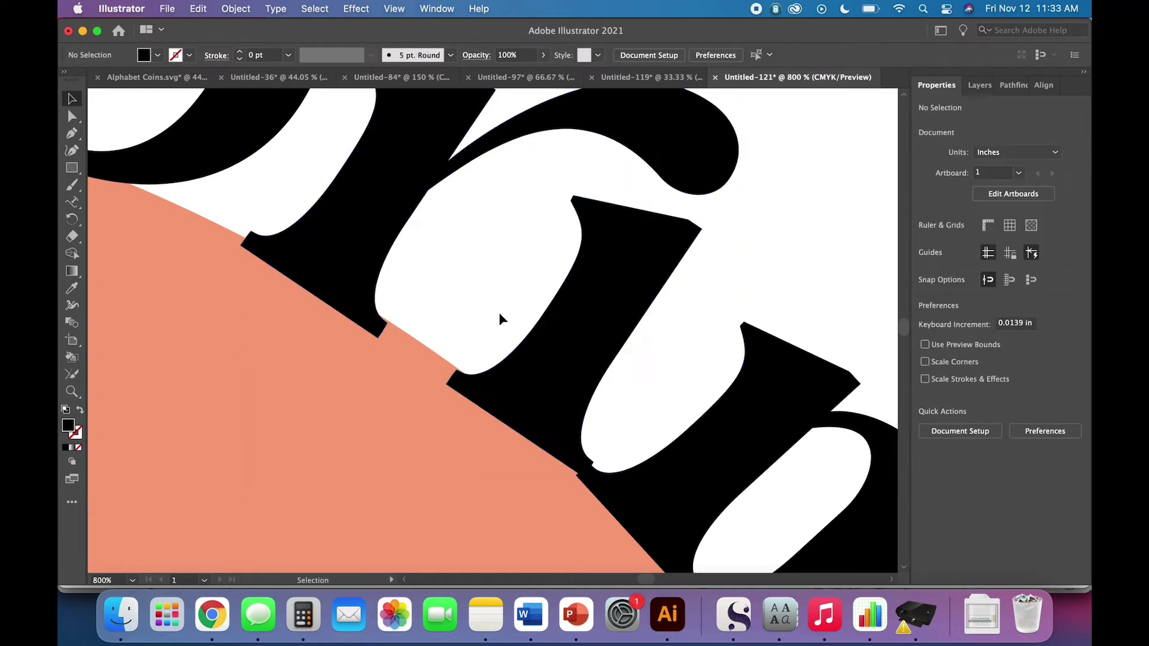
key("super+minus")
key("super+minus")
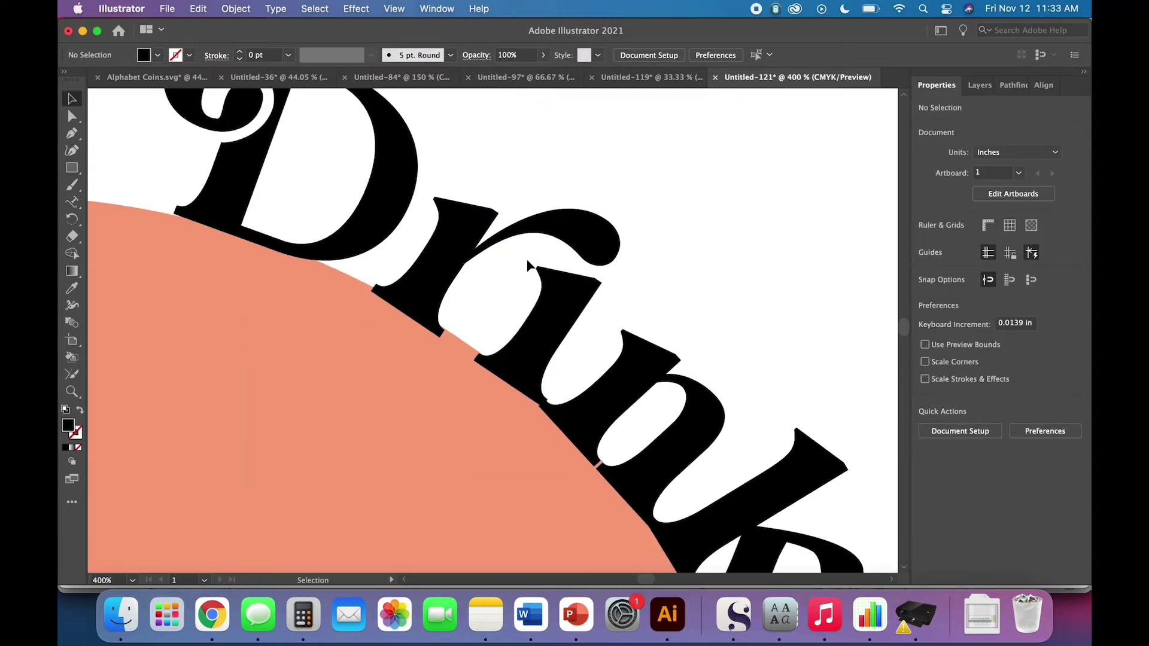
Select anchor points on the letter's edges with Direct Selection, then return to Selection
left_click(70, 120)
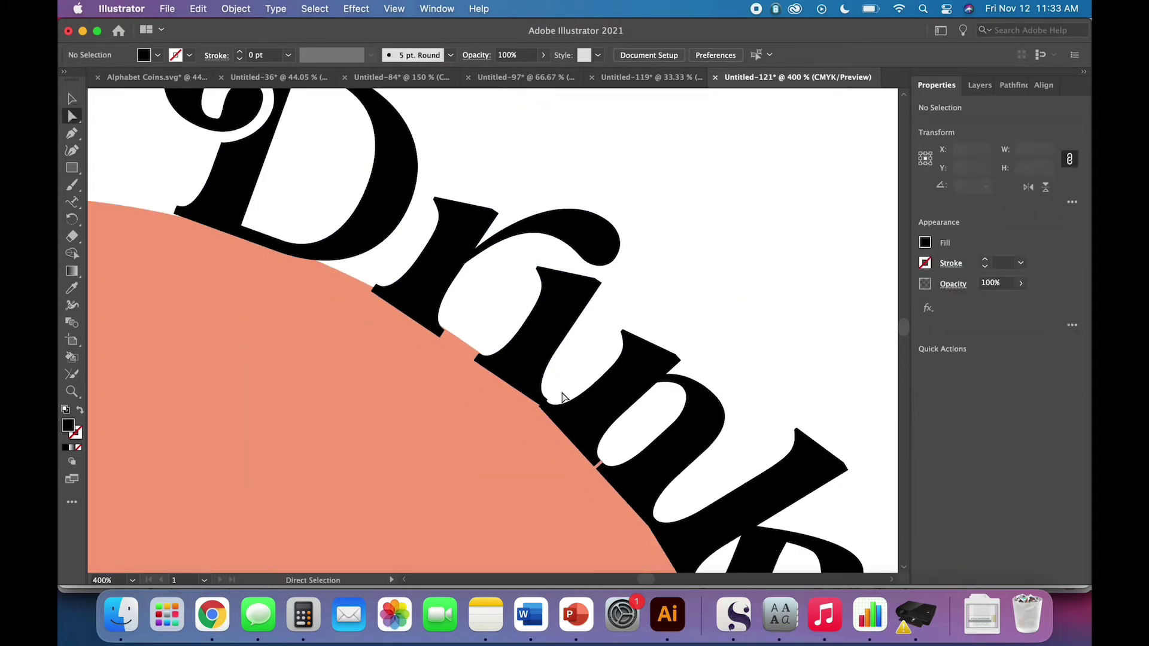
left_click_drag(521, 256, 547, 364)
left_click(518, 282)
left_click_drag(529, 264, 553, 302)
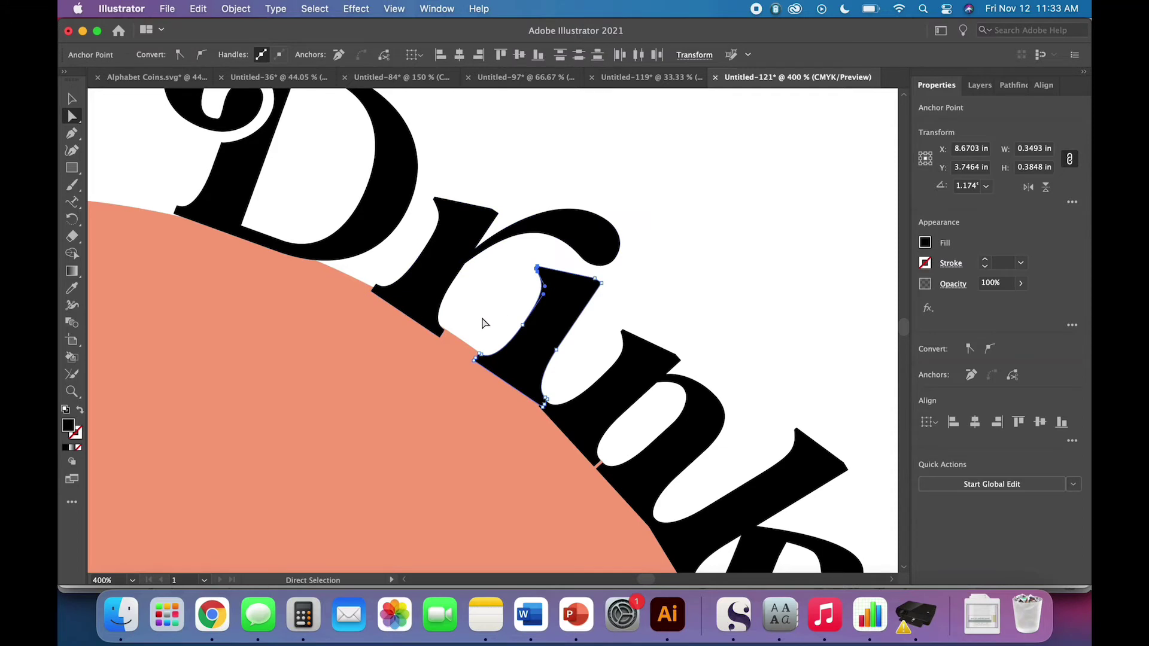
left_click(501, 313)
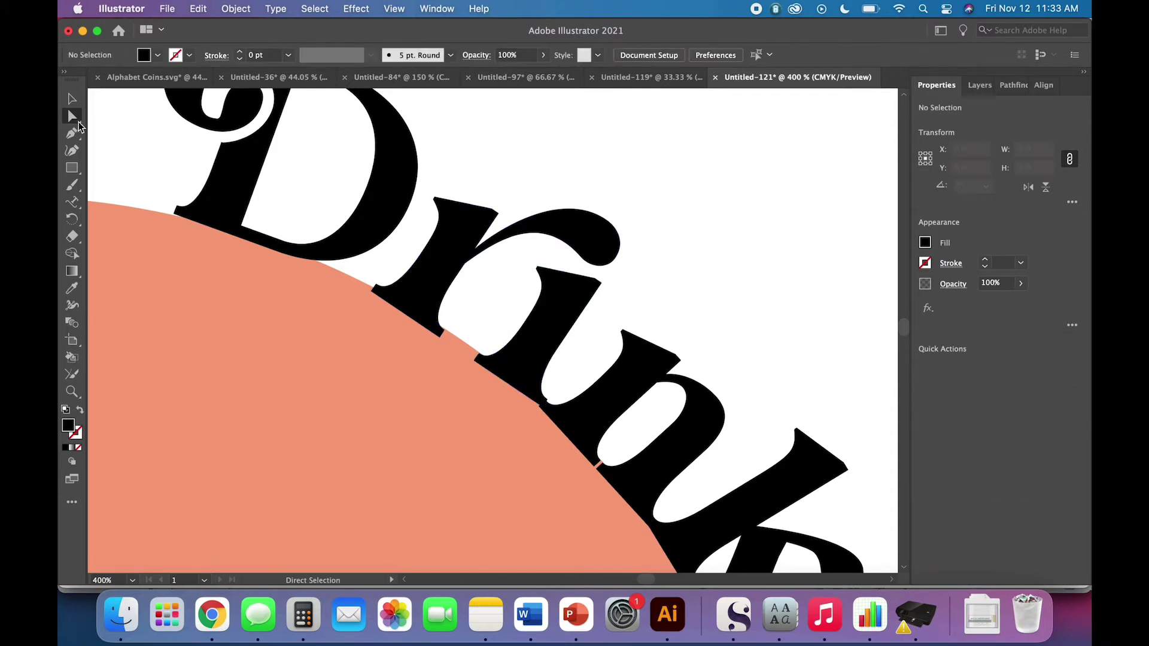
left_click(72, 99)
Tilt the D about 0.69° and move the n onto the arch edge
left_click(220, 196)
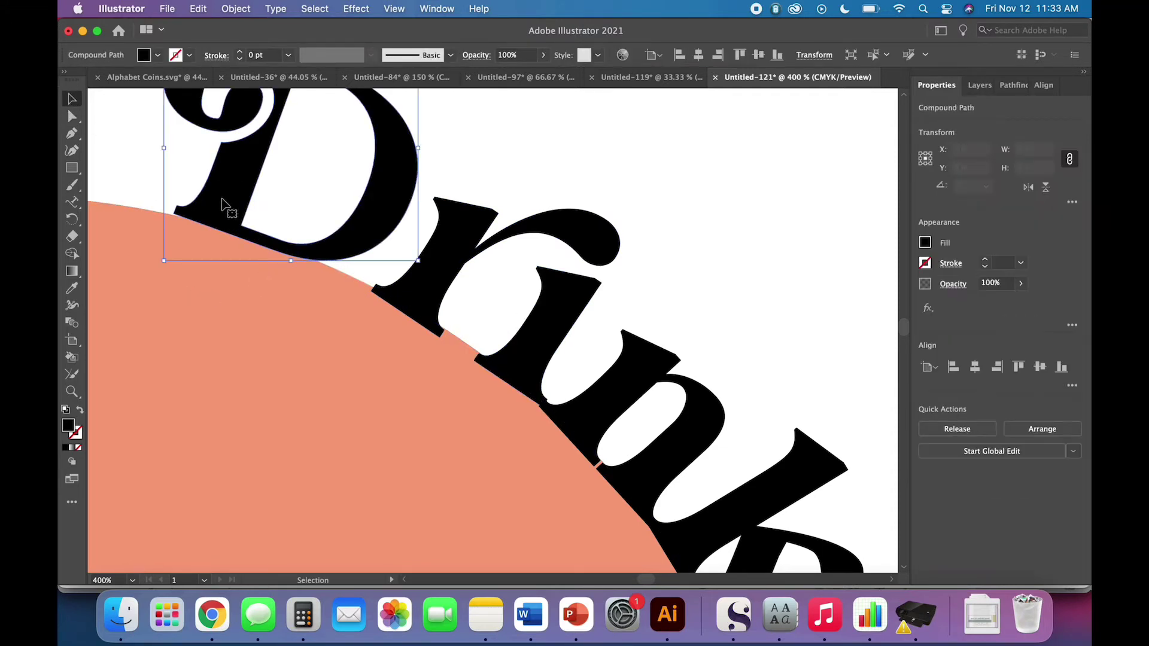
left_click_drag(295, 265, 295, 269)
scroll(411, 380, "down", 5)
scroll(411, 379, "right", 5)
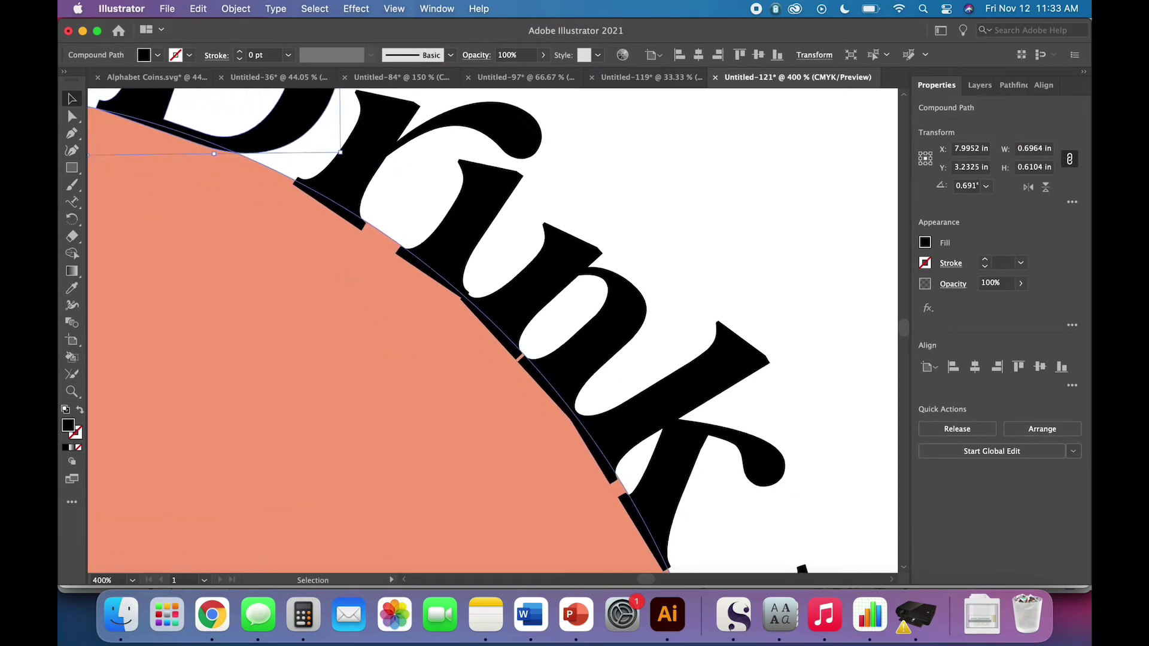
left_click_drag(513, 289, 523, 299)
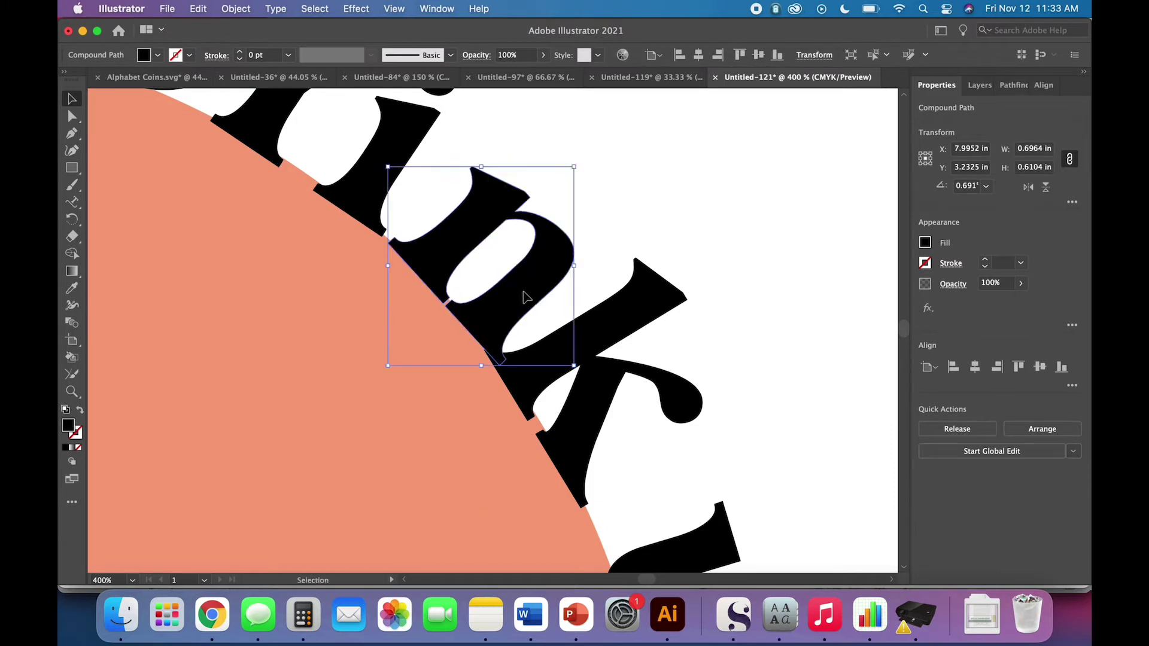
left_click(728, 436)
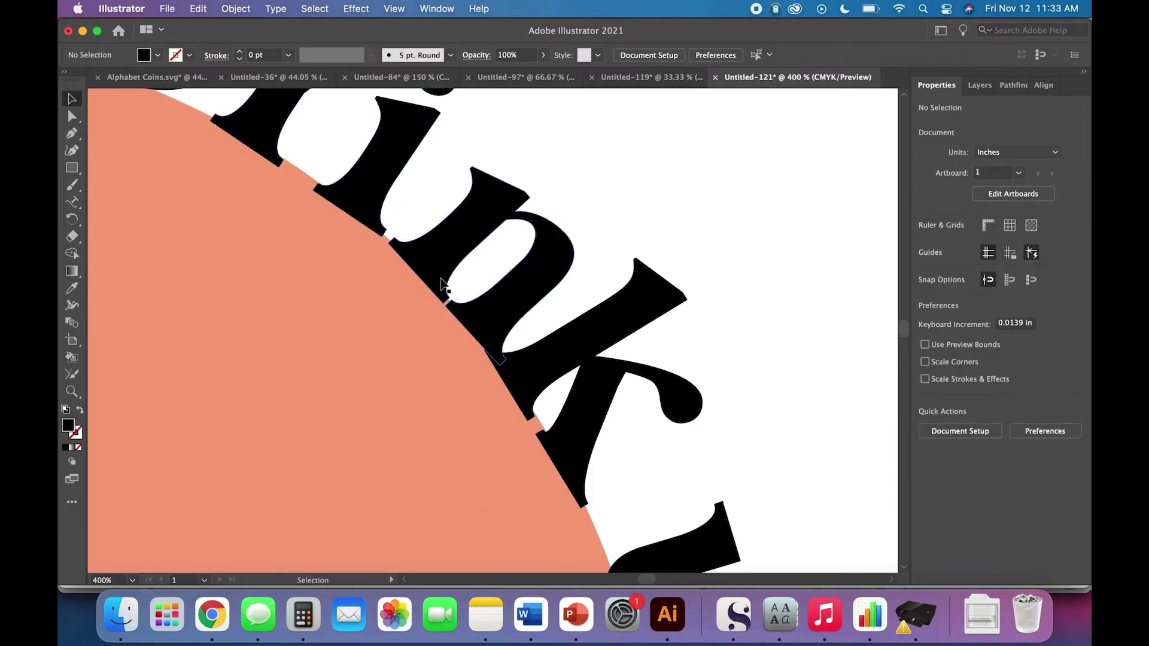
Rotate the k to about 358.5° so it follows the arch curve
scroll(473, 391, "down", 2)
scroll(473, 390, "down", 5)
left_click_drag(520, 300, 537, 318)
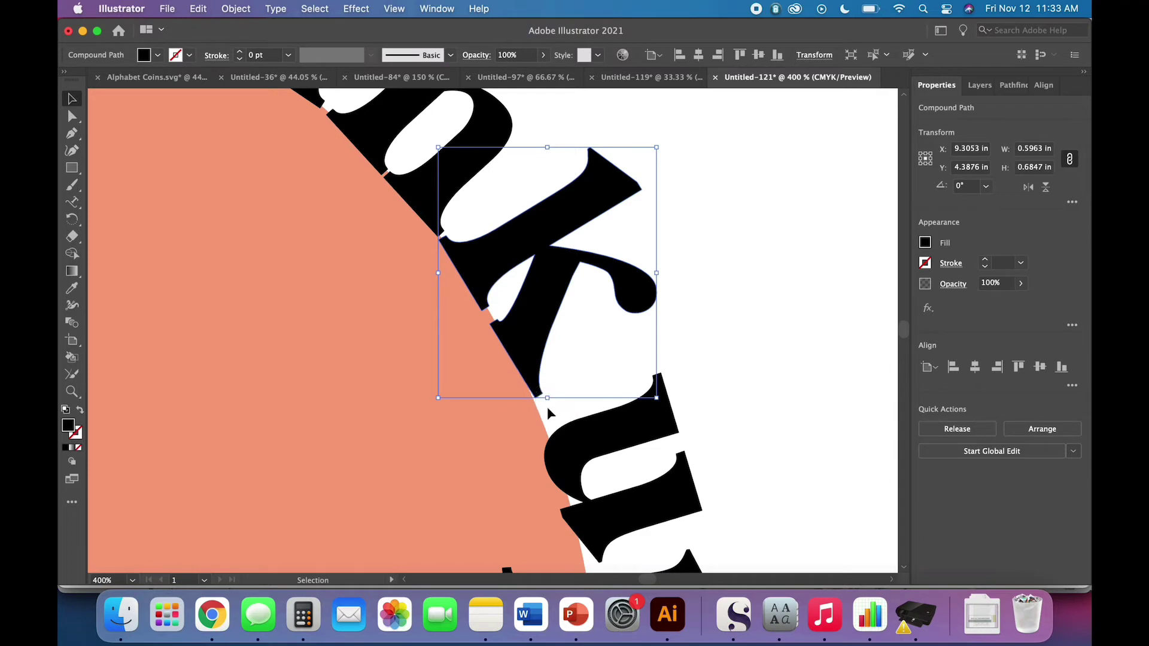
left_click_drag(547, 406, 542, 409)
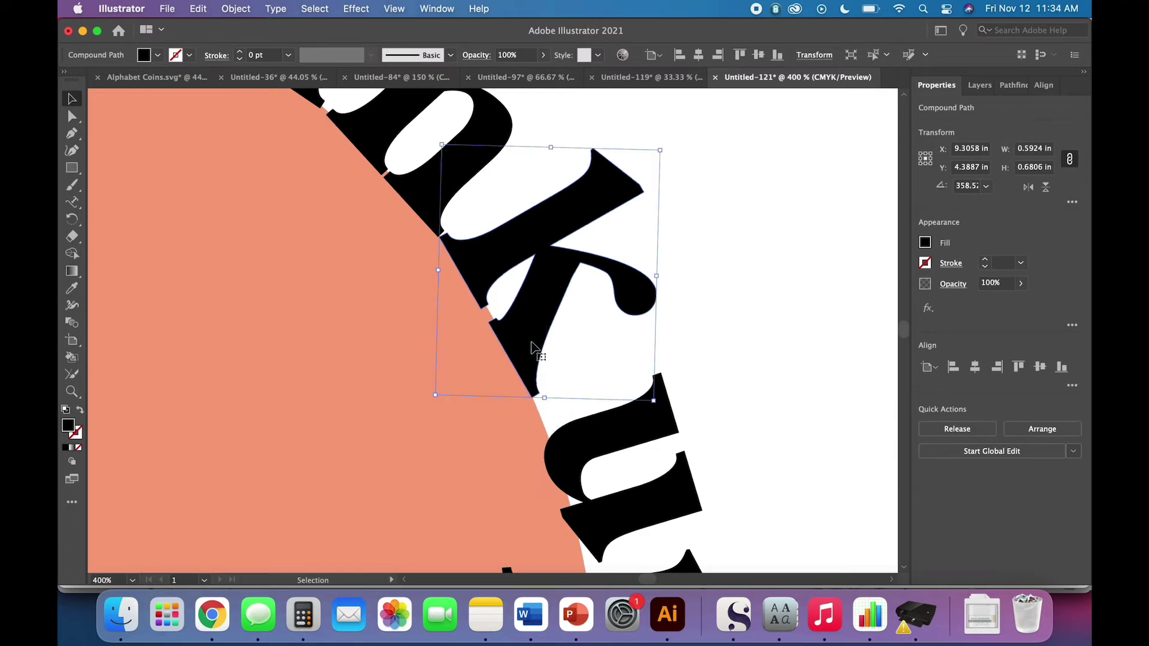
left_click_drag(531, 350, 534, 350)
key("super+z")
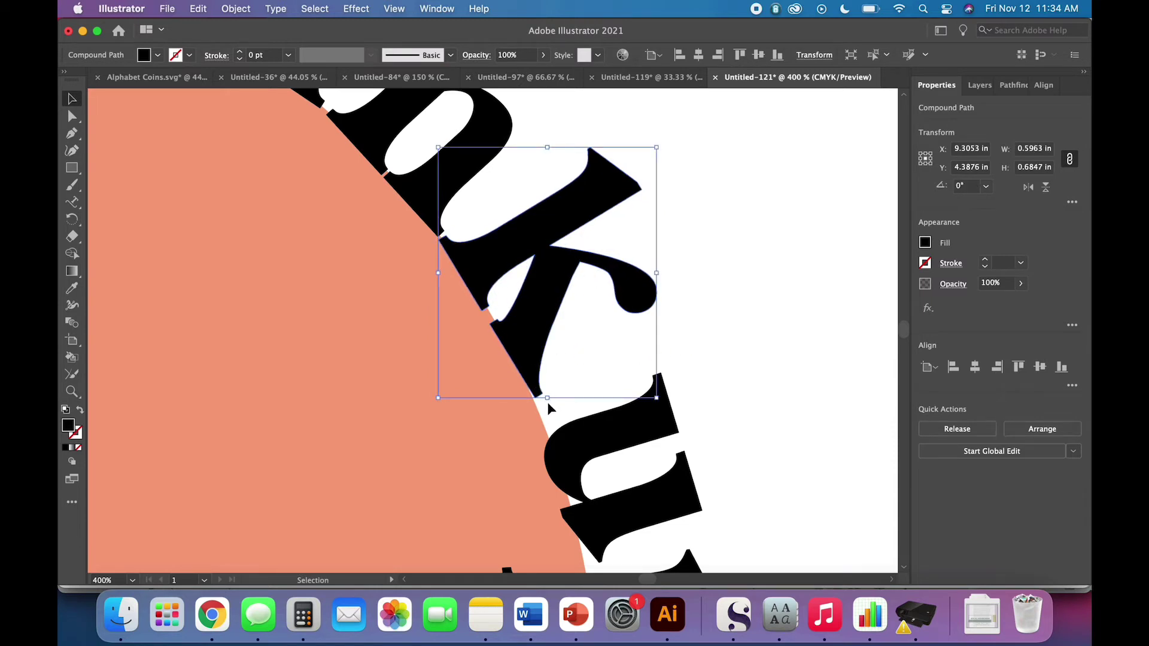
left_click_drag(546, 403, 543, 409)
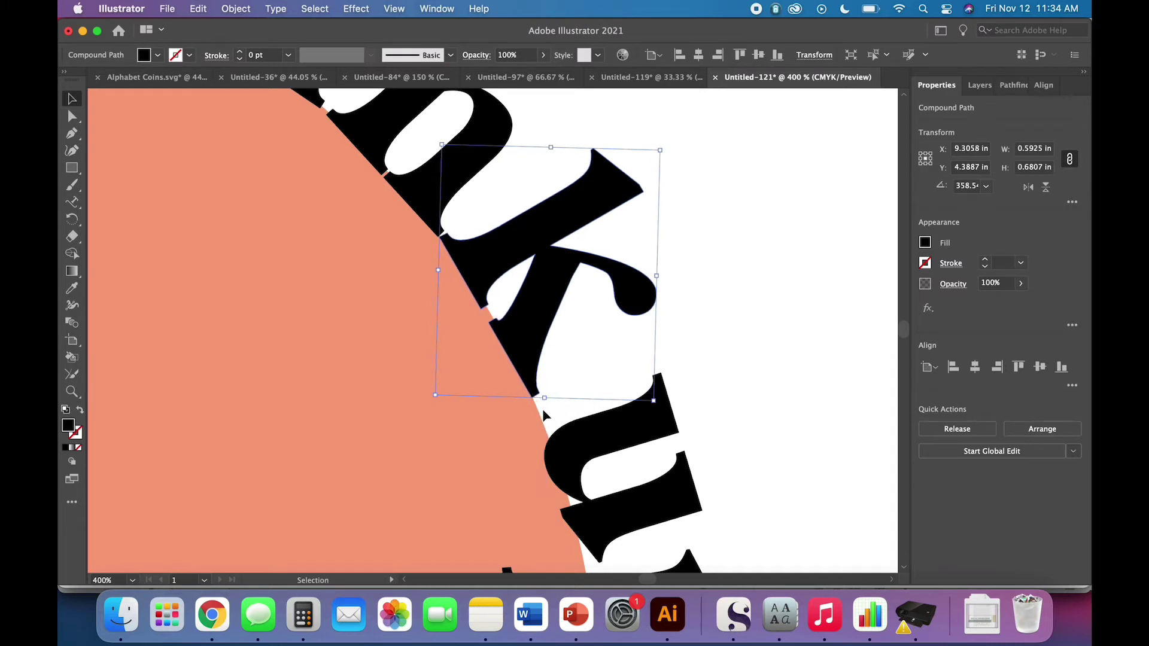
left_click(744, 364)
Move the p about 0.06 in right to X 9.5462 in, then zoom out to 66.67%
scroll(744, 364, "down", 1)
scroll(744, 363, "down", 5)
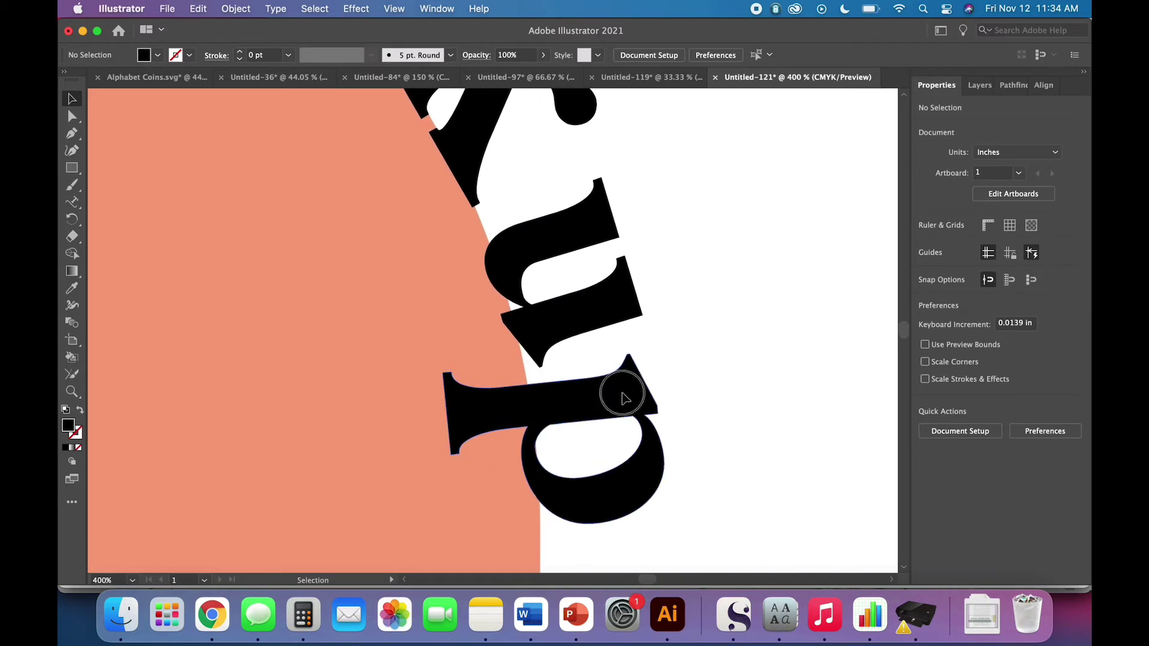
left_click(622, 393)
left_click_drag(622, 394, 645, 396)
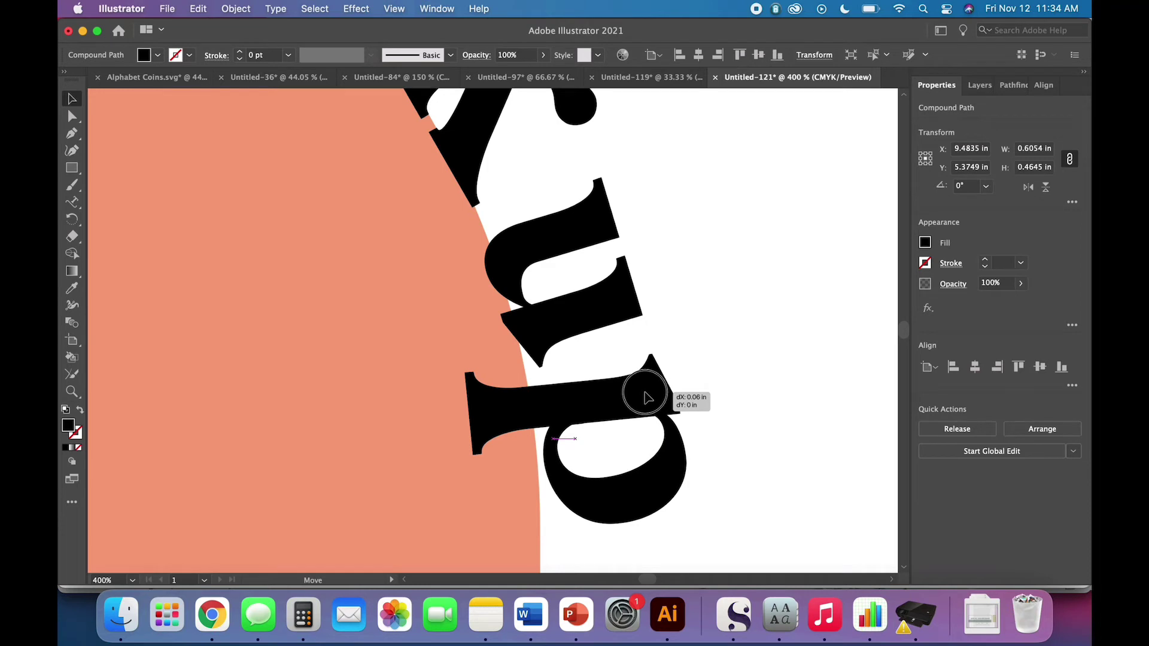
left_click_drag(646, 396, 646, 398)
left_click(754, 438)
key("super+minus")
key("super+minus")
key("super+minus")
key("super+minus")
key("super+minus")
scroll(754, 439, "left", 5)
scroll(754, 439, "left", 1)
scroll(753, 438, "up", 1)
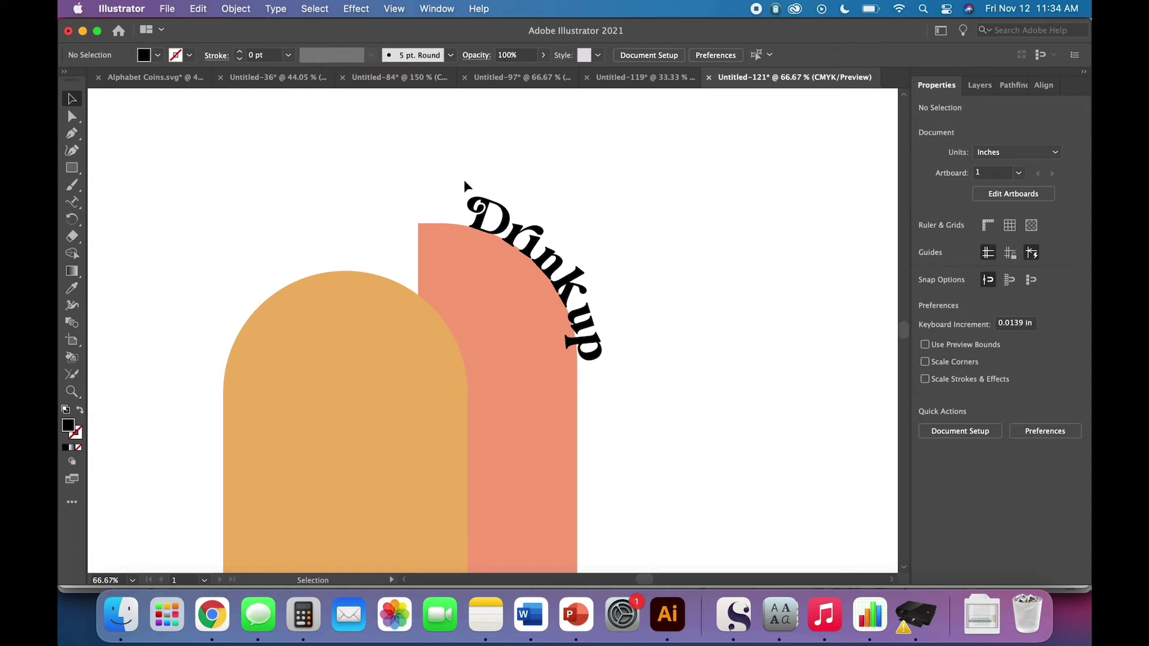
Select all letters matching the D's fill colour and unite them with Pathfinder
left_click(501, 218)
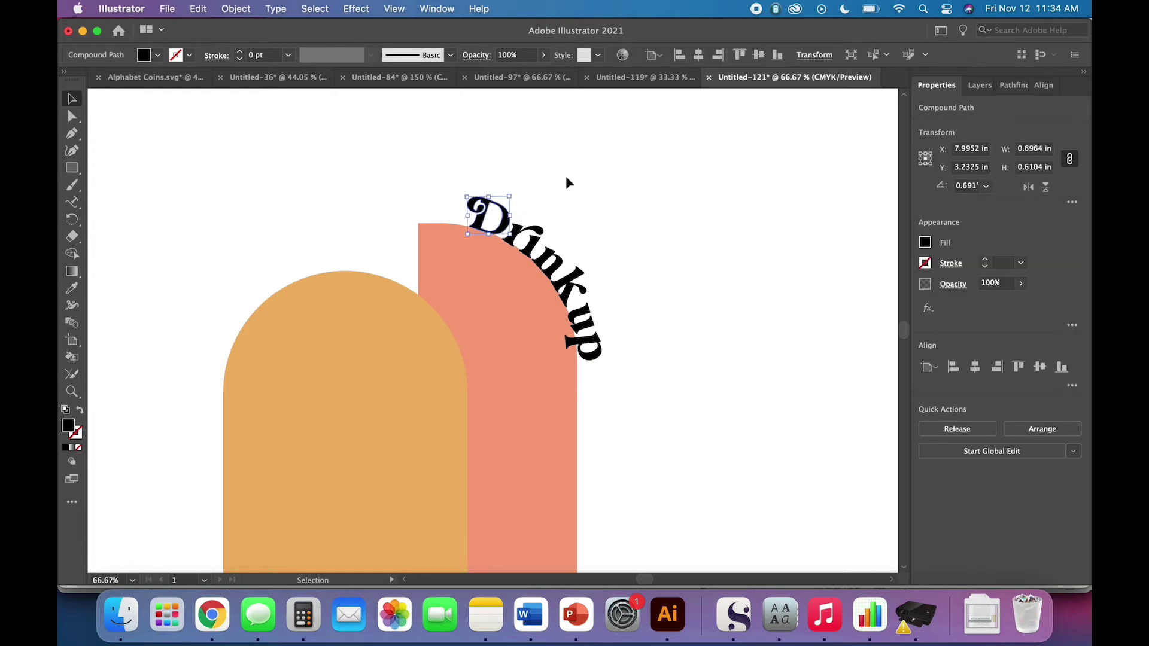
left_click(315, 8)
mouse_move(347, 158)
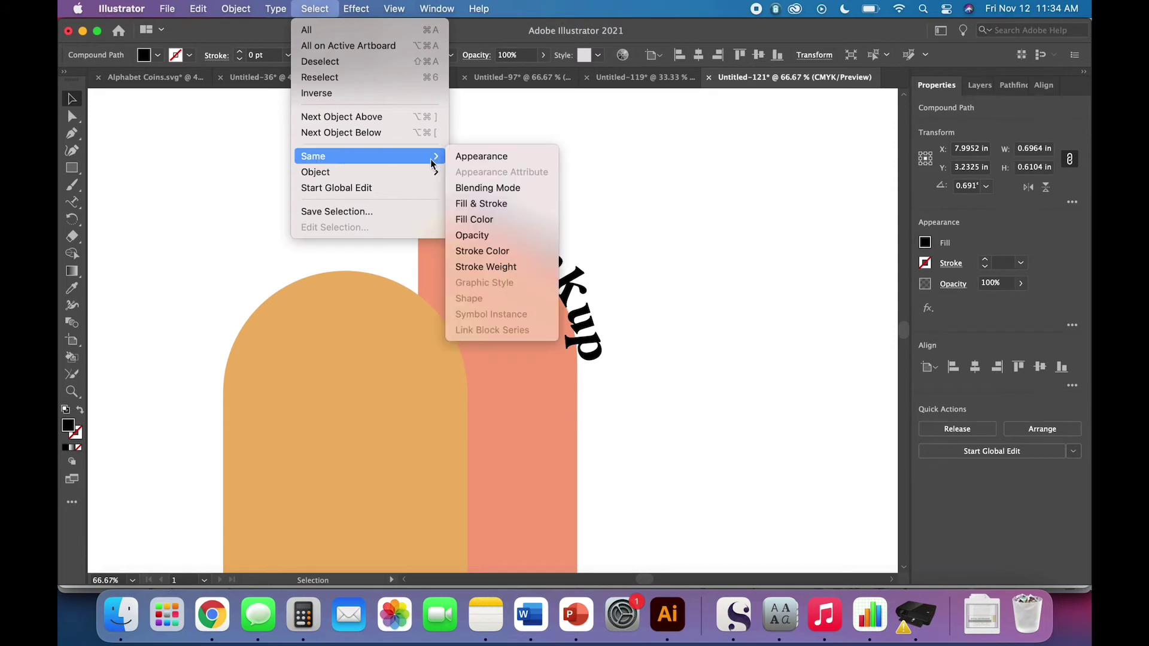
left_click(479, 219)
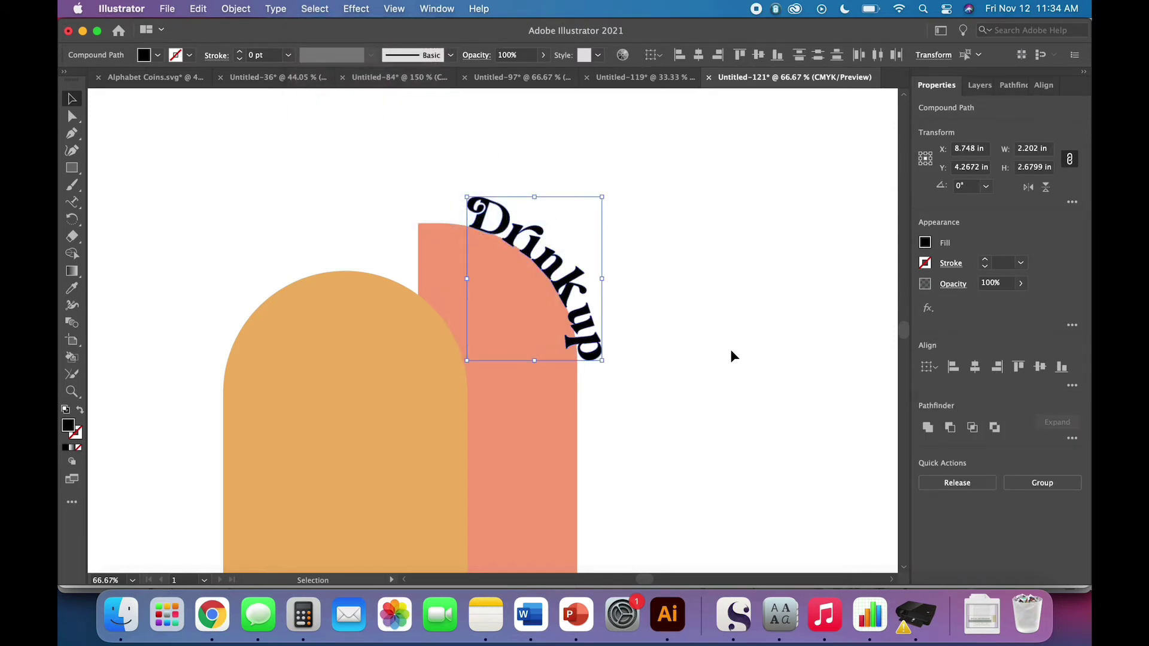
left_click(929, 428)
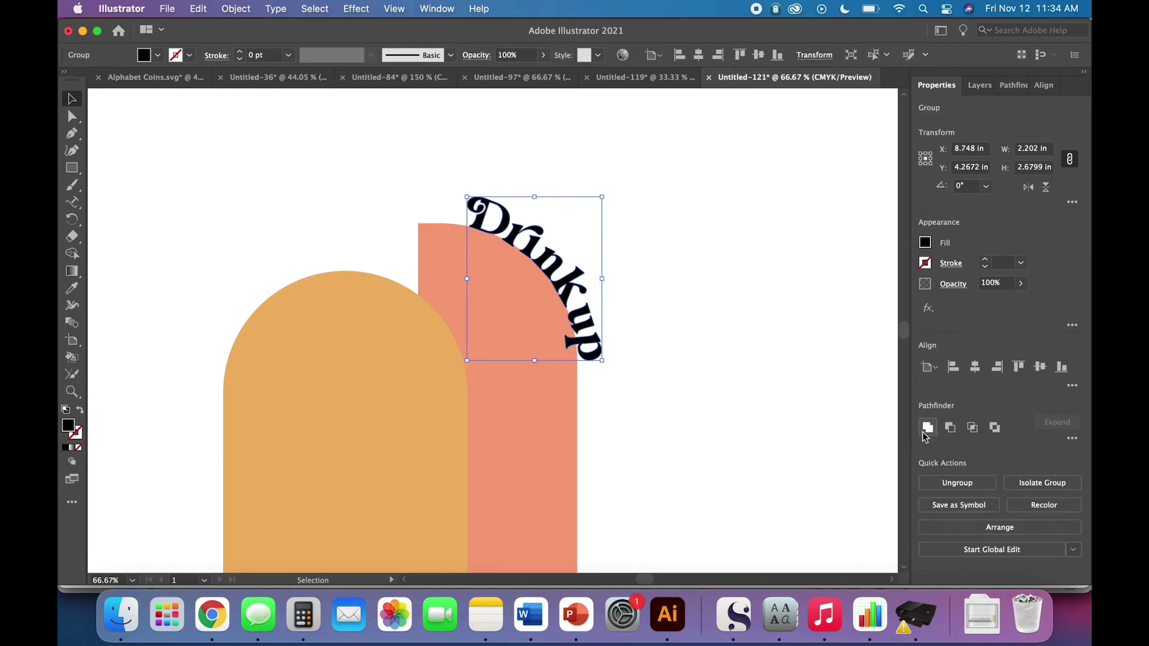
left_click(731, 427)
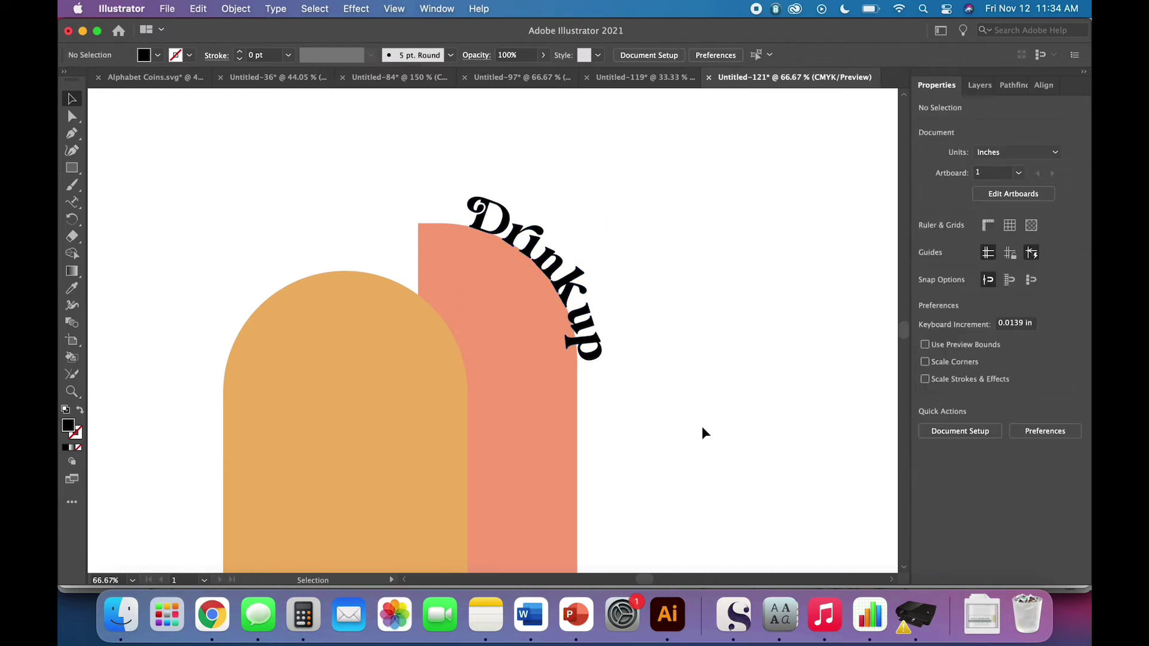
scroll(666, 394, "up", 3)
scroll(666, 394, "left", 2)
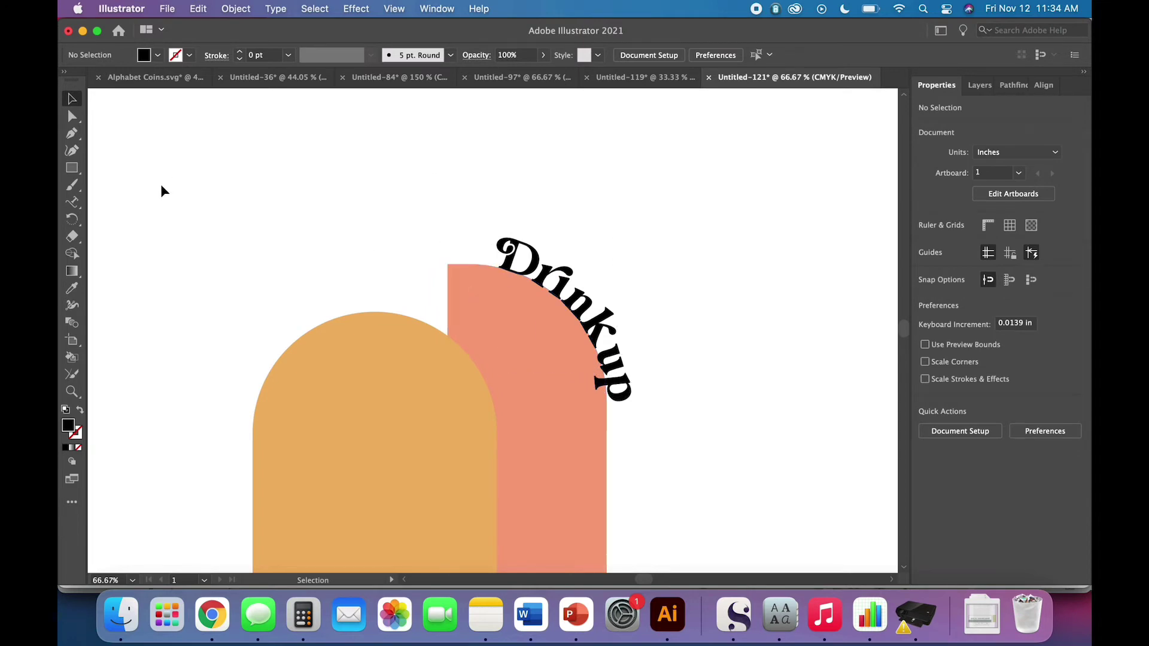
Draw a small sample square at upper left filled with the salmon arch colour
left_click(72, 168)
left_click_drag(155, 170, 214, 228)
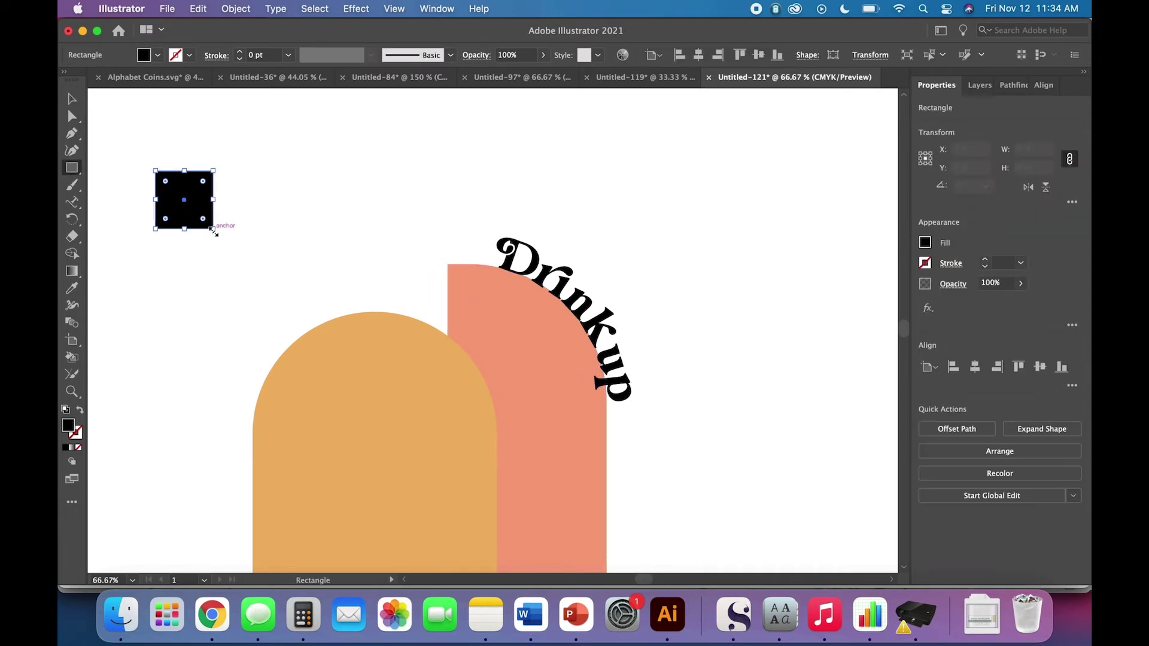
left_click(72, 98)
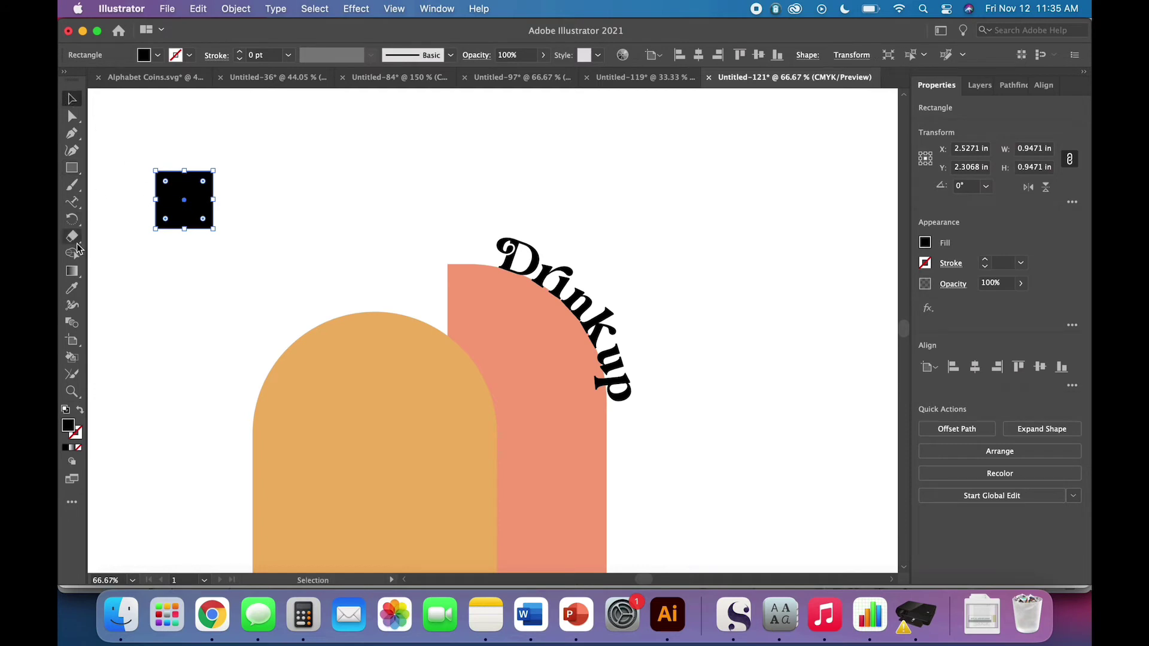
double_click(73, 289)
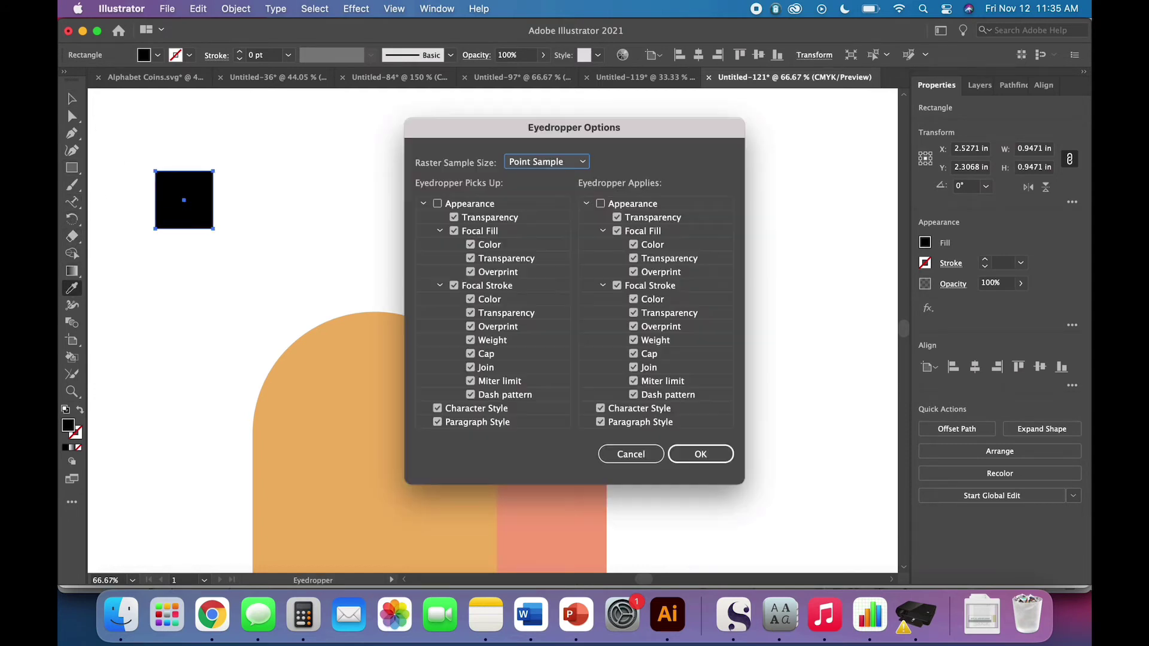
left_click(631, 454)
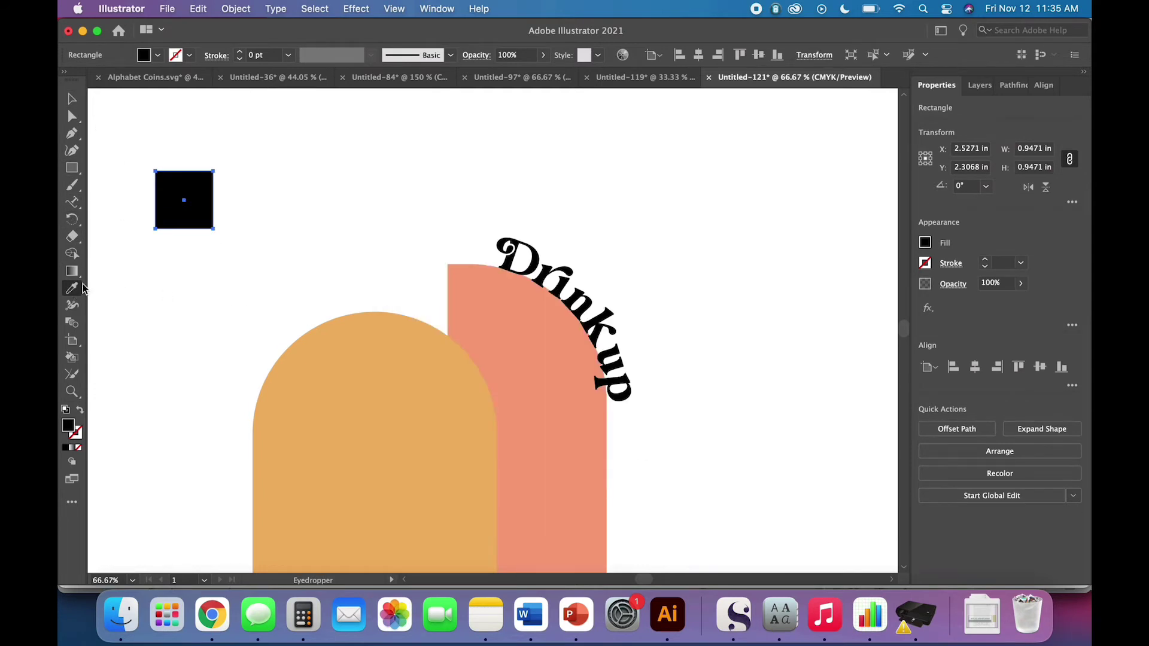
left_click(526, 323)
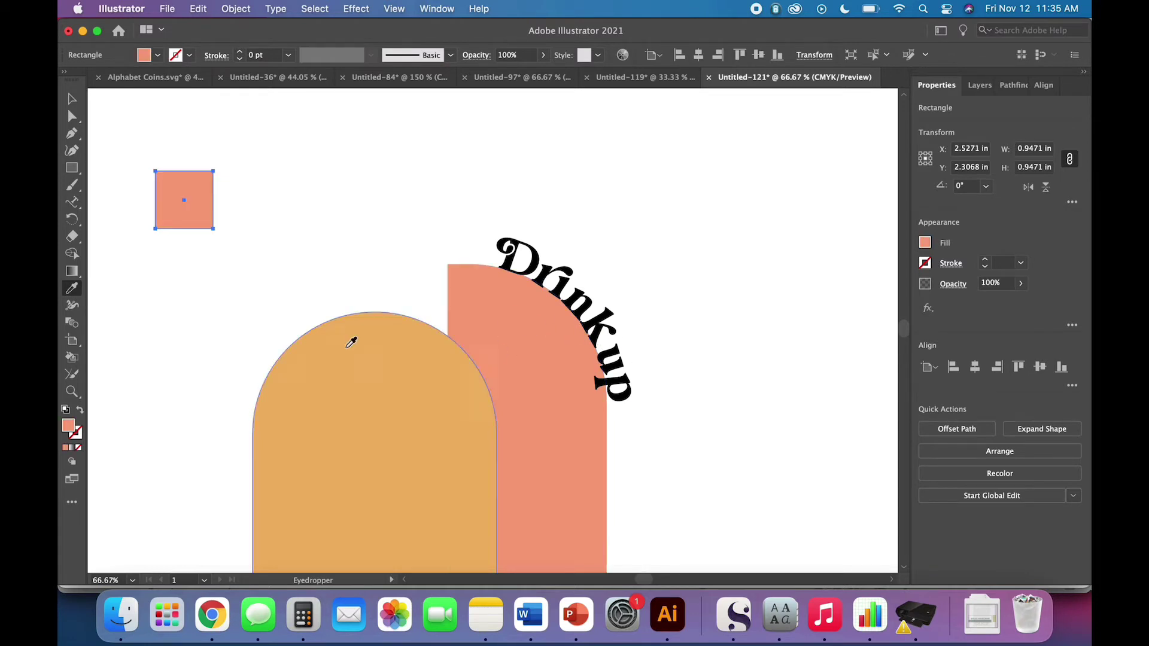
left_click(72, 99)
left_click(333, 256)
Unite Drink up with the salmon arch and recolour the merged shape salmon
left_click_drag(477, 207, 616, 308)
left_click(924, 428)
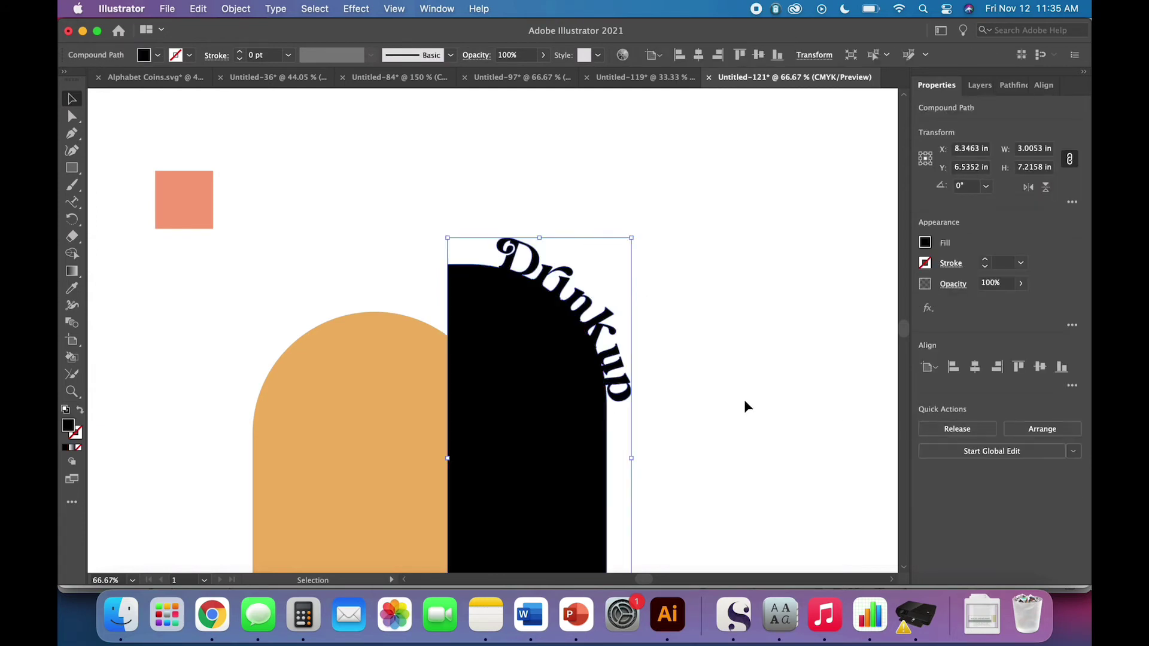
left_click(72, 288)
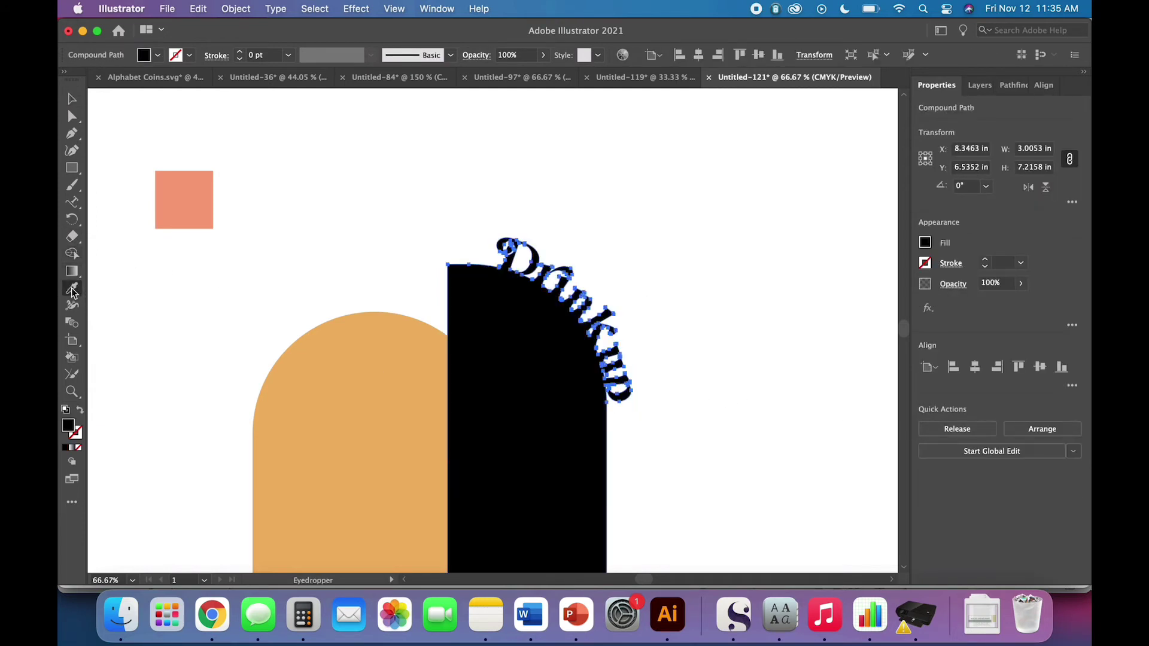
left_click(172, 204)
Delete the extra salmon sample square
left_click(71, 99)
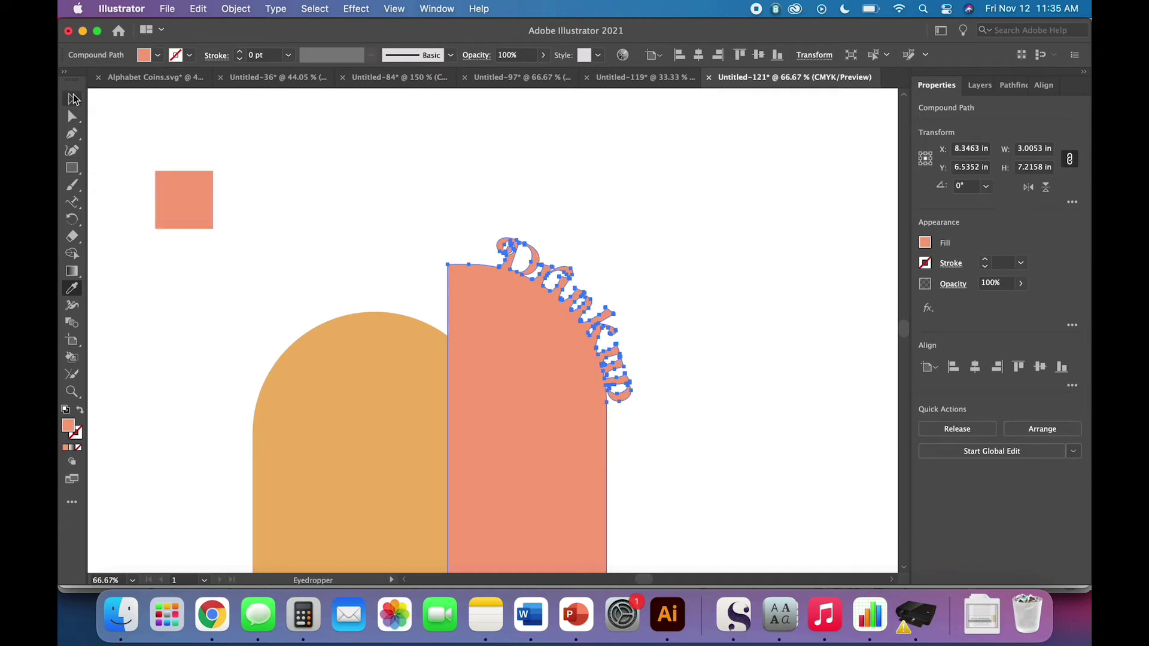
left_click(258, 160)
left_click(182, 205)
key("Delete")
scroll(485, 300, "down", 3)
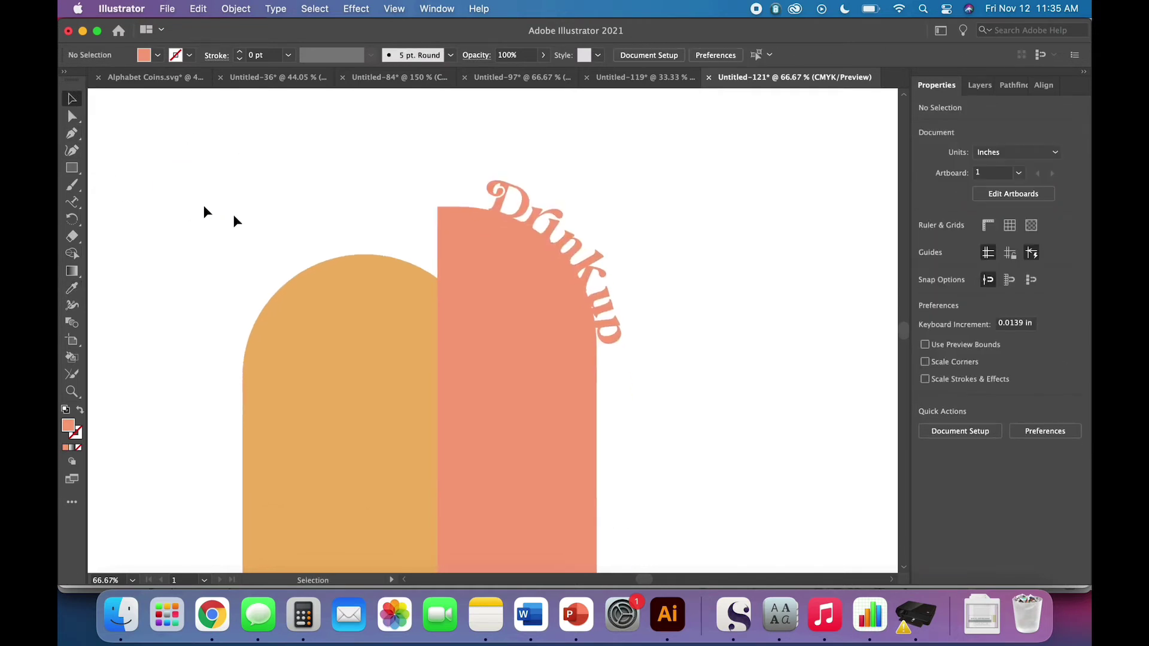
scroll(700, 406, "down", 2)
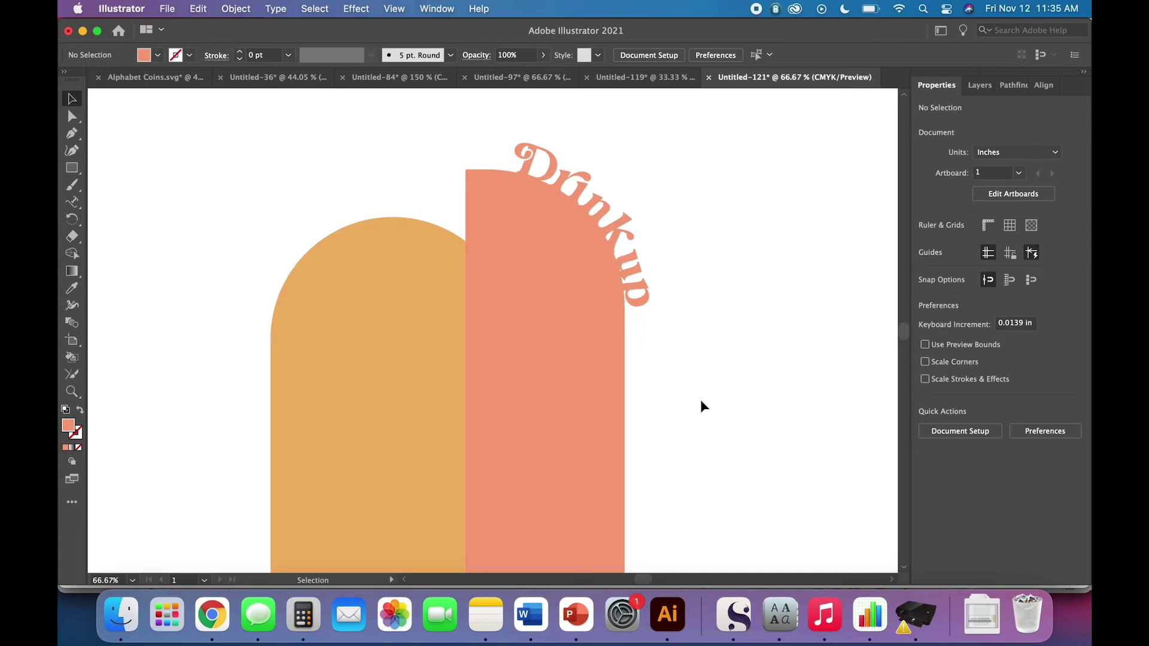
Send the salmon Drink up compound path backward behind the orange arch
left_click(576, 380)
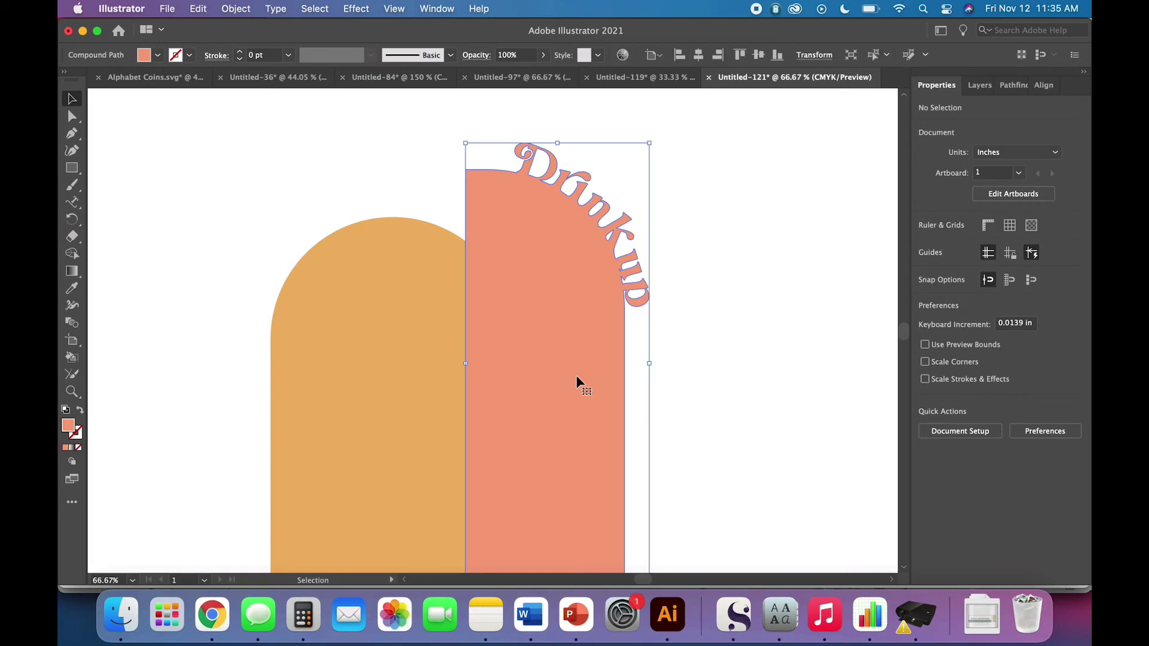
left_click(244, 10)
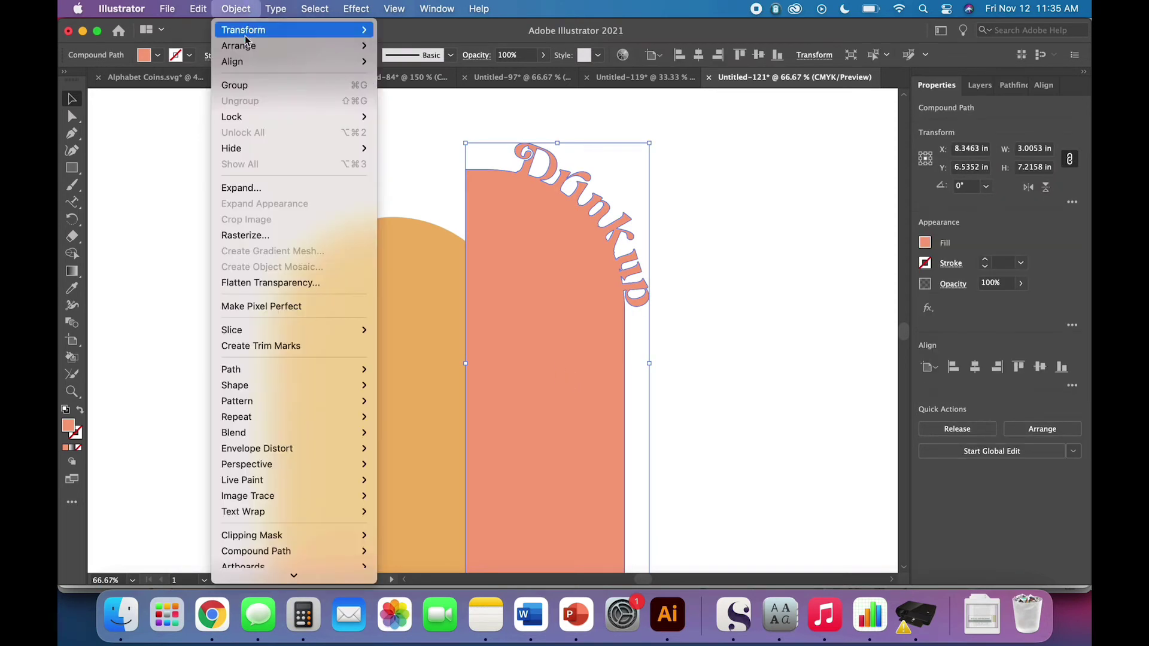
mouse_move(240, 46)
left_click(422, 83)
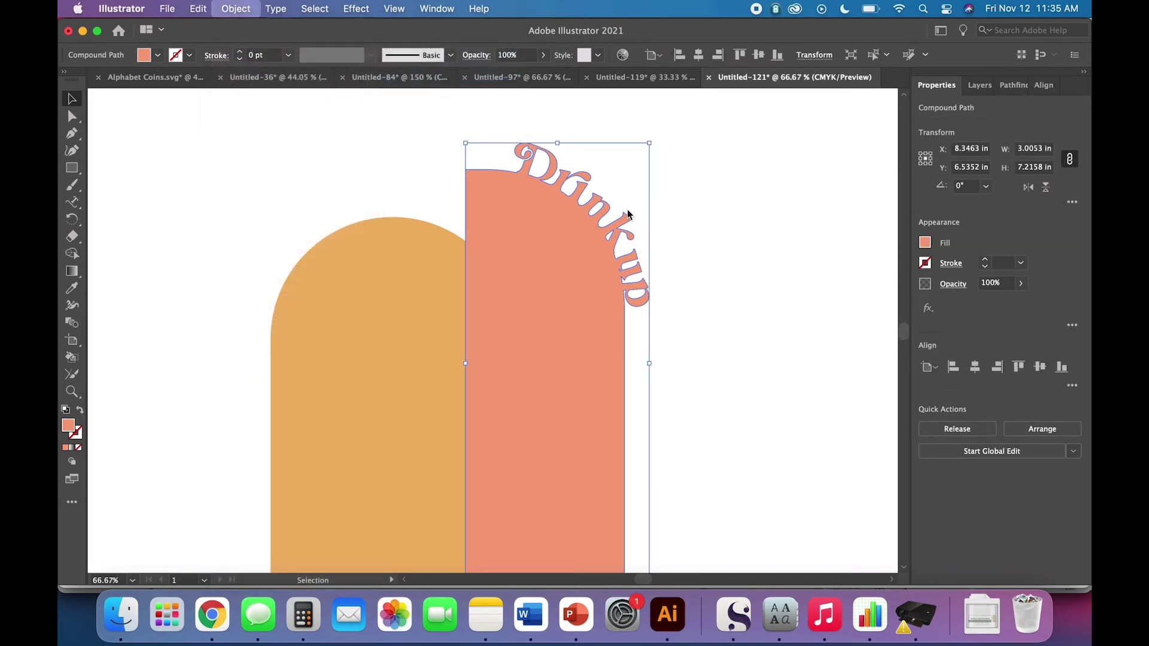
left_click(706, 291)
scroll(706, 291, "down", 3)
scroll(707, 292, "up", 3)
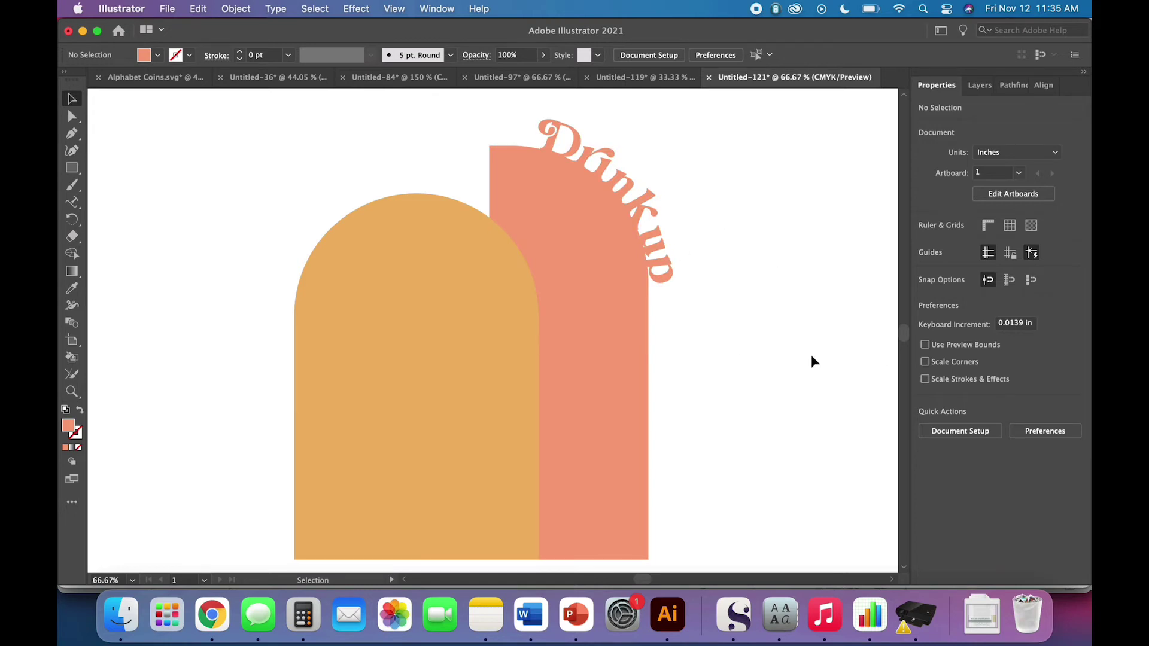
scroll(810, 355, "down", 1)
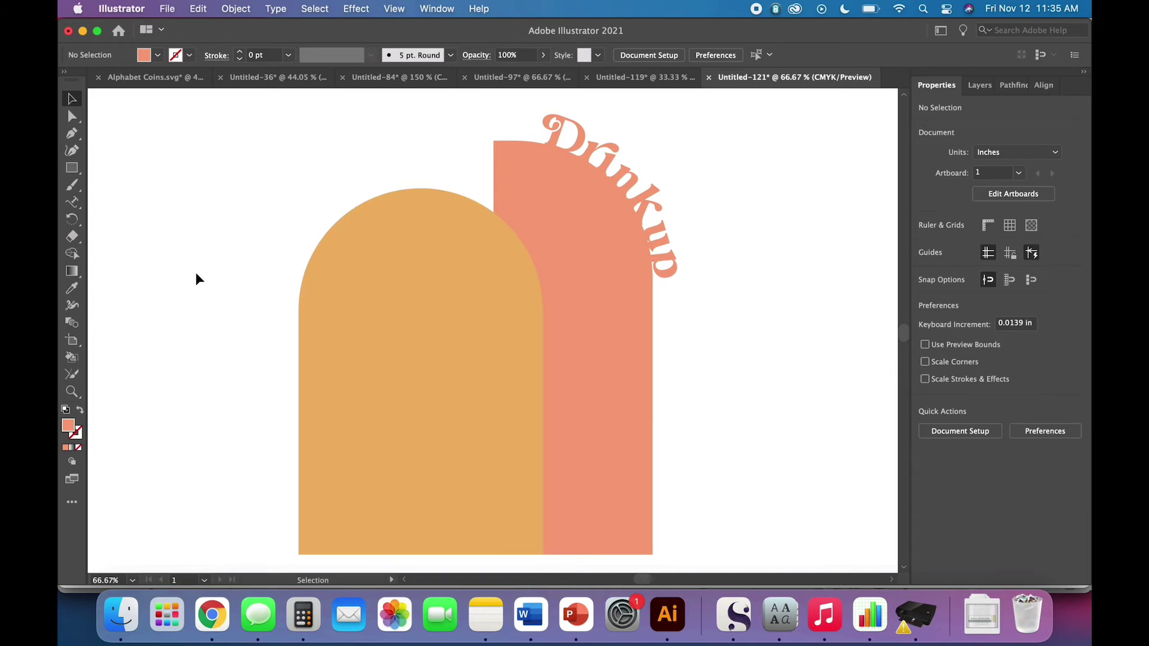
Type 'Happy' as horizontal text on the artboard
left_click(75, 207)
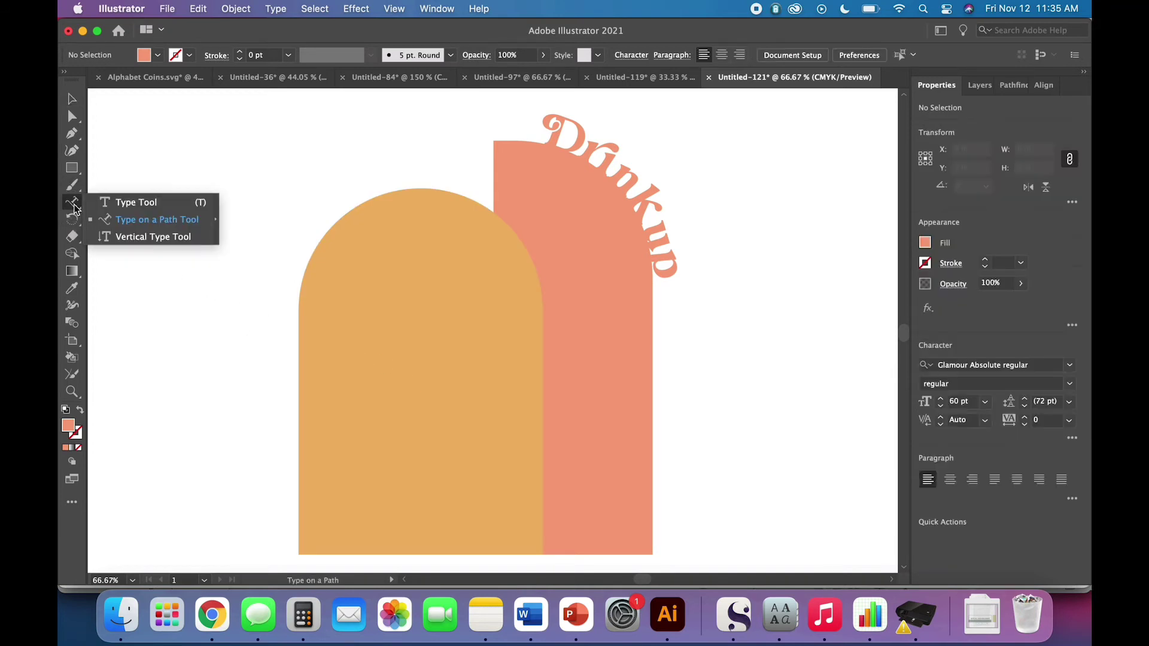
left_click(124, 202)
left_click(215, 352)
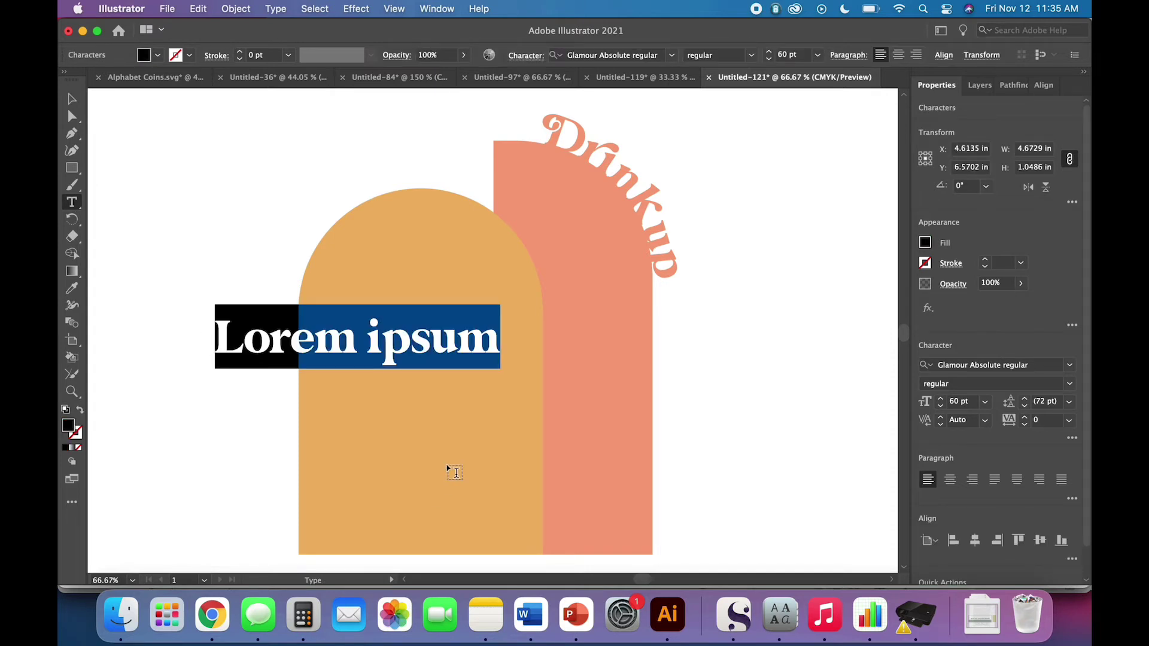
type("Happy")
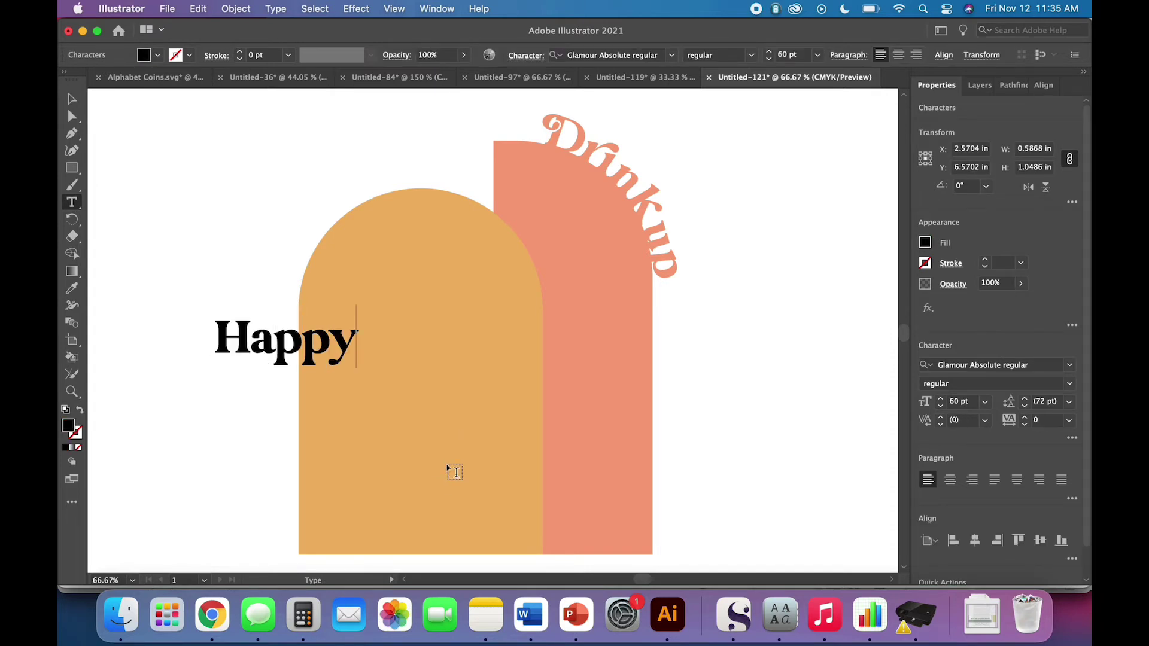
Swap the H for a decorative alternate glyph and move Happy to the upper left
key("Left")
key("Left")
key("Left")
key("BackSpace")
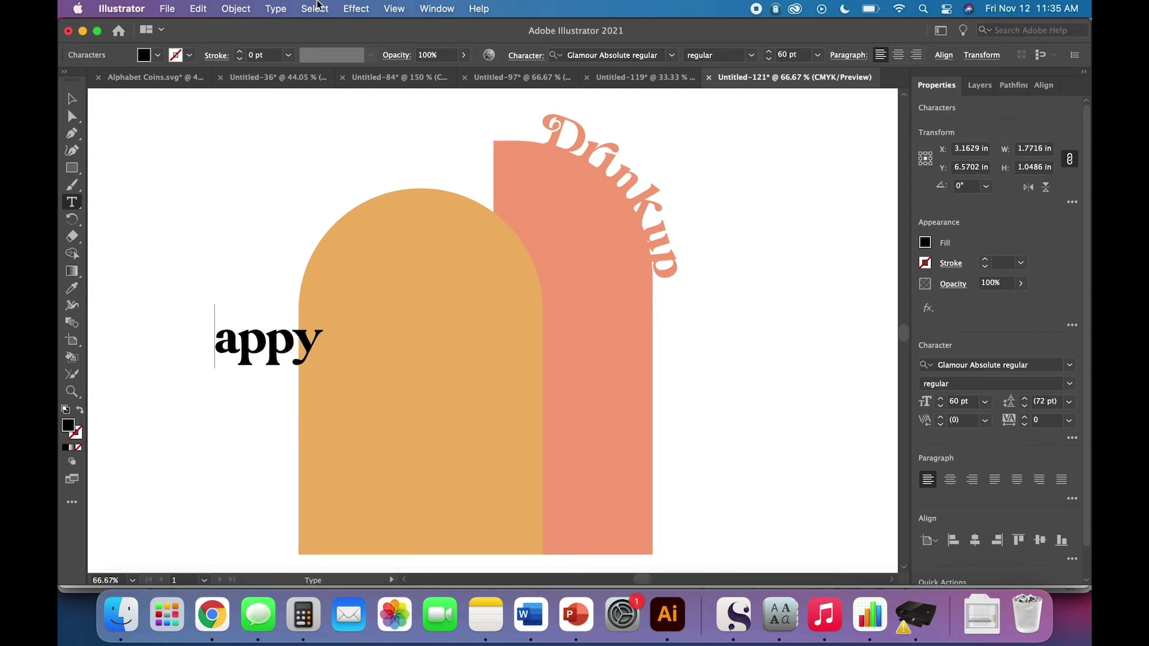
left_click(271, 8)
left_click(295, 102)
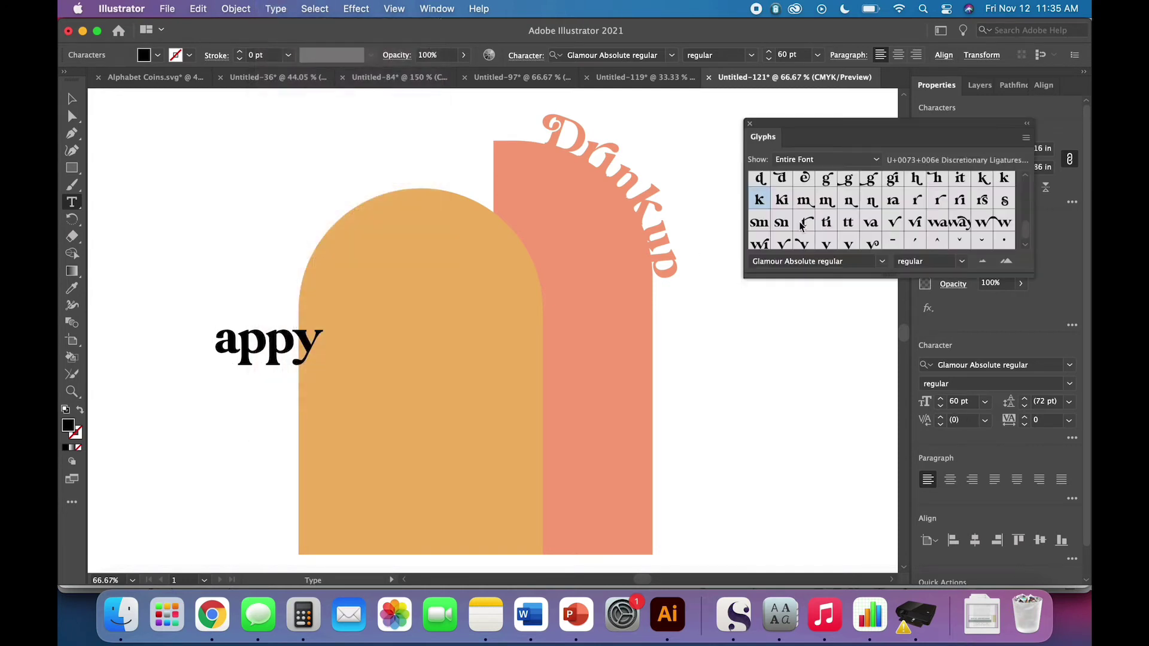
scroll(822, 227, "up", 1)
double_click(896, 201)
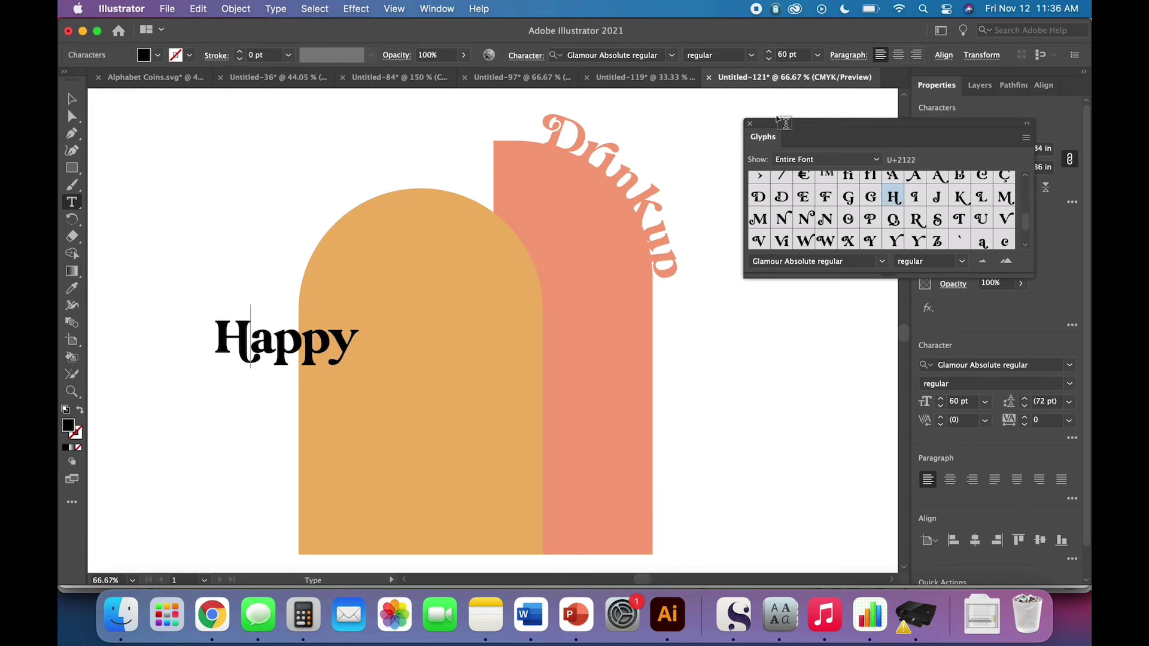
left_click(749, 124)
left_click(72, 99)
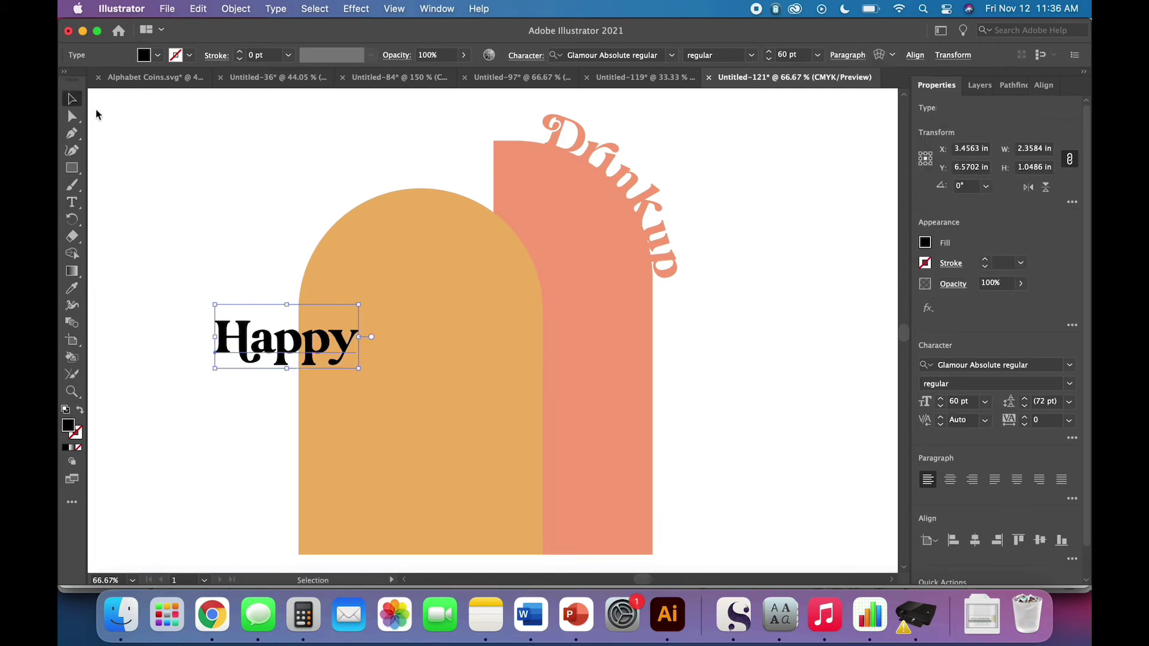
left_click_drag(302, 350, 242, 193)
Type the word Friendsgiving on a new text line below Happy
left_click(184, 284)
key("t")
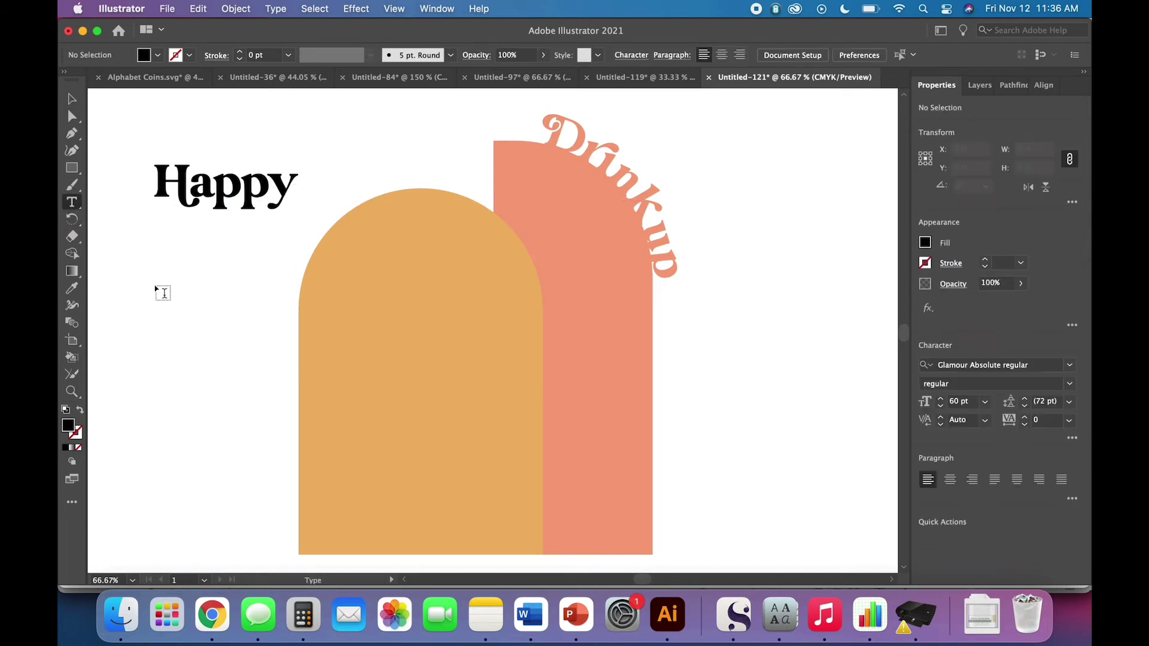
left_click(193, 345)
type("Friendsv")
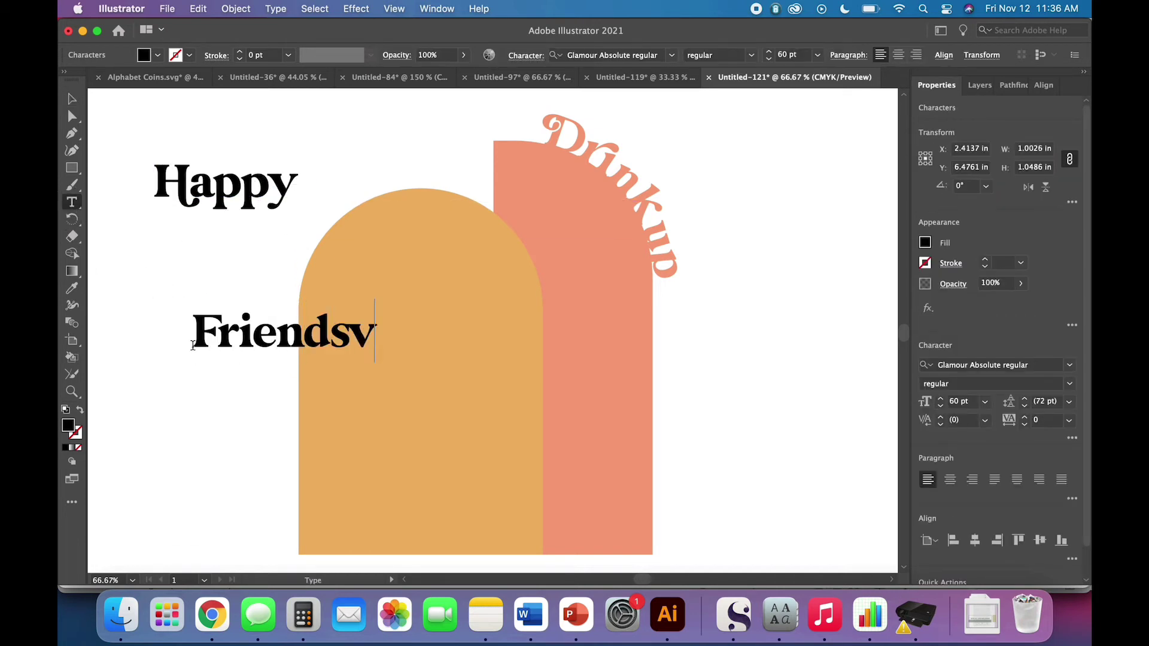
key("BackSpace")
type("giving")
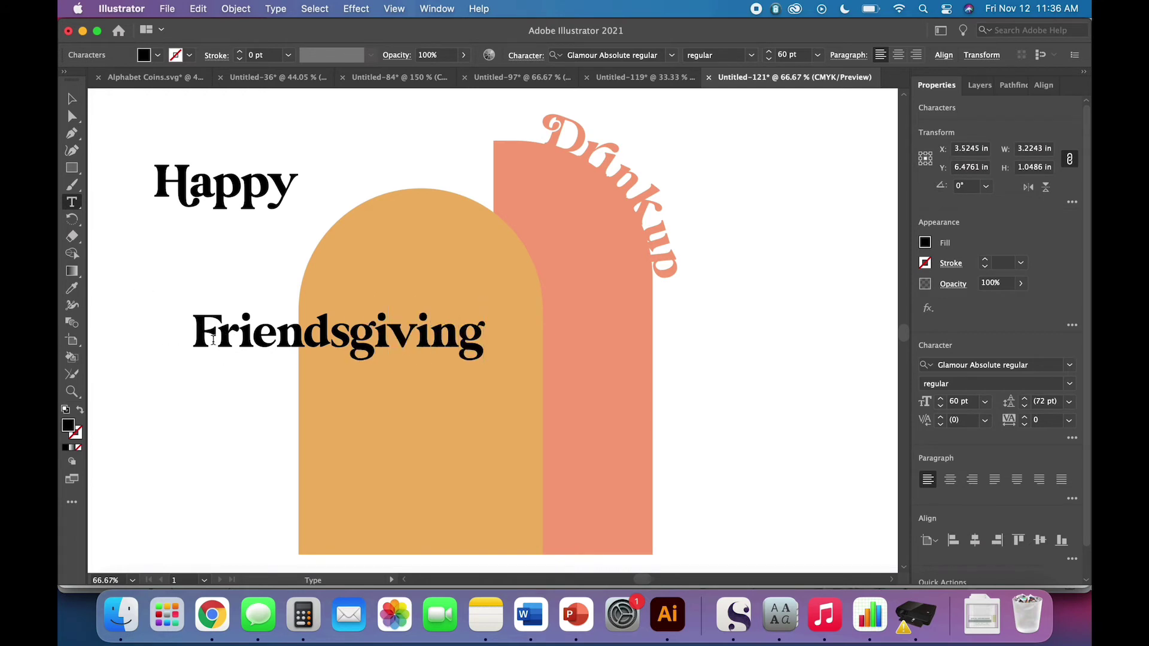
Replace the plain F with a decorative F from the Glyphs panel
left_click(212, 340)
key("BackSpace")
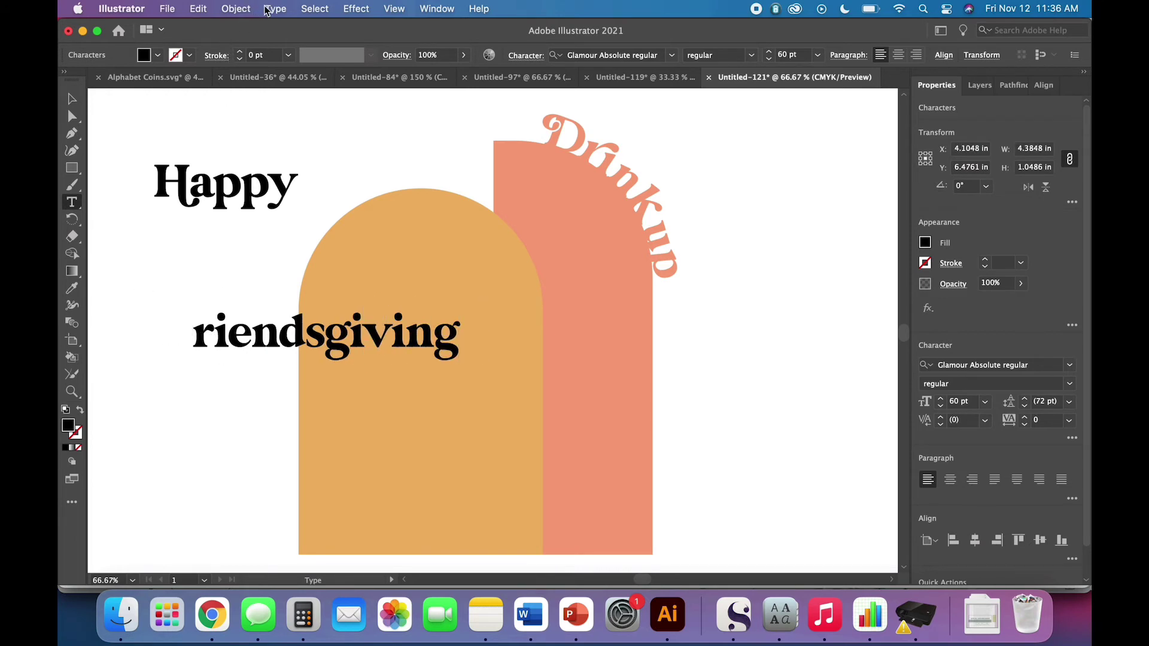
left_click(276, 8)
left_click(289, 100)
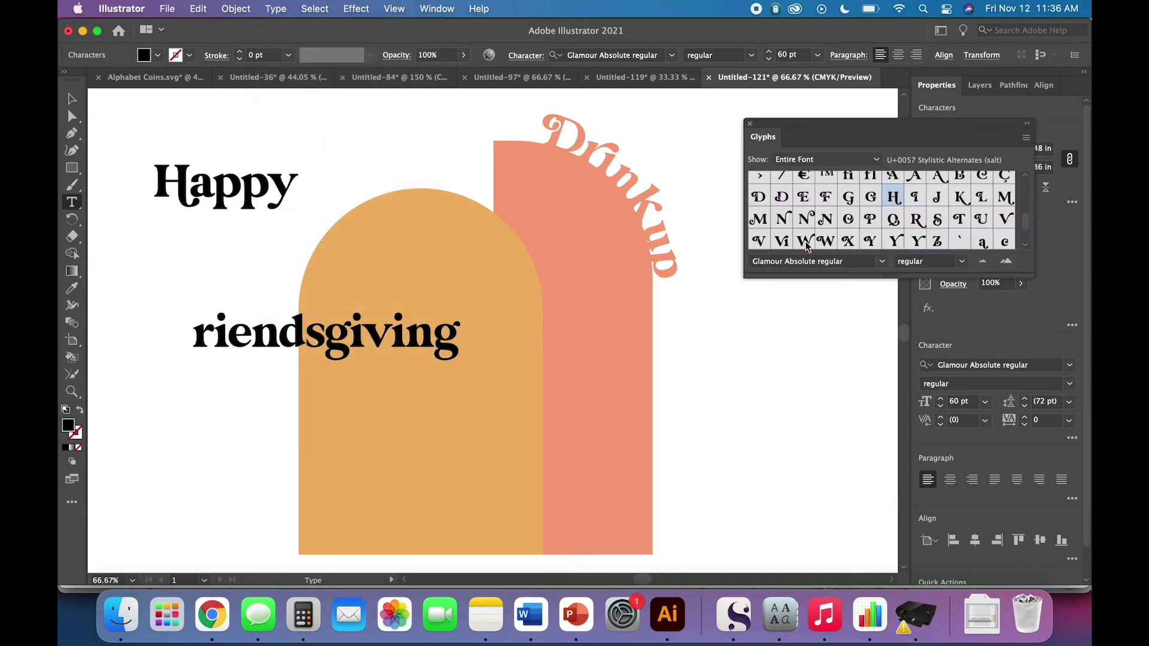
double_click(825, 202)
Swap the ri, gi and vi letter pairs for their ligature glyphs
key("Right")
key("Right")
key("BackSpace")
key("BackSpace")
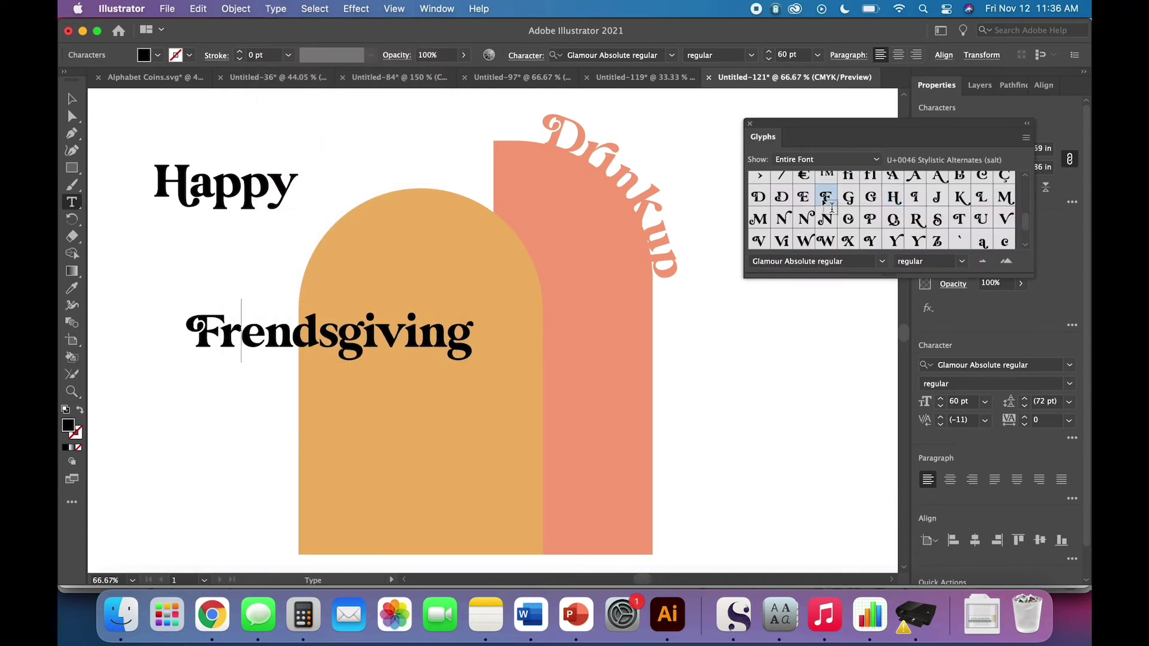
scroll(916, 223, "down", 2)
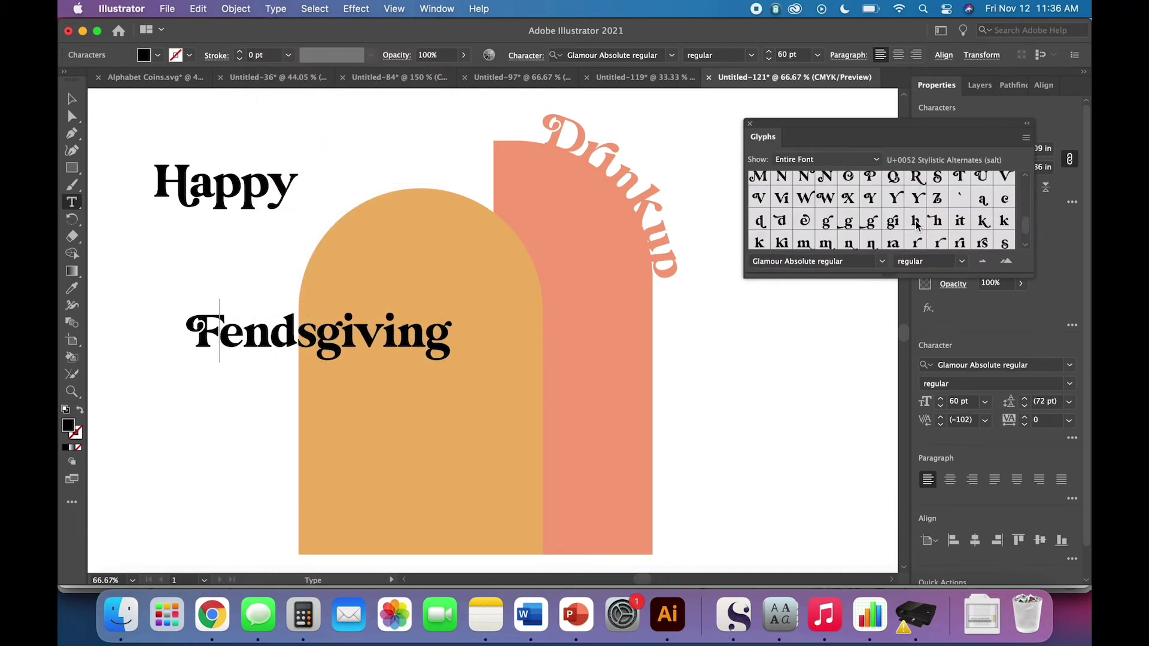
scroll(916, 223, "down", 1)
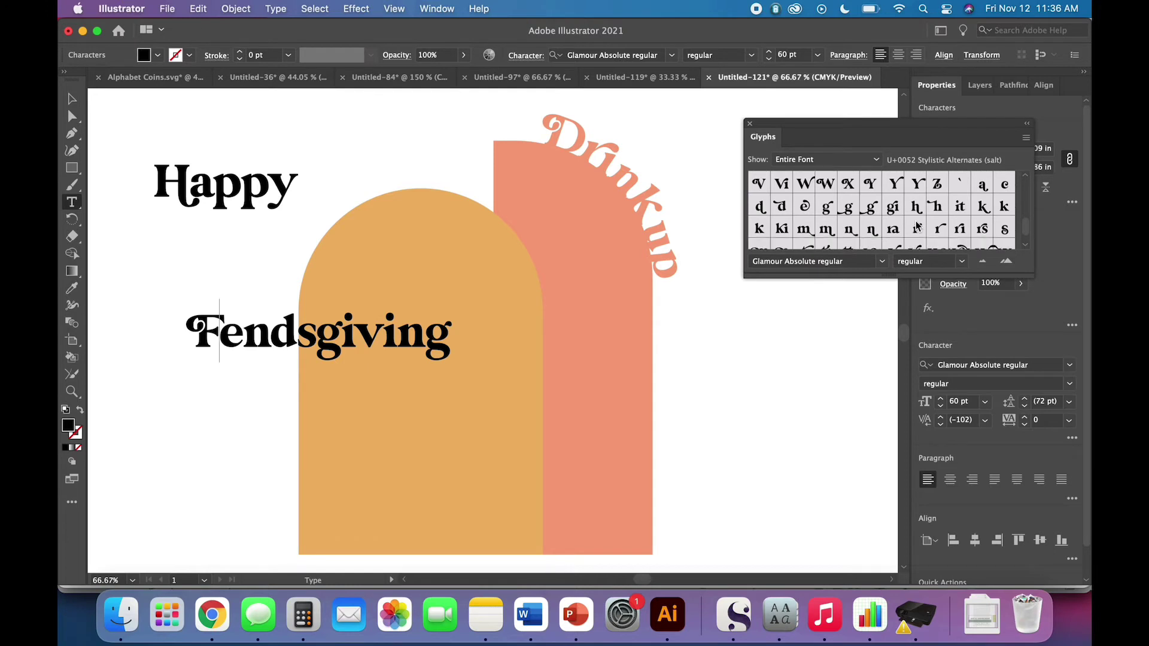
double_click(959, 232)
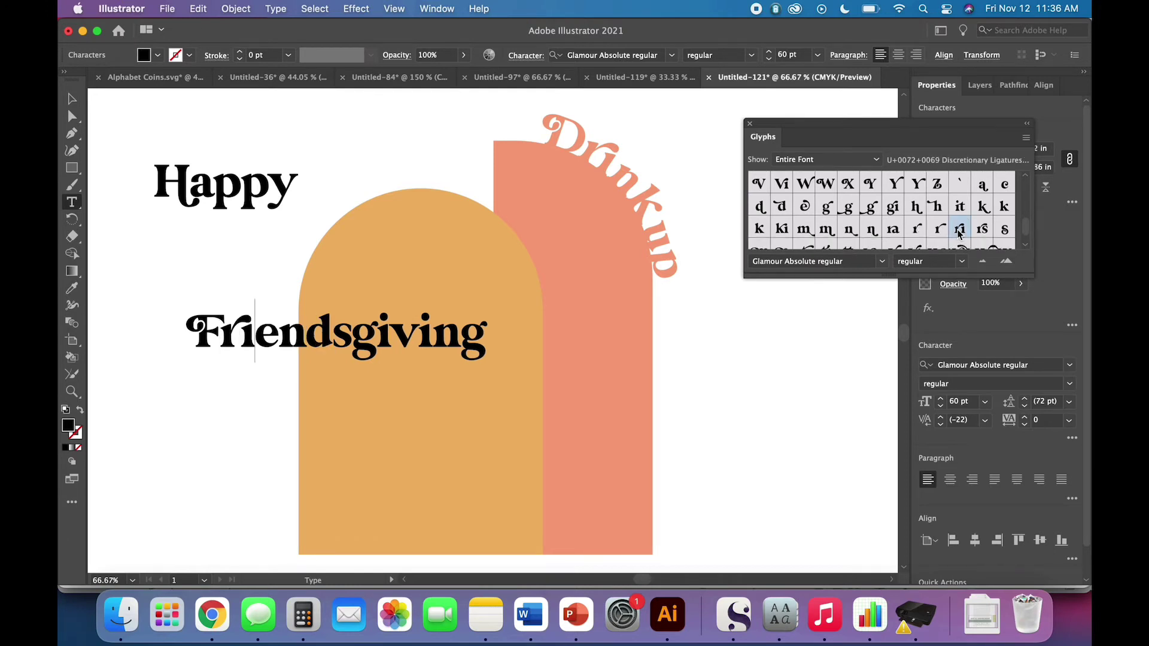
key("Right")
key("Right")
key("Right")
key("Right")
key("Right")
key("Right")
key("BackSpace")
key("BackSpace")
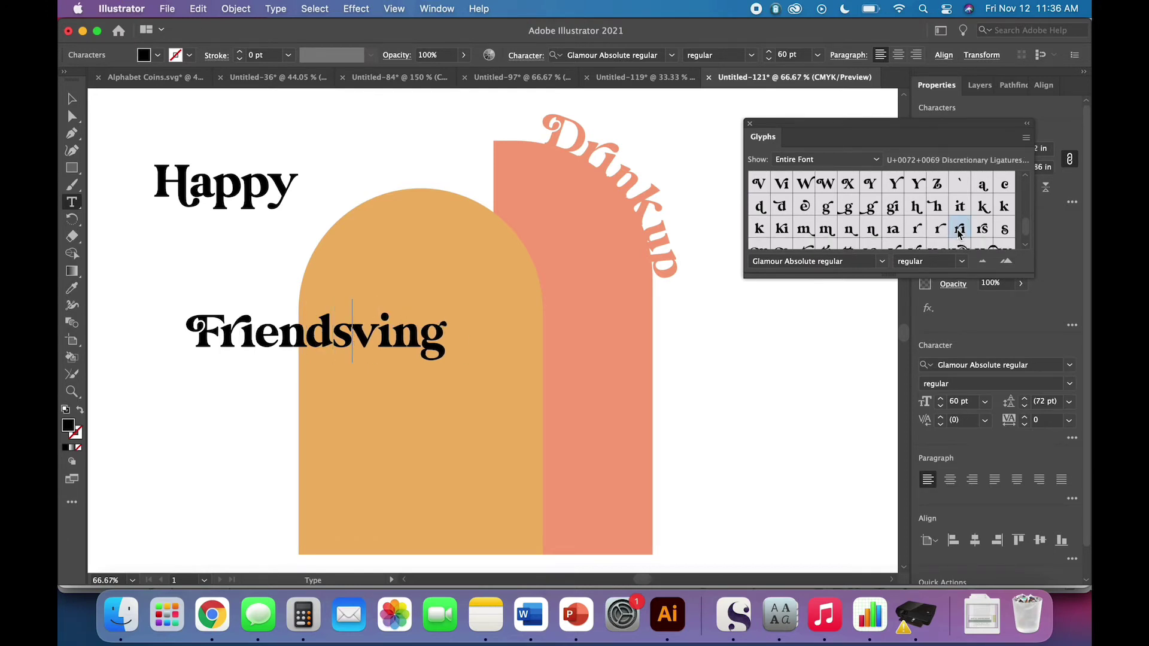
double_click(891, 208)
key("Right")
key("Right")
key("BackSpace")
key("BackSpace")
scroll(900, 213, "down", 1)
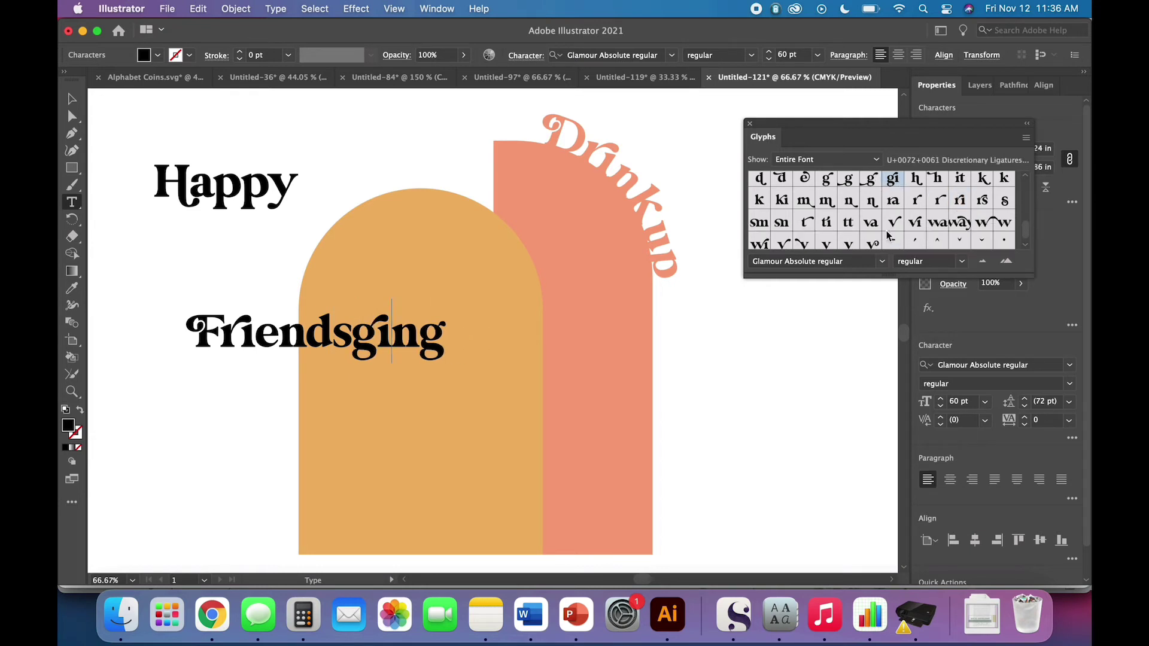
double_click(915, 223)
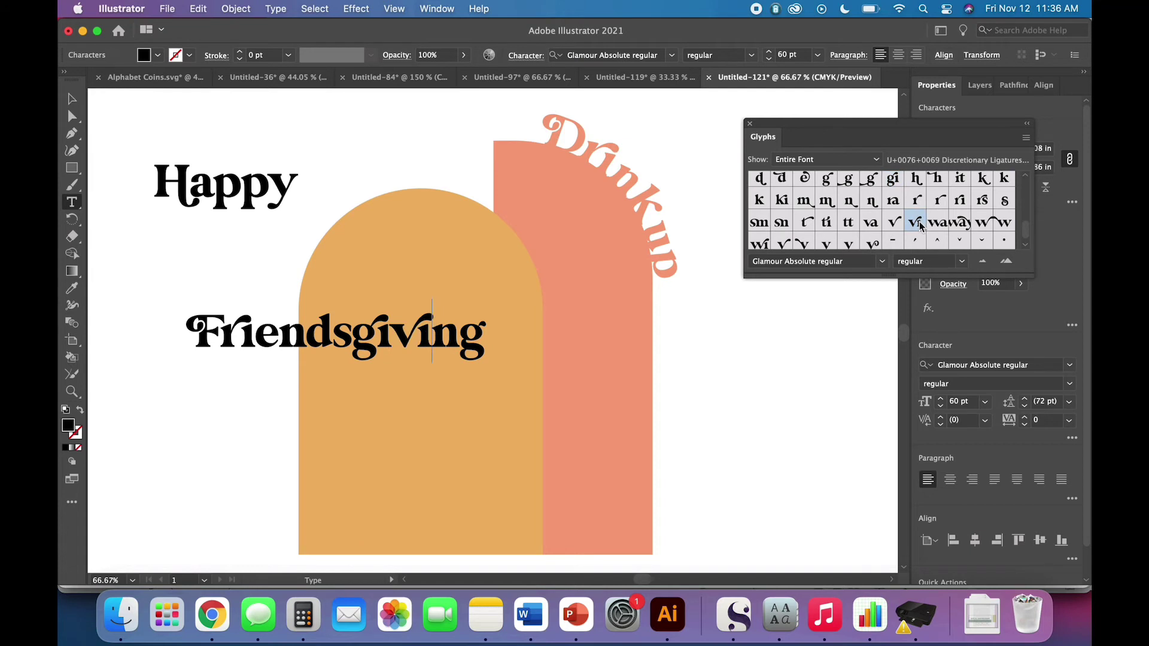
Replace the n and the final g with swash glyphs and finish the text
key("Left")
key("Left")
key("Left")
key("Left")
key("Left")
key("Left")
key("BackSpace")
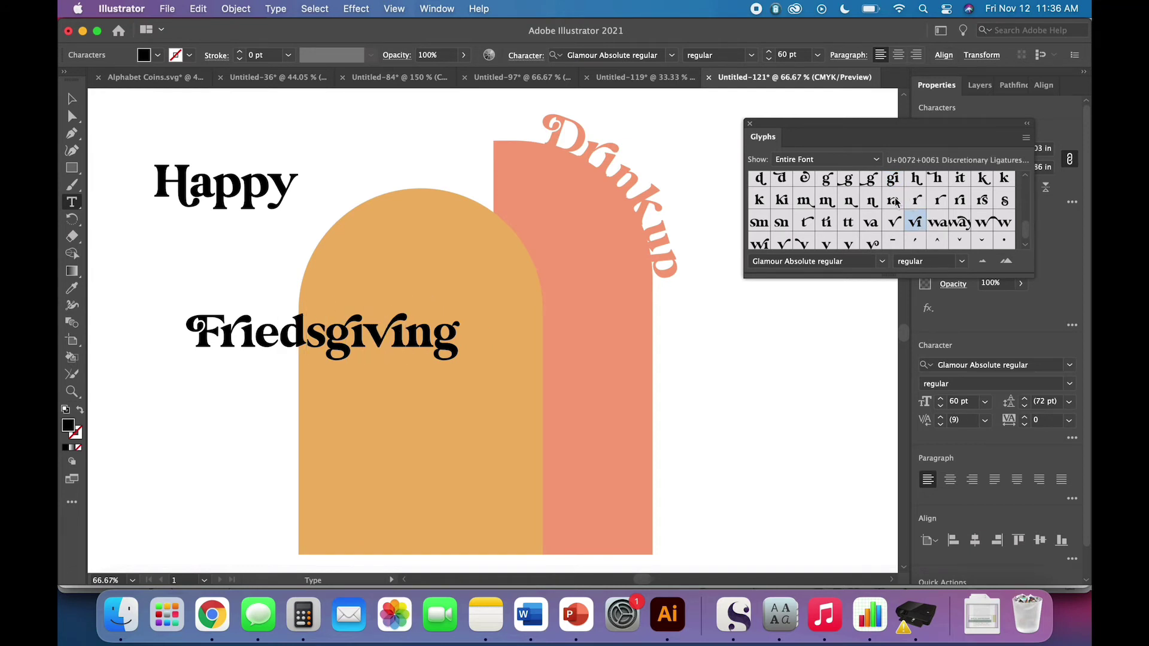
double_click(872, 202)
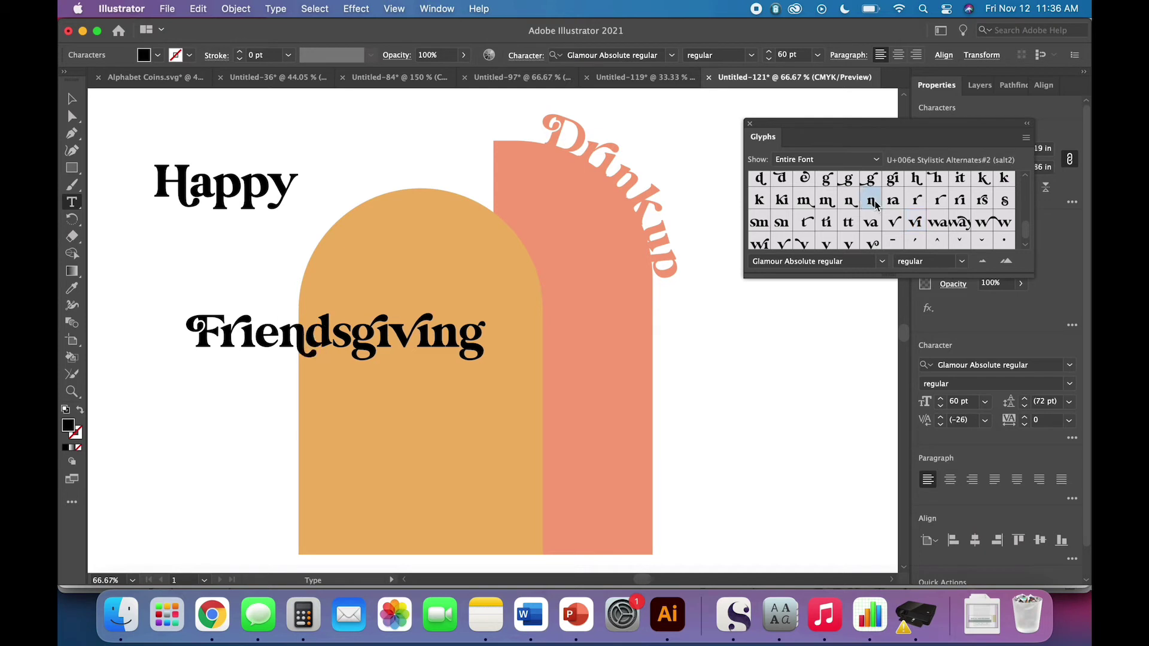
key("Right")
key("Right")
key("Right")
key("Right")
key("Right")
key("Right")
key("BackSpace")
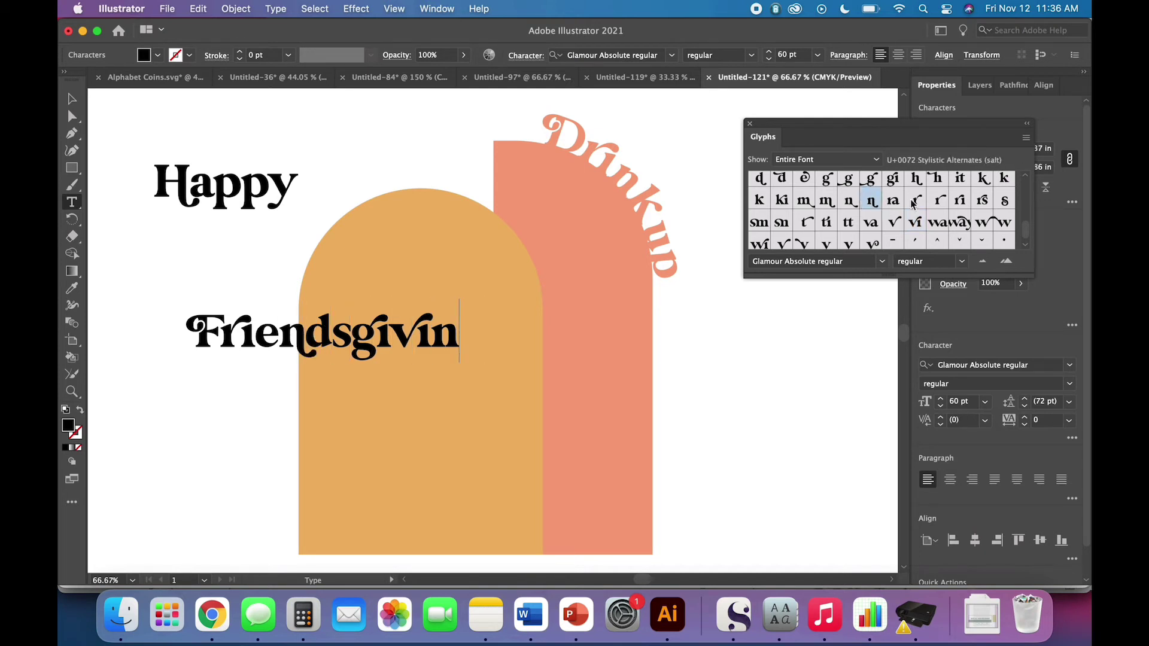
double_click(872, 179)
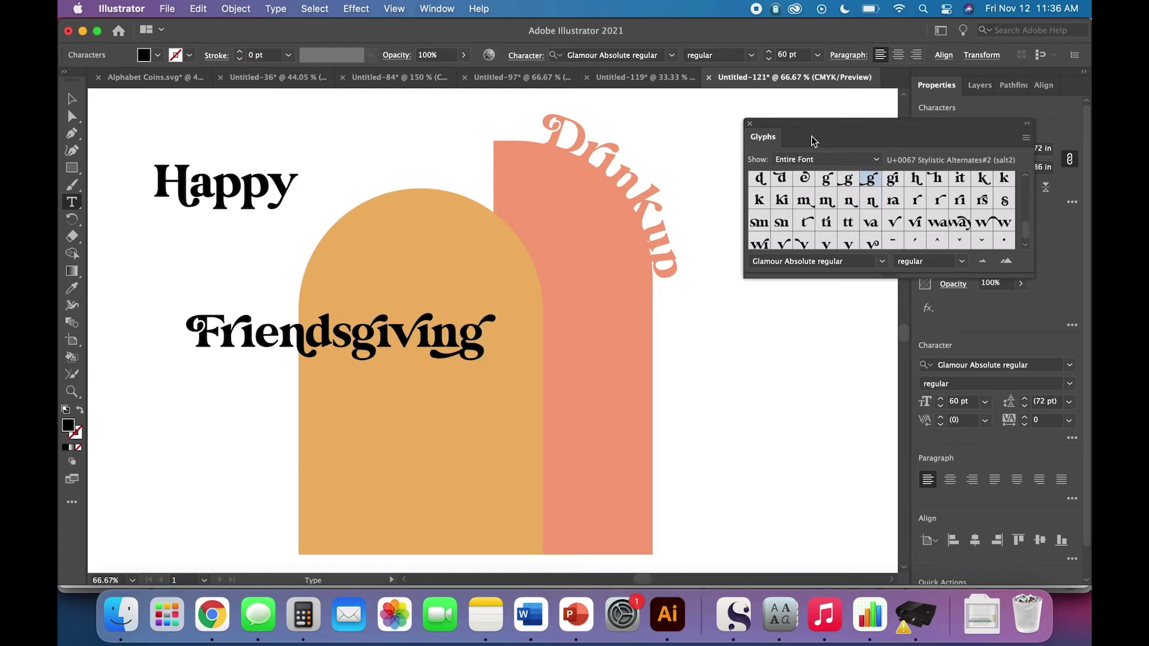
left_click(750, 123)
left_click(72, 99)
left_click(146, 306)
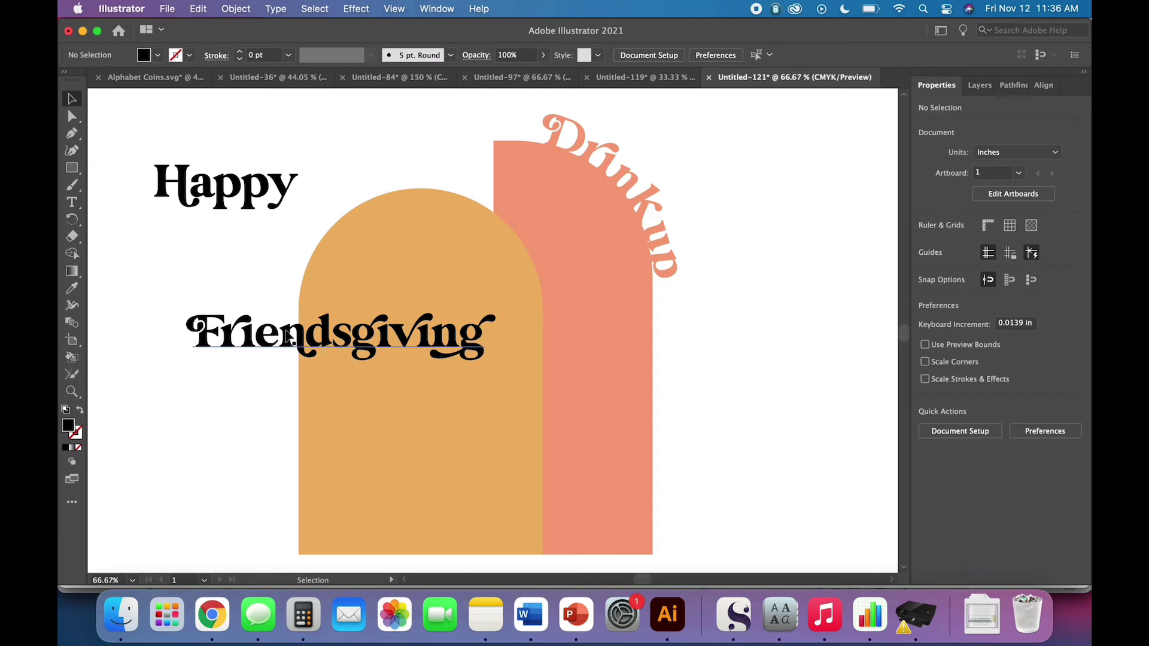
Convert the Happy and Friendsgiving texts to outlines
left_click(246, 183)
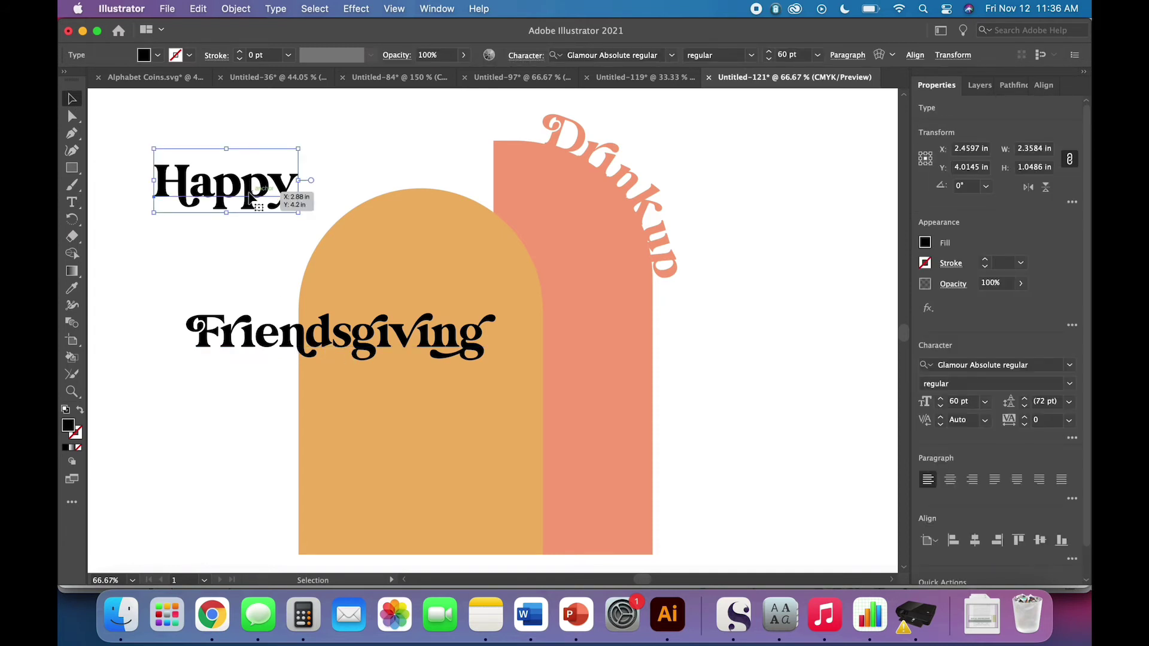
right_click(249, 195)
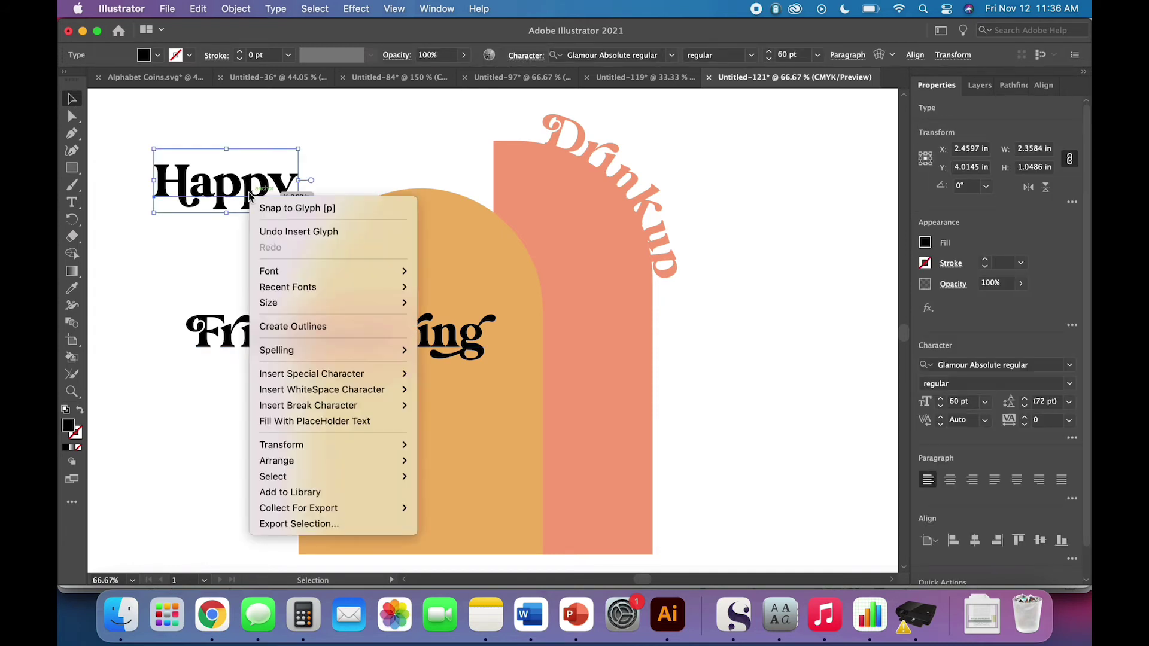
left_click(289, 328)
left_click(240, 272)
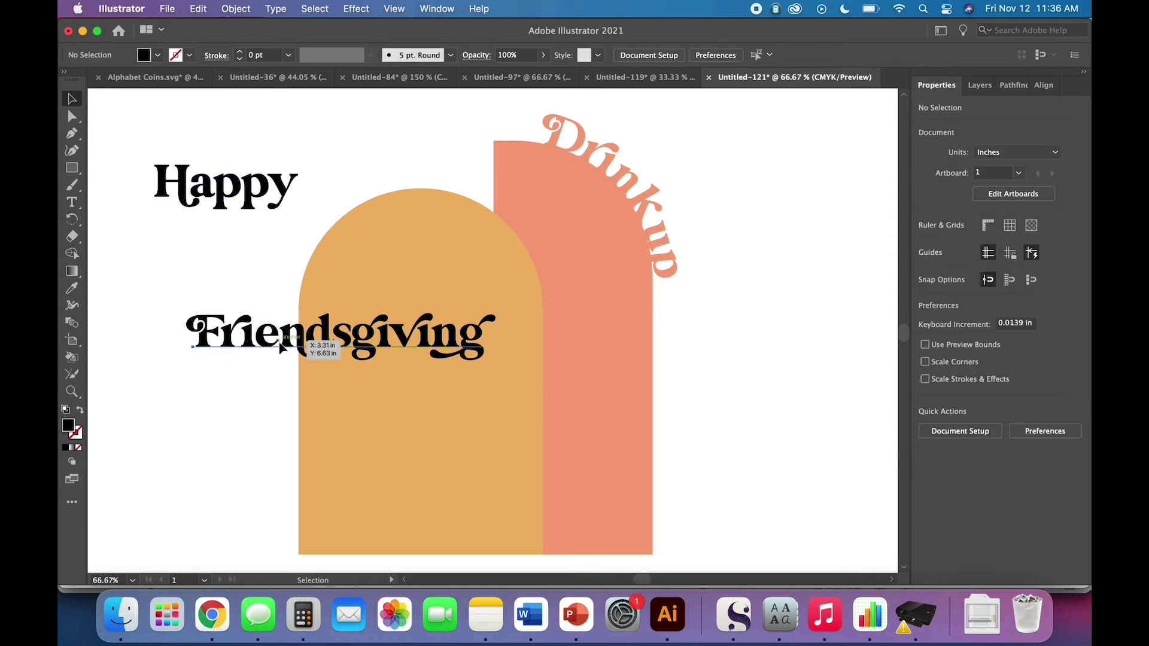
left_click(282, 347)
right_click(281, 347)
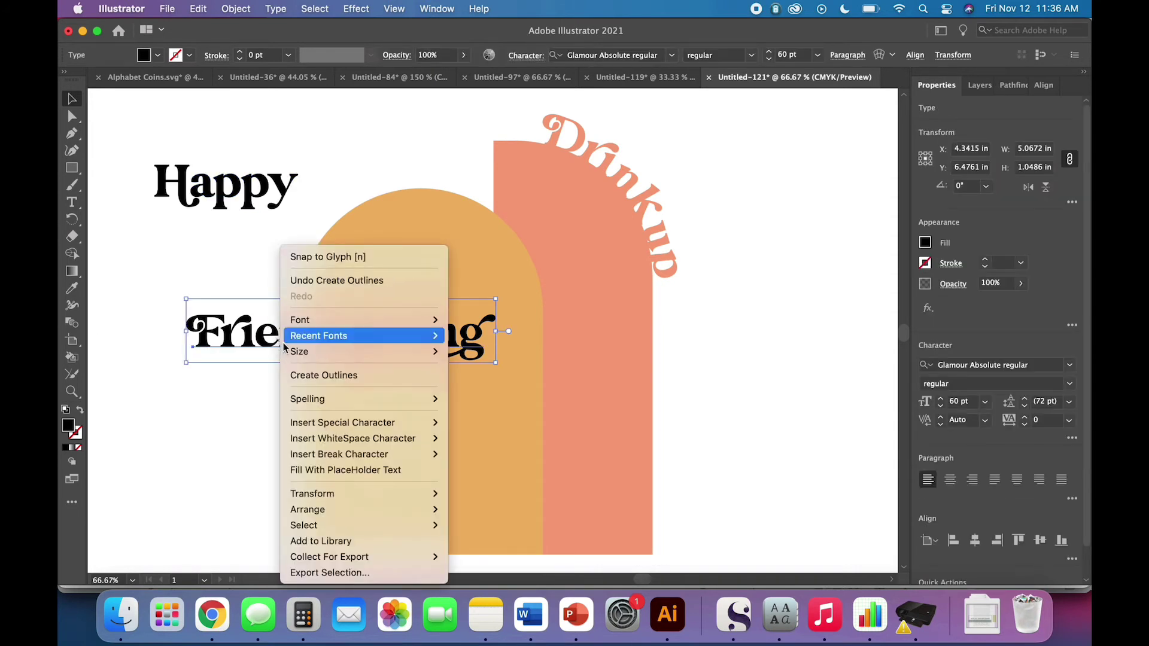
left_click(317, 374)
left_click(232, 246)
Move Happy above Friendsgiving, centre them horizontally and nudge Happy down slightly
left_click_drag(242, 212, 355, 305)
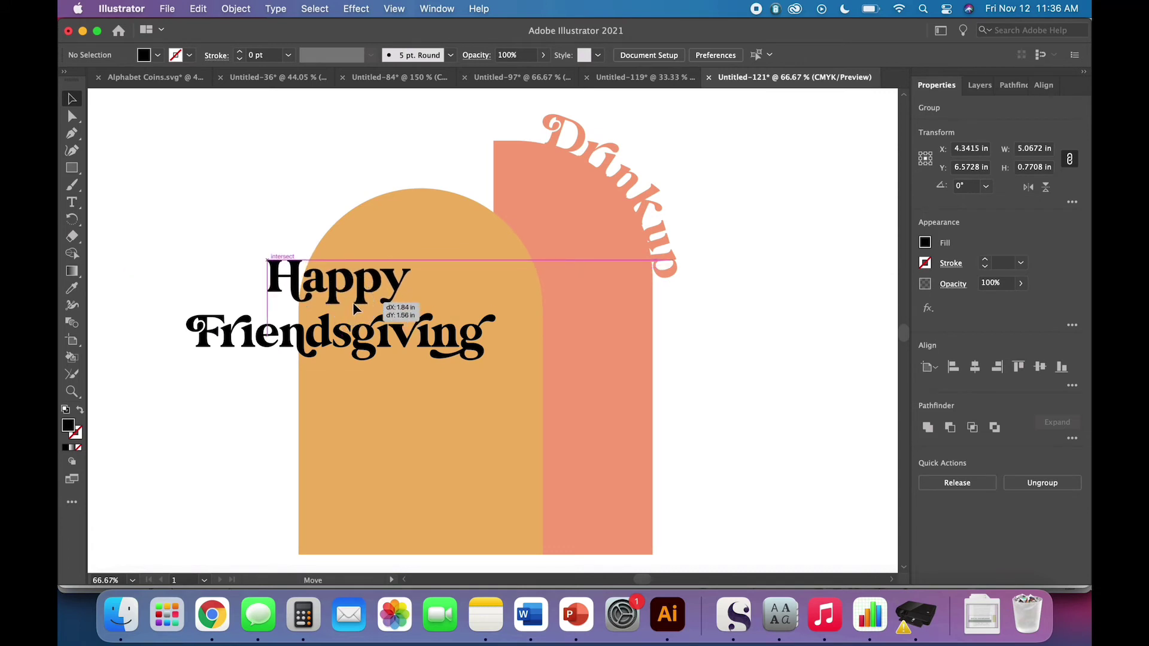
left_click(344, 350, "shift")
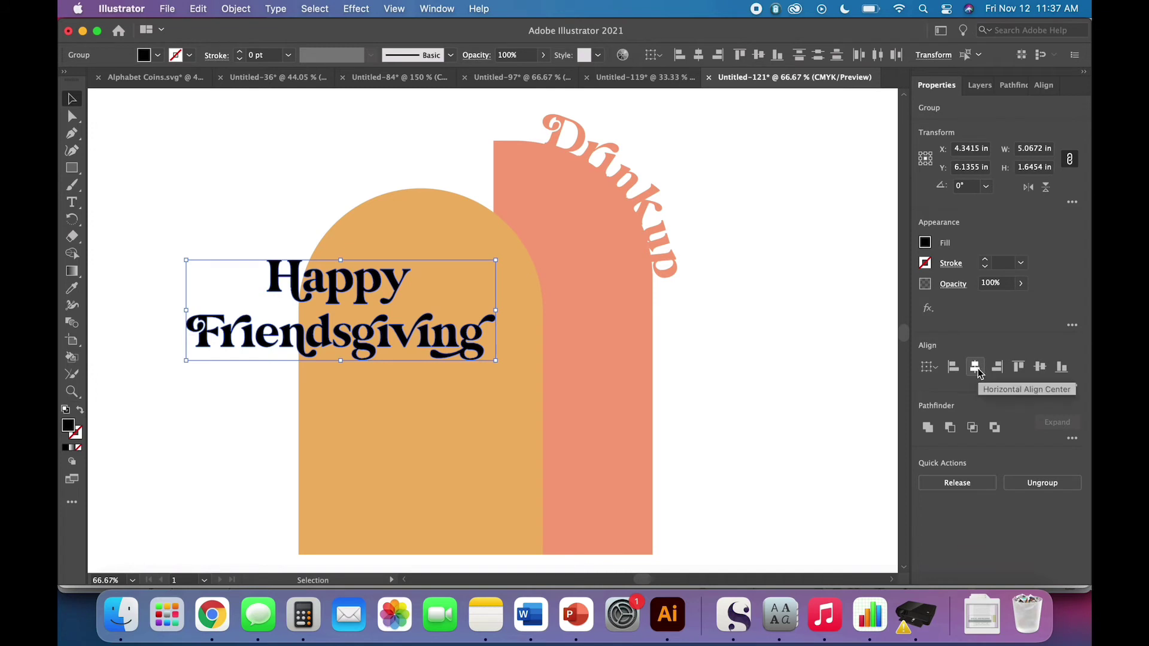
left_click(975, 371)
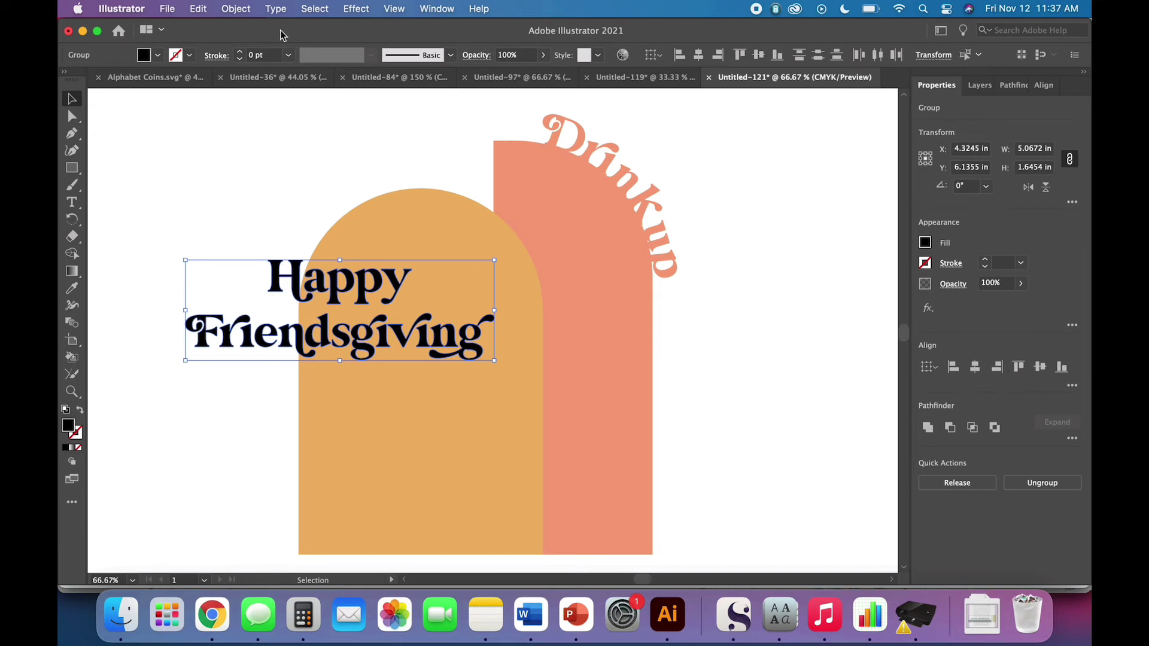
left_click(246, 11)
mouse_move(278, 62)
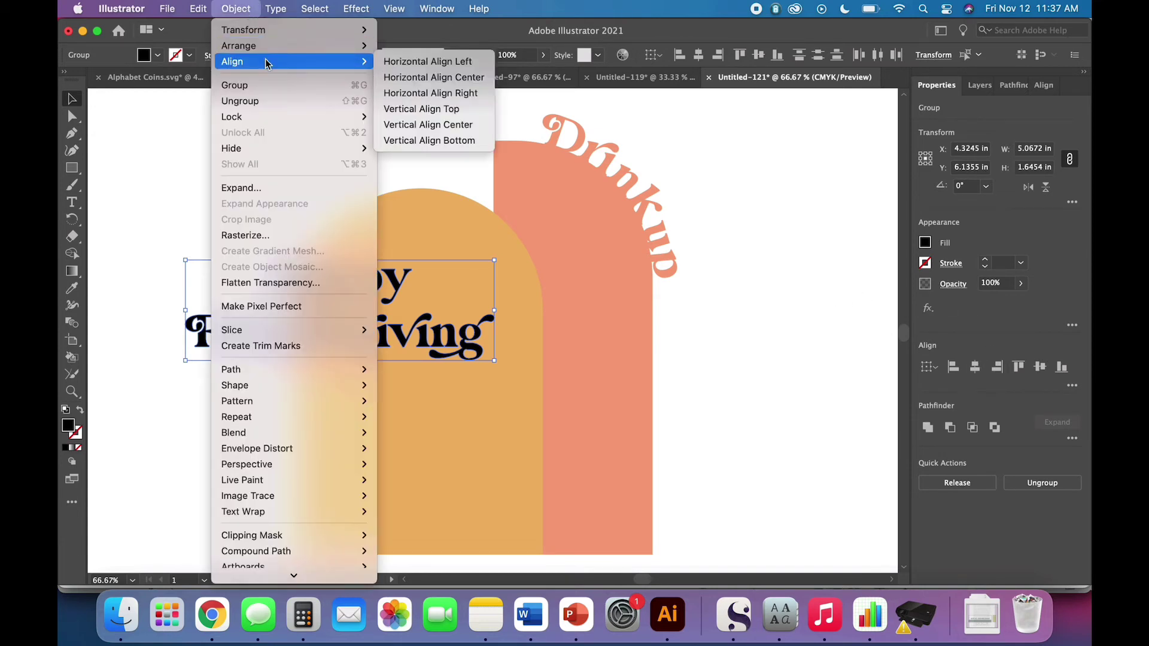
left_click(435, 77)
left_click(158, 360)
left_click(333, 304)
key("Down")
key("Down")
key("Down")
key("Down")
key("Down")
Group Happy and Friendsgiving and scale the group down proportionally
left_click(235, 254)
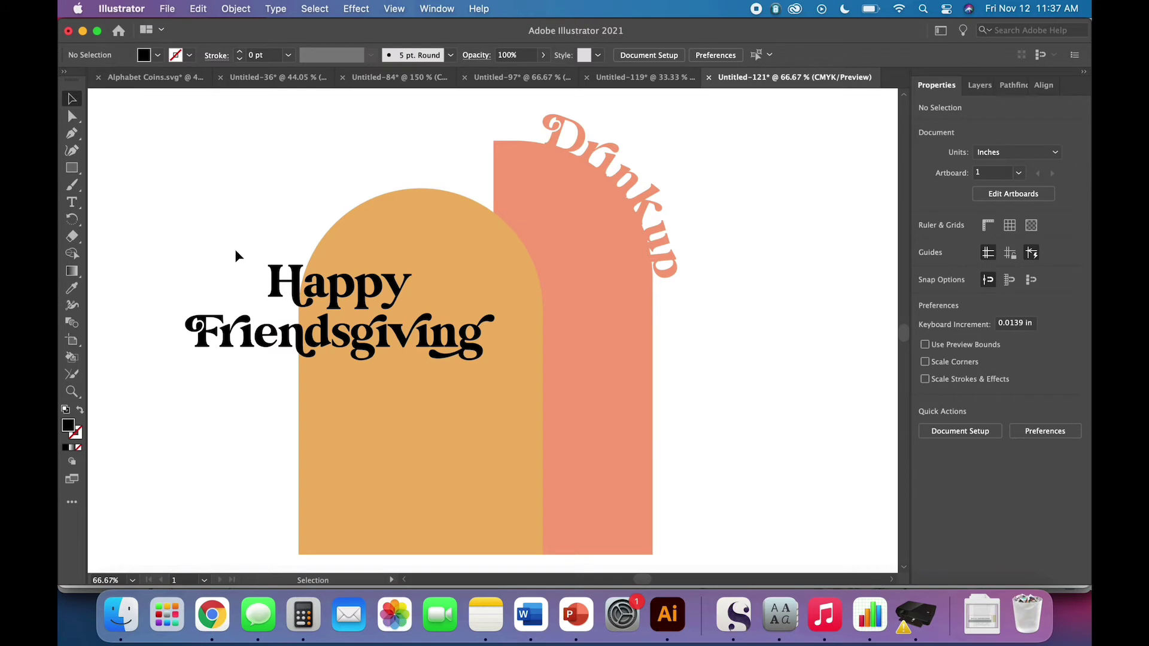
left_click(280, 295)
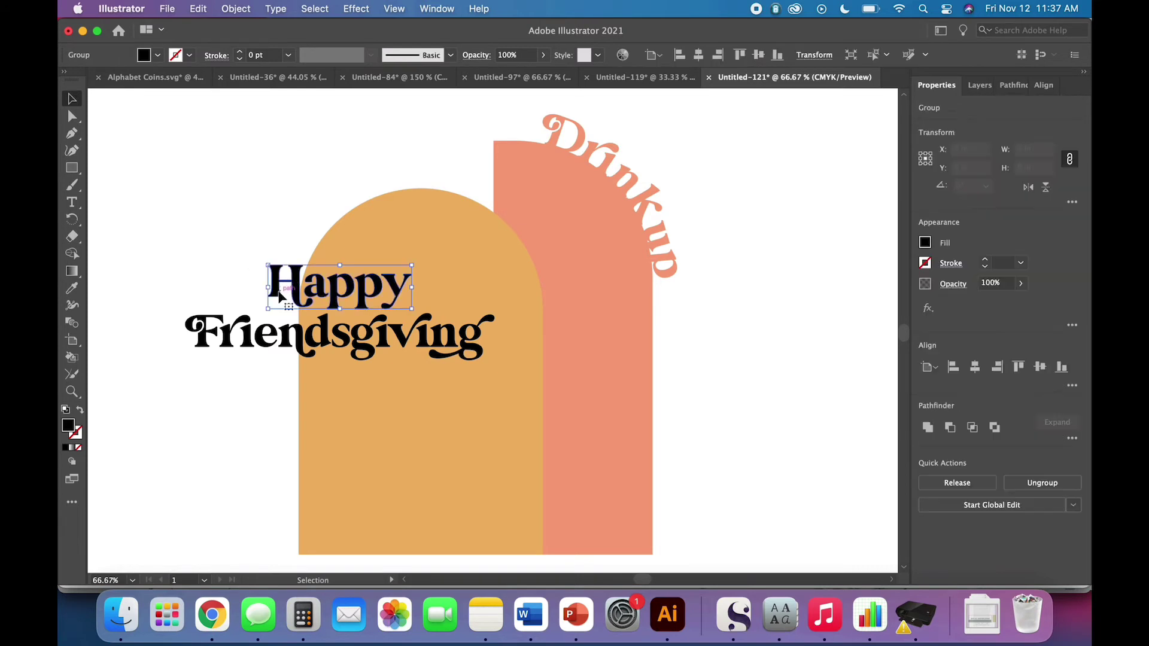
left_click(270, 345, "shift")
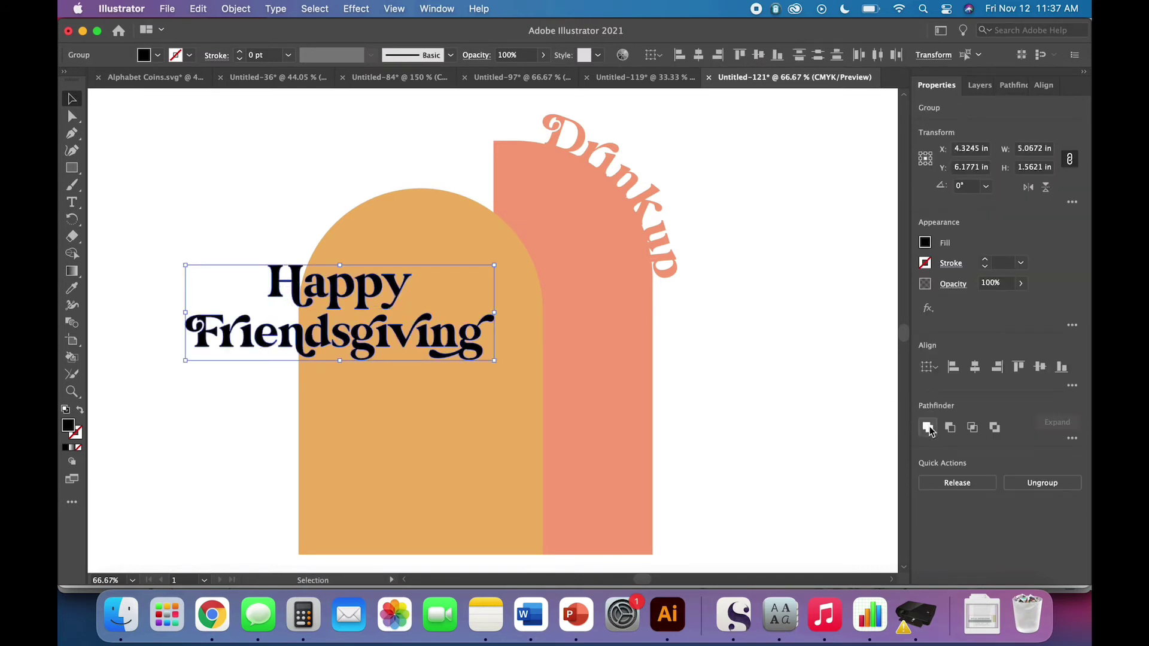
key("super+g")
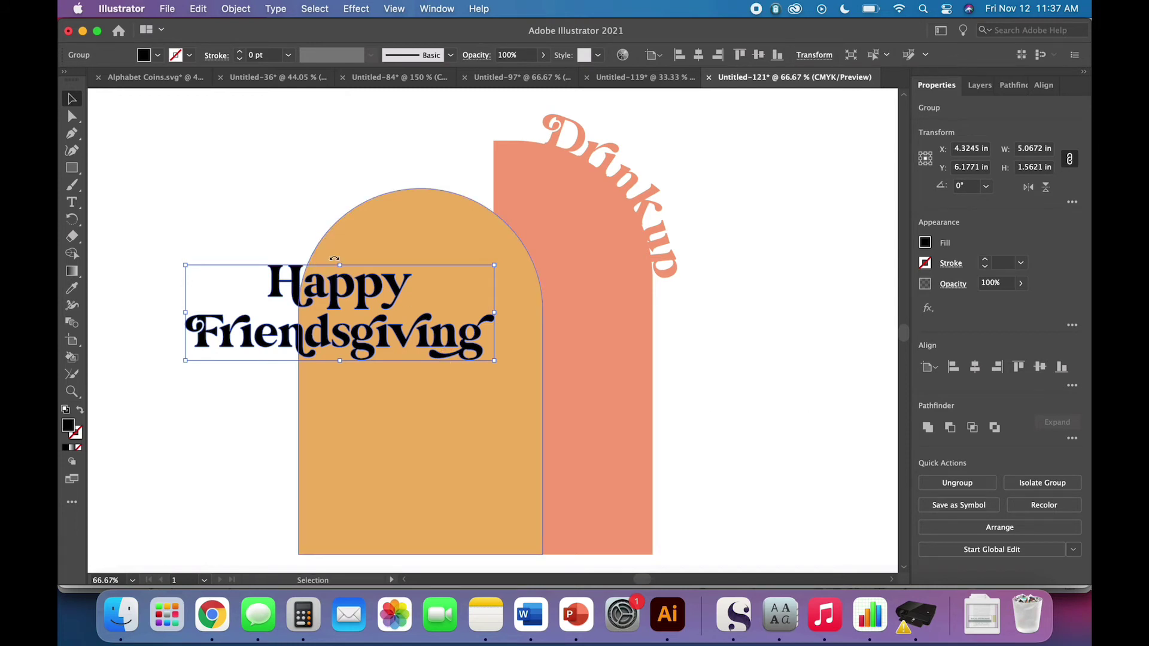
left_click_drag(340, 360, 435, 298)
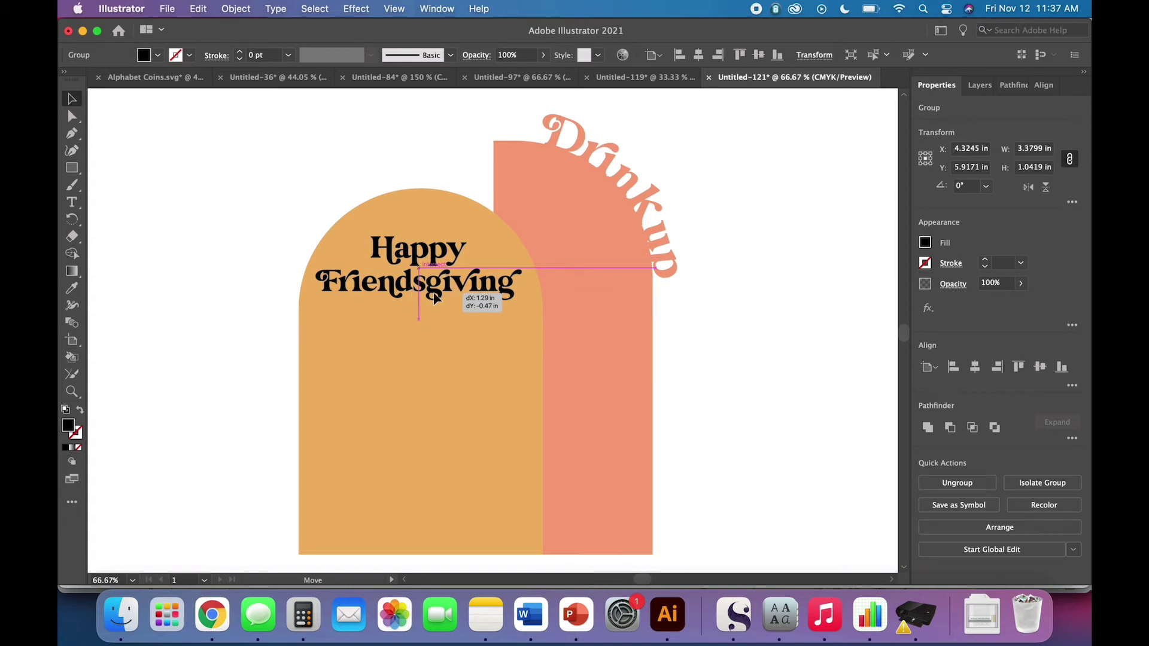
Move the title group down into the lower half of the orange arch
left_click(252, 414)
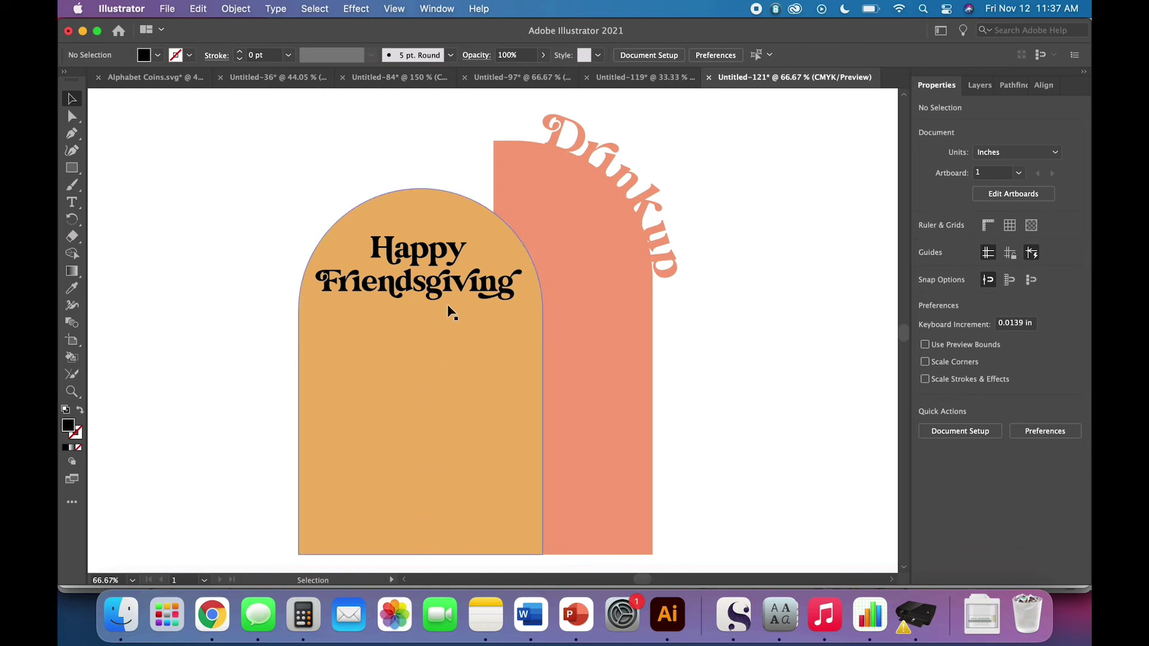
left_click_drag(440, 299, 440, 413)
left_click(268, 441)
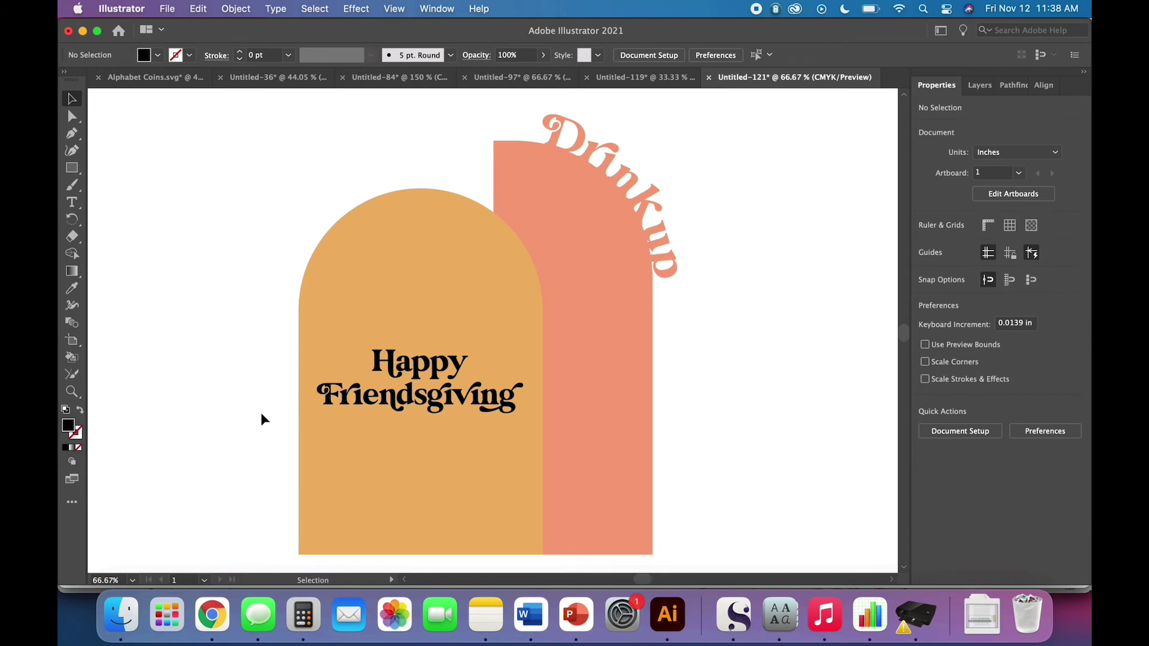
left_click_drag(260, 383, 341, 419)
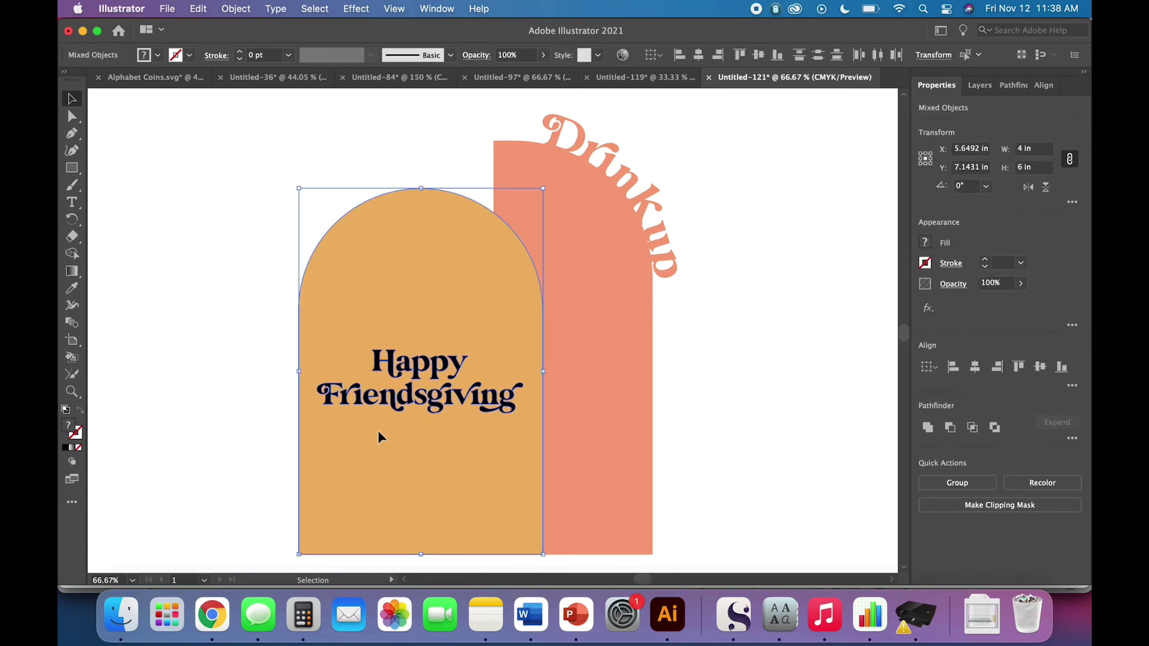
Centre the title horizontally on the arch and nudge both slightly right
left_click(975, 369)
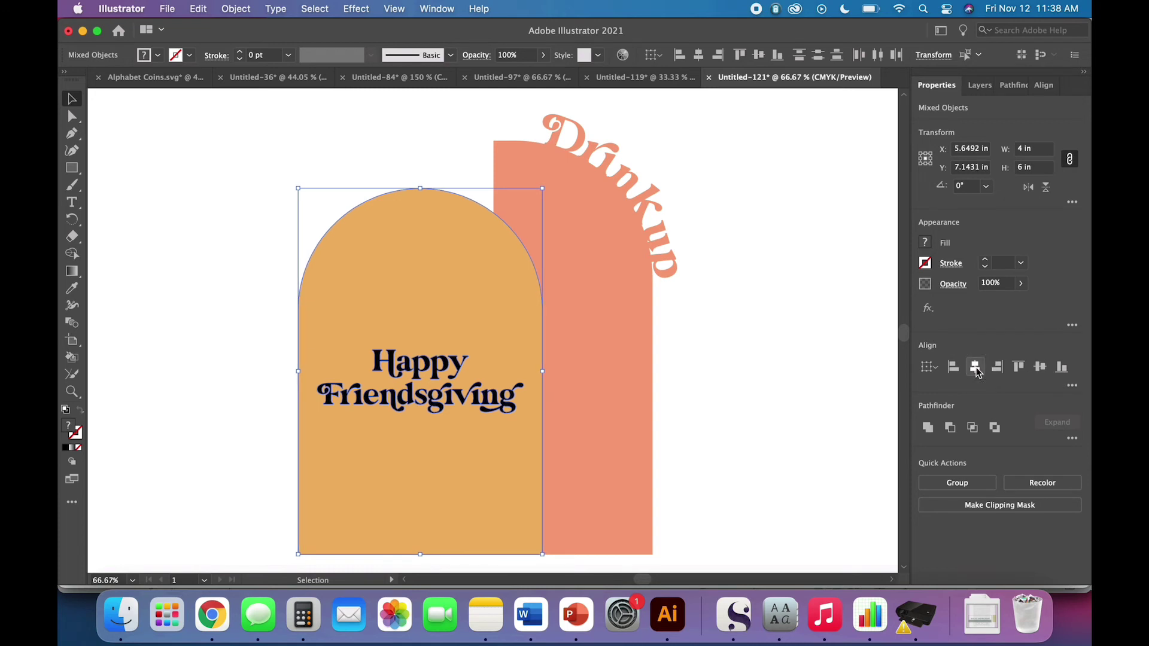
left_click(852, 417)
key("Right")
key("Right")
key("Right")
key("Right")
left_click(241, 431)
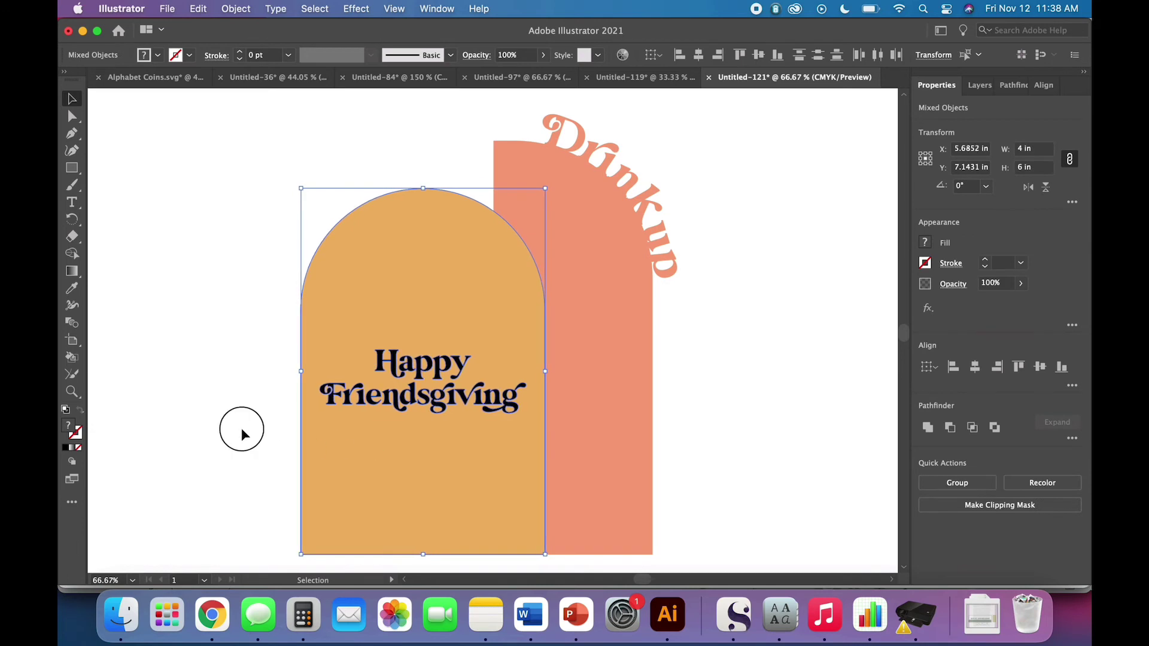
Fill the Happy Friendsgiving group with pale peach F7D9B2
left_click(347, 404)
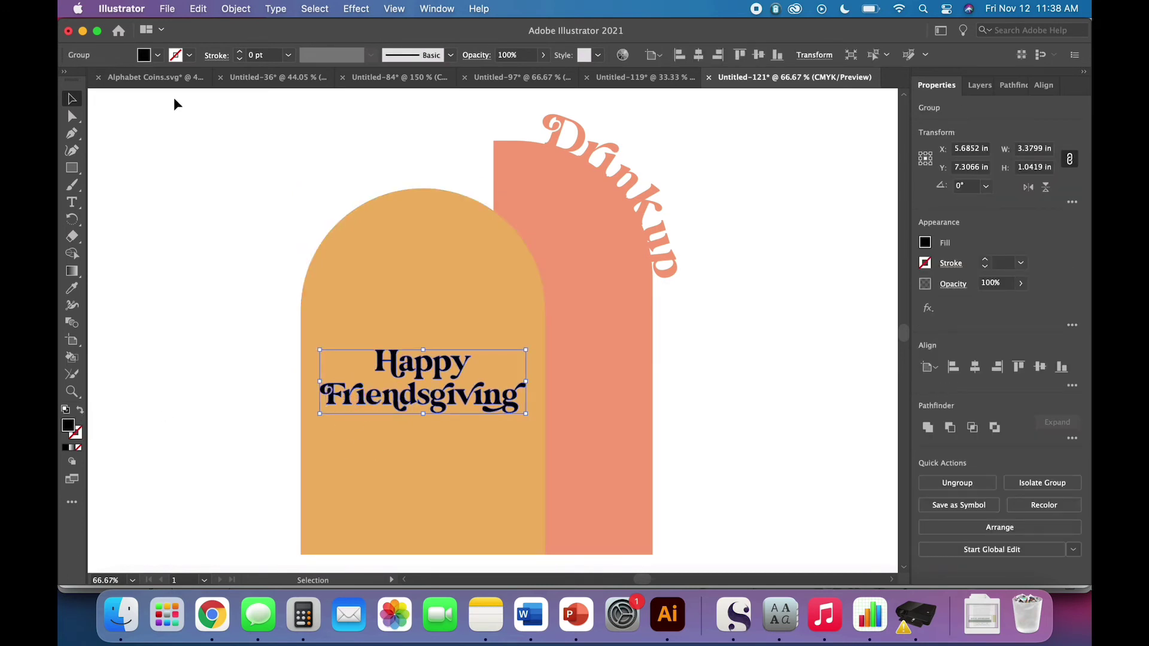
left_click(157, 55)
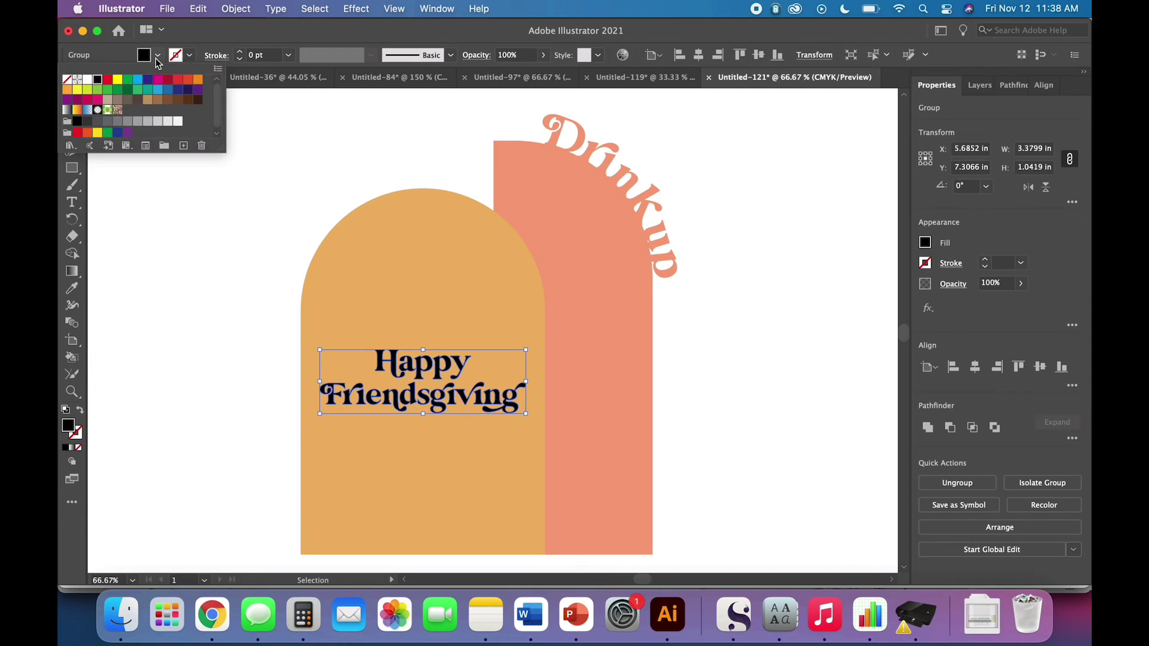
double_click(67, 89)
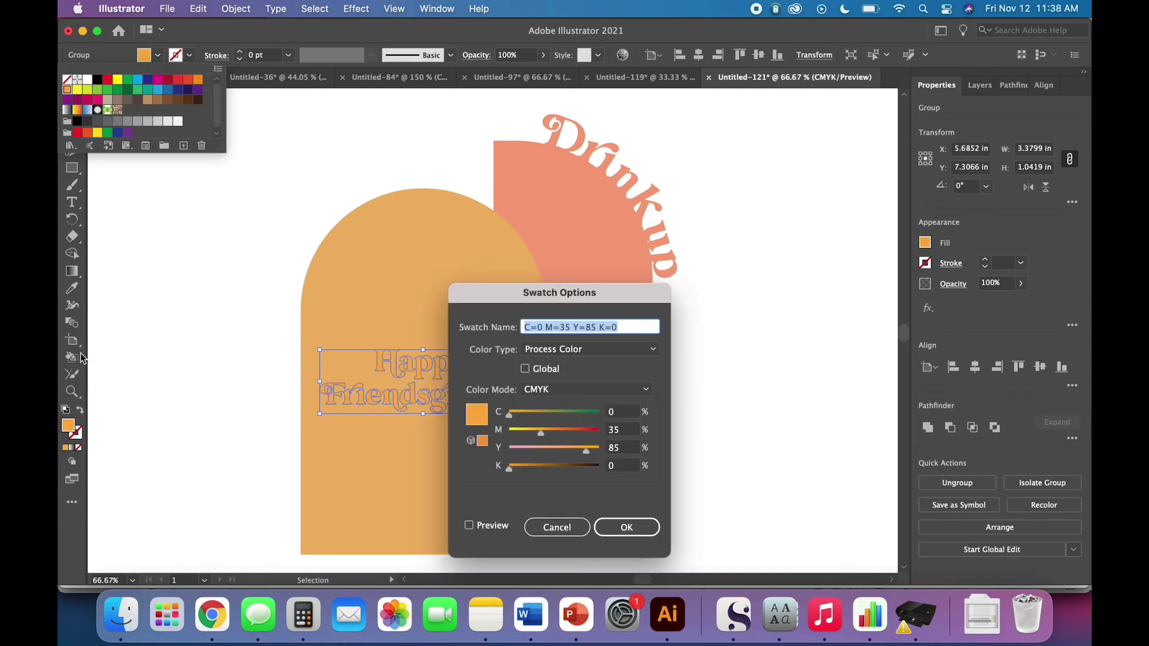
left_click(559, 535)
left_click(70, 429)
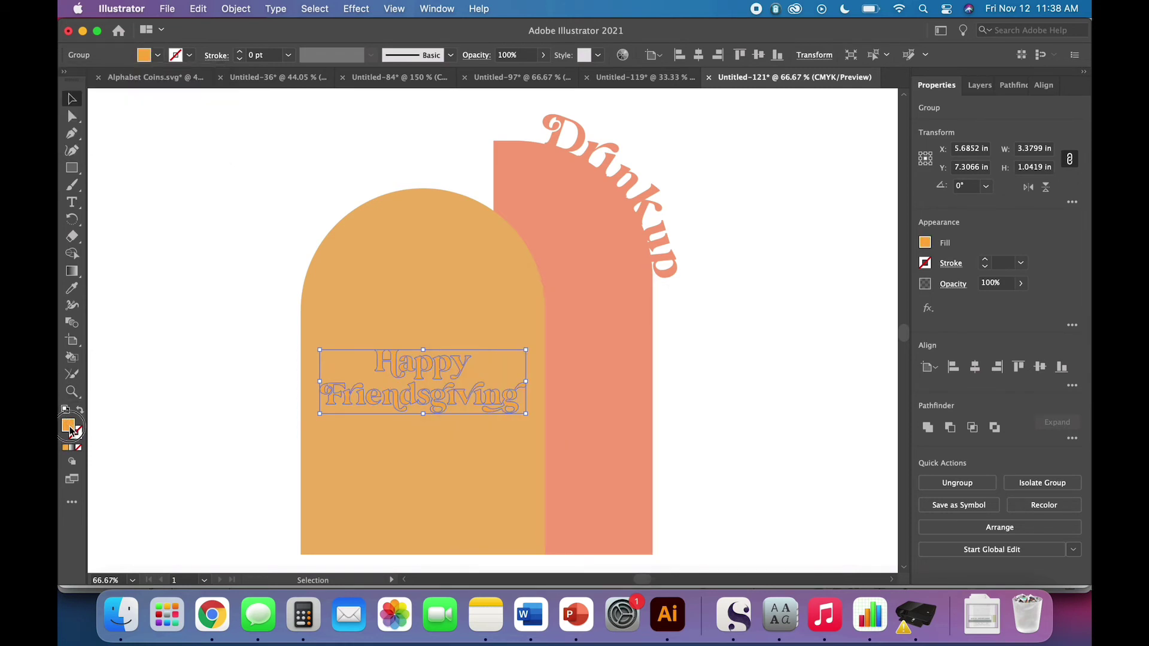
double_click(68, 426)
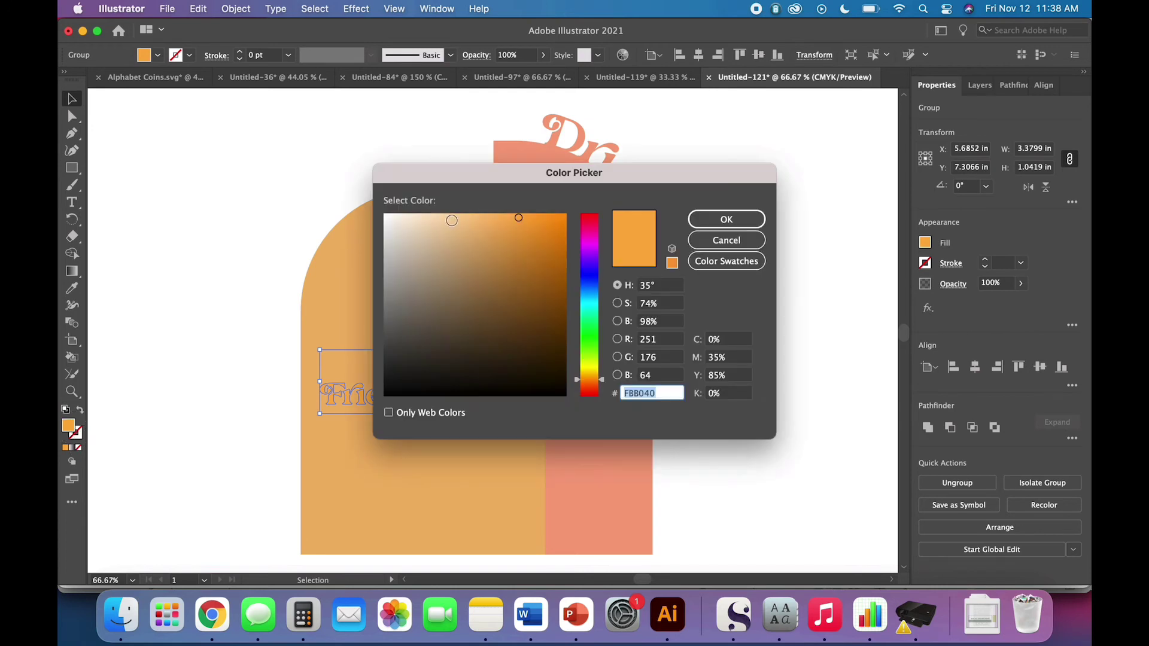
mouse_move(447, 219)
left_mouse_down()
mouse_move(425, 226)
mouse_move(439, 216)
left_mouse_up()
left_click(725, 219)
left_click(218, 351)
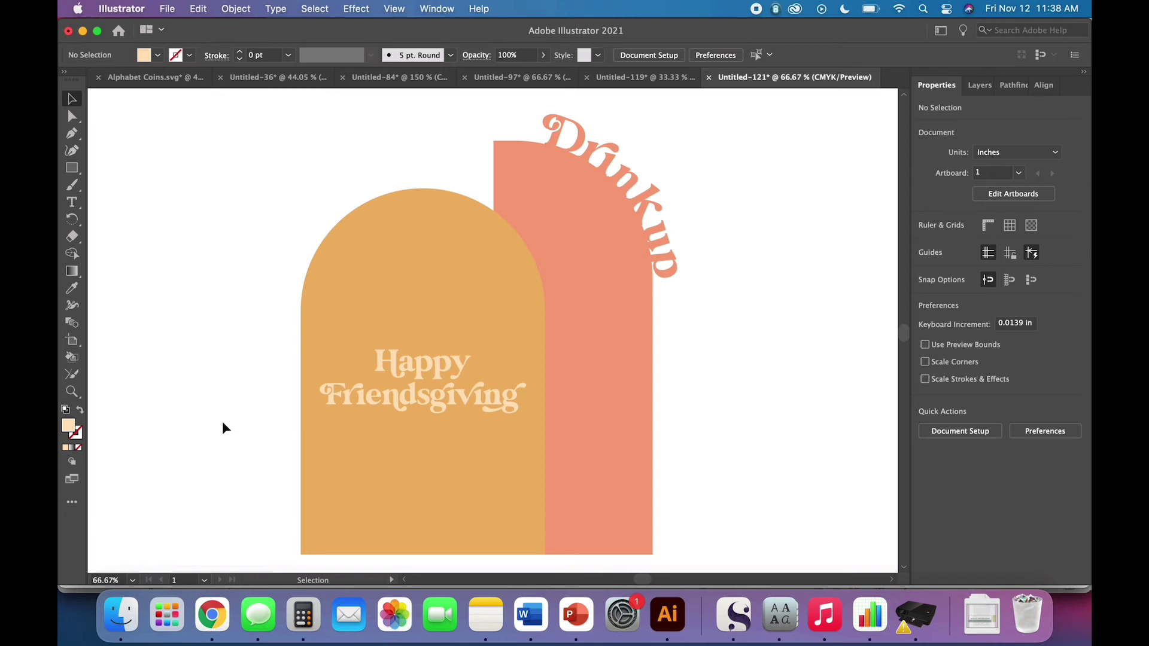
scroll(222, 421, "right", 5)
scroll(221, 421, "down", 2)
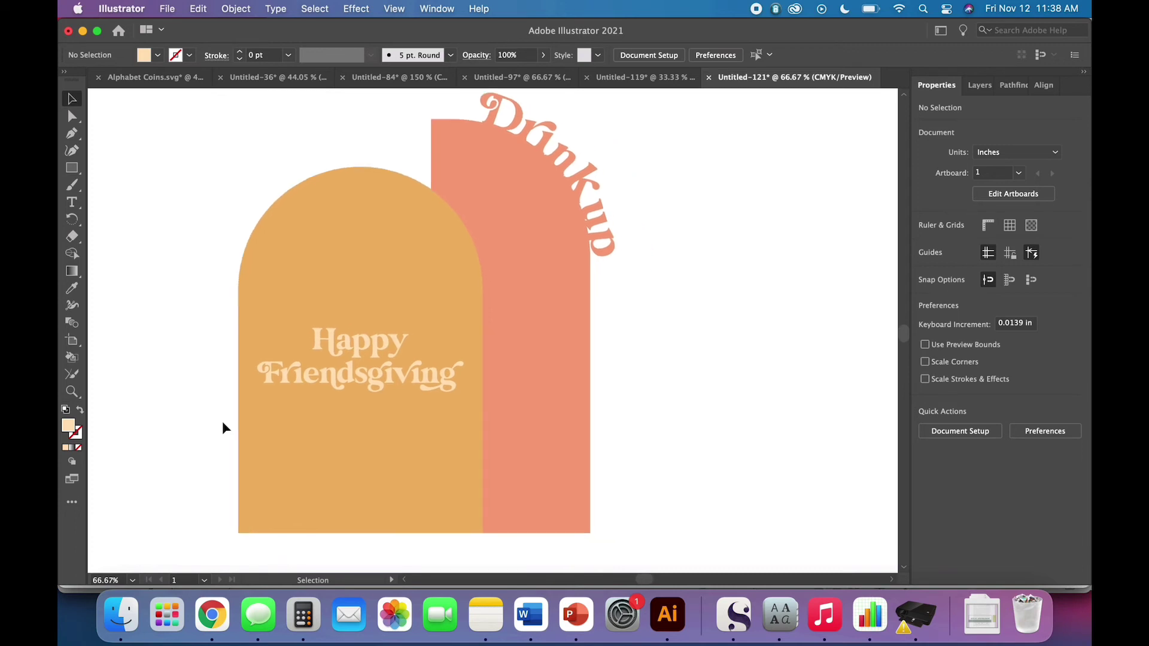
scroll(222, 422, "up", 2)
scroll(221, 422, "right", 1)
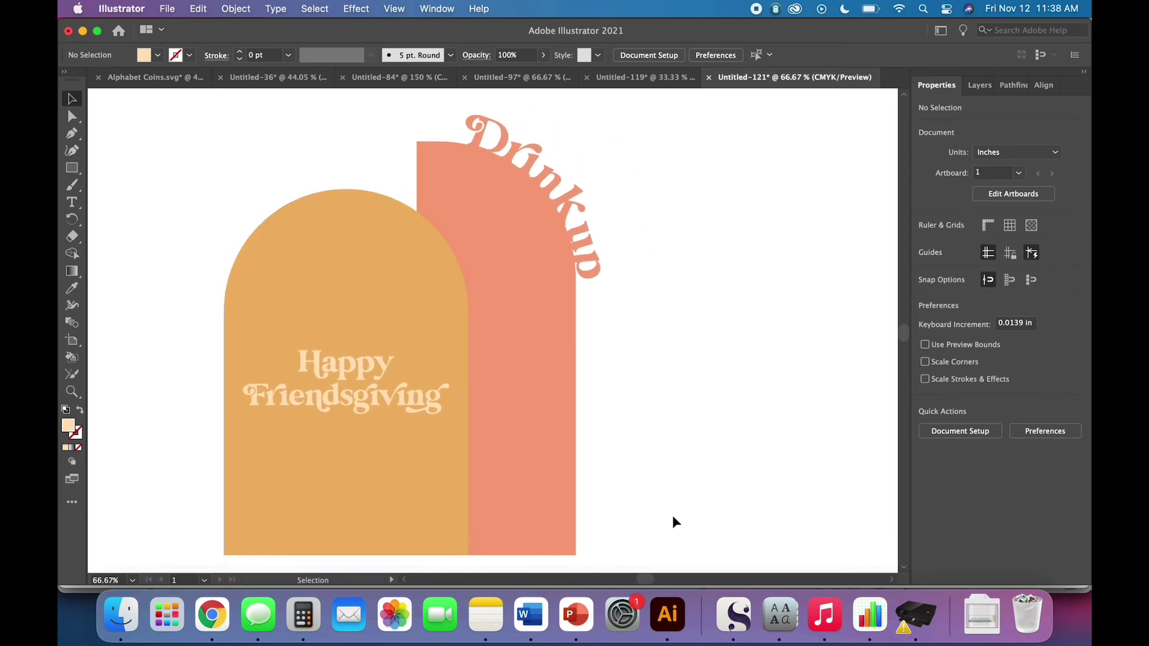
scroll(672, 516, "down", 5)
scroll(672, 516, "left", 6)
scroll(744, 472, "up", 5)
scroll(744, 473, "right", 1)
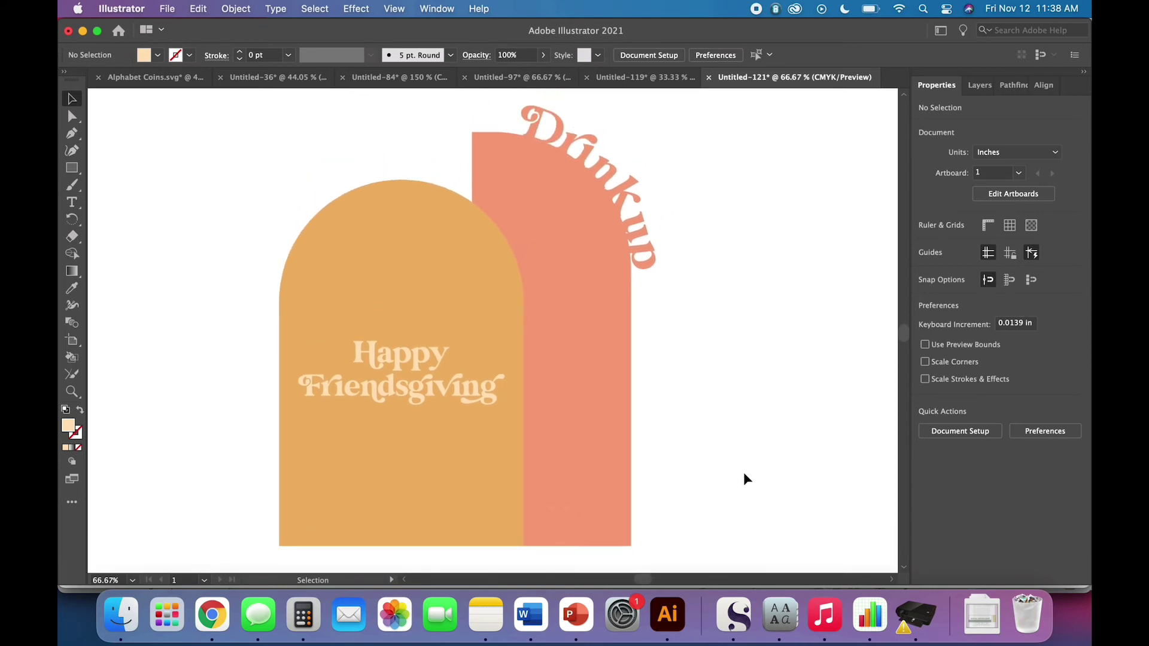
key("super+minus")
key("super+minus")
scroll(619, 386, "up", 3)
scroll(619, 385, "left", 1)
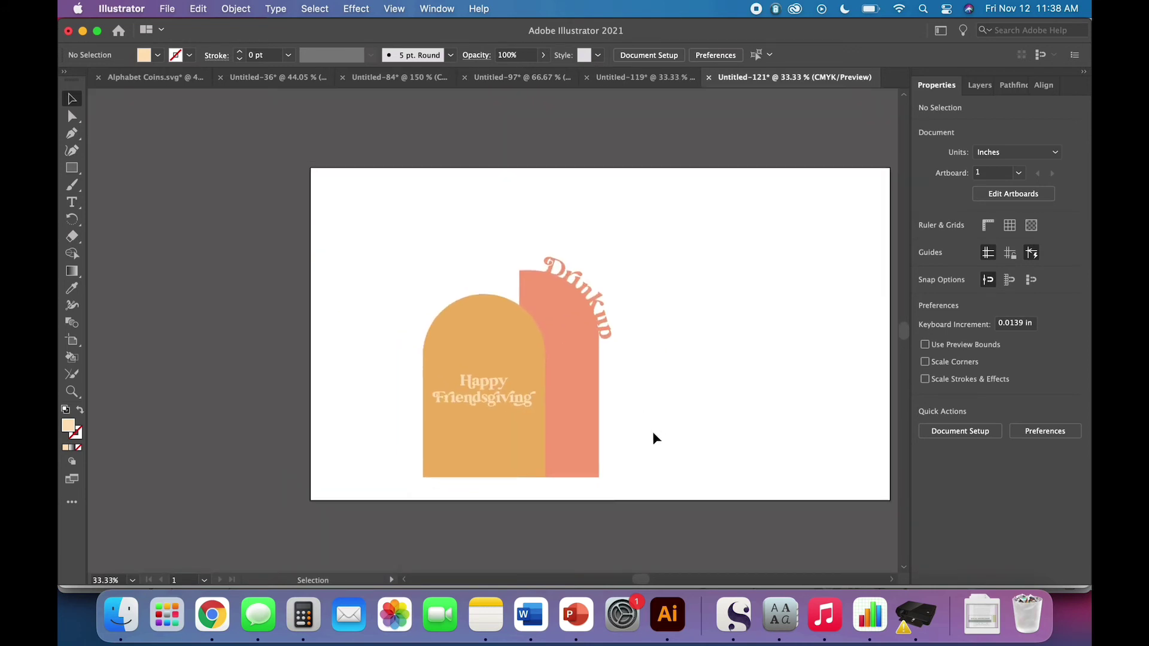
left_click_drag(673, 469, 343, 195)
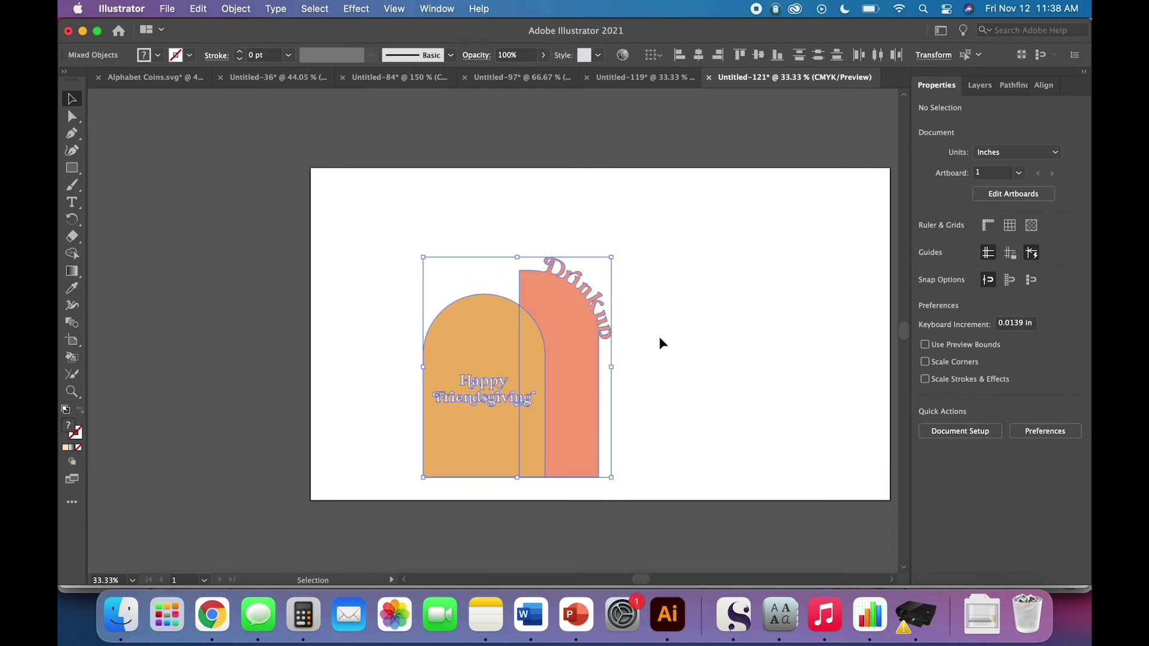
scroll(665, 367, "right", 2)
scroll(666, 374, "right", 2)
scroll(666, 374, "down", 1)
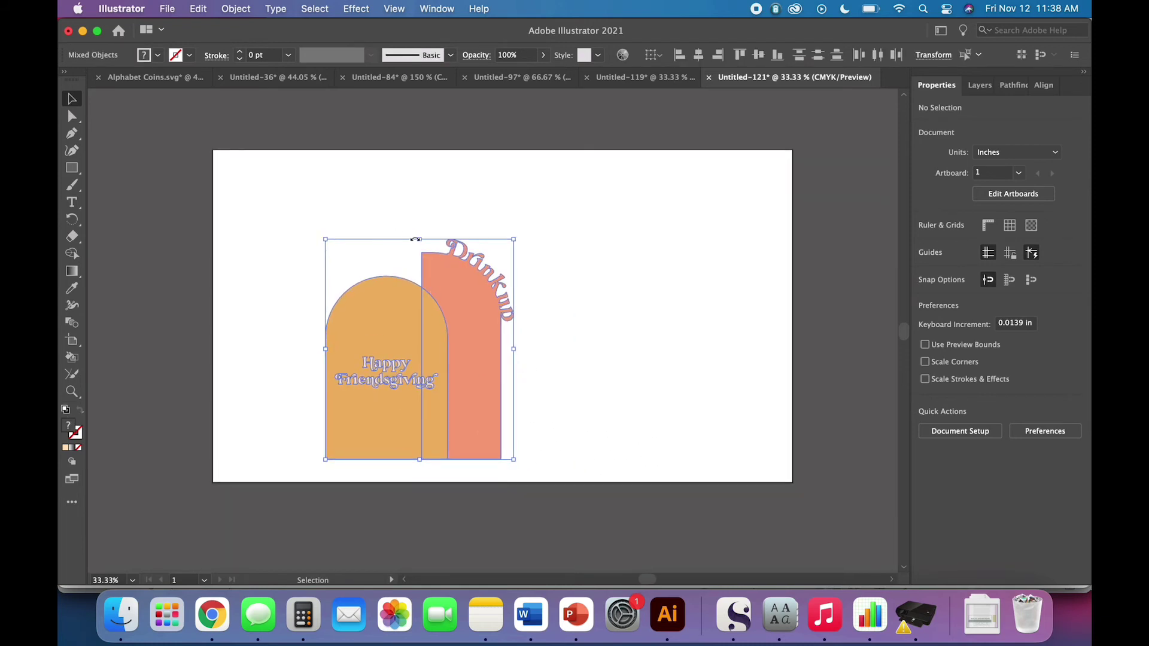
left_click_drag(421, 241, 398, 99)
left_click_drag(504, 375, 466, 393)
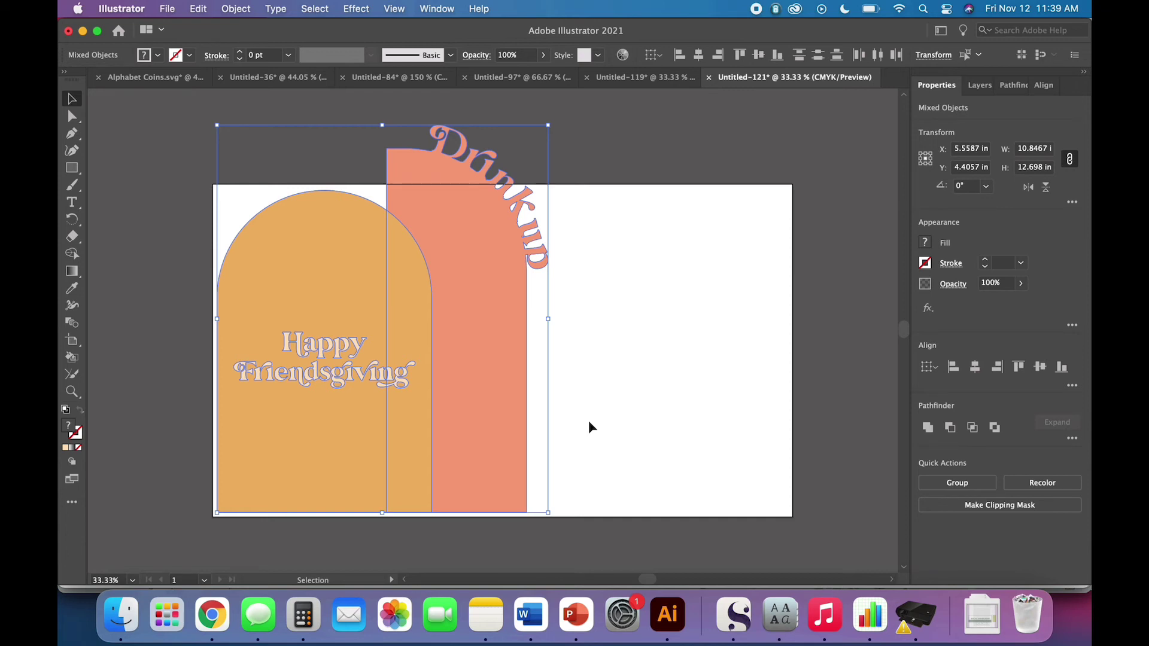
left_click(588, 423)
left_click(373, 453)
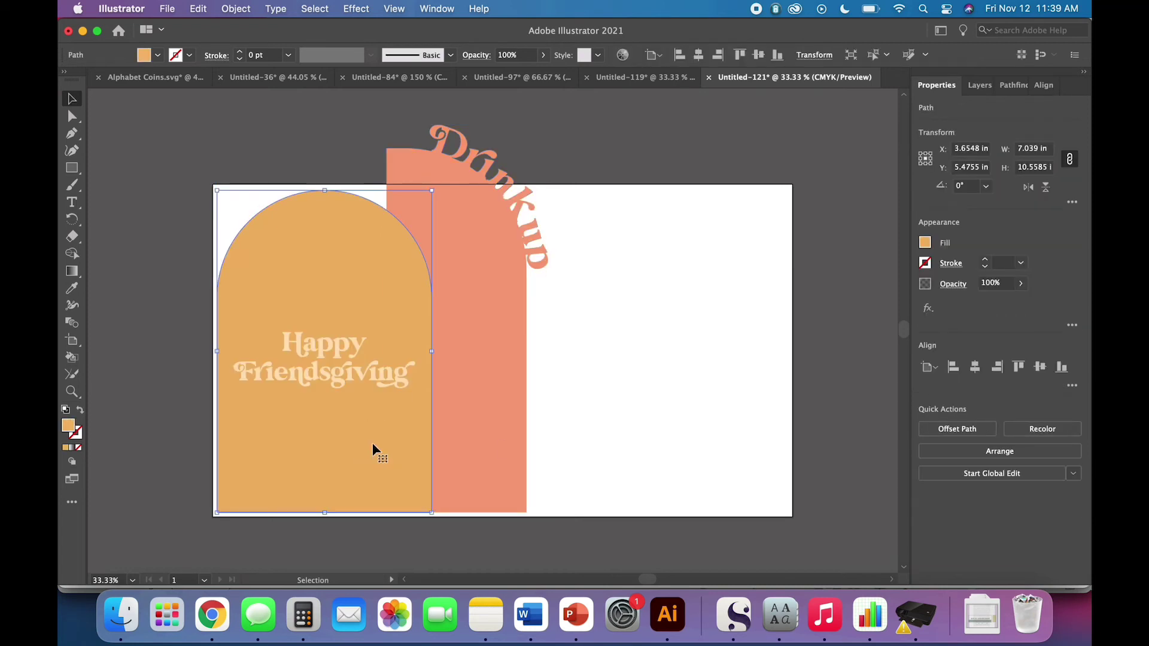
left_click_drag(600, 498, 259, 177)
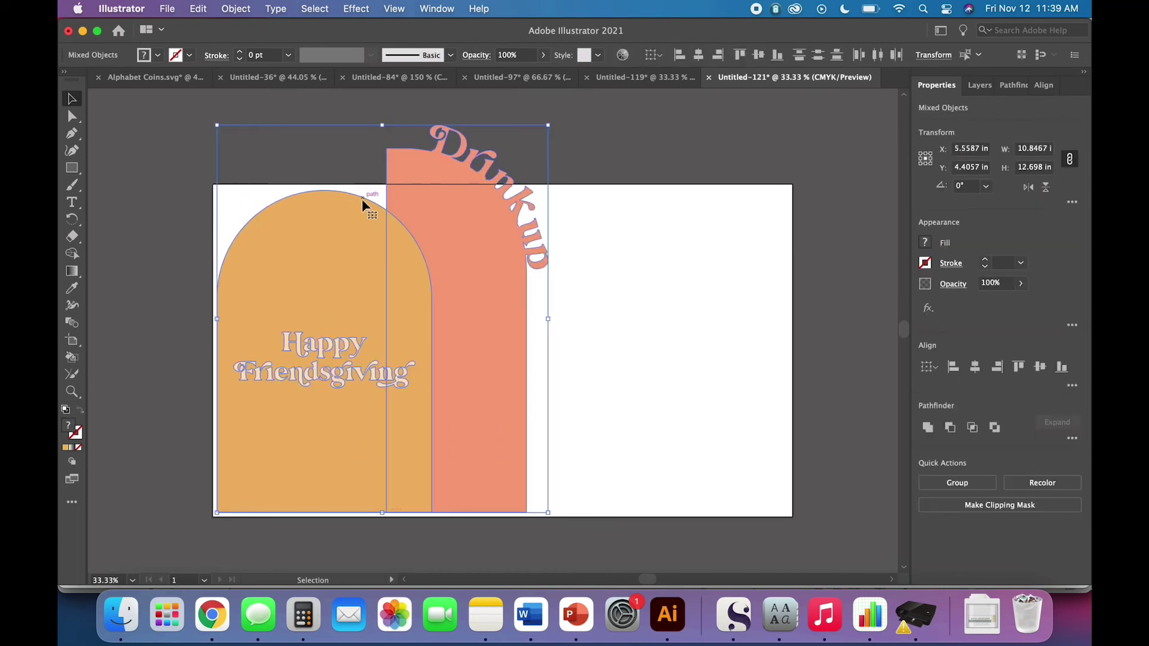
left_click_drag(381, 125, 383, 148)
left_click(588, 346)
left_click(339, 289)
left_click(608, 403)
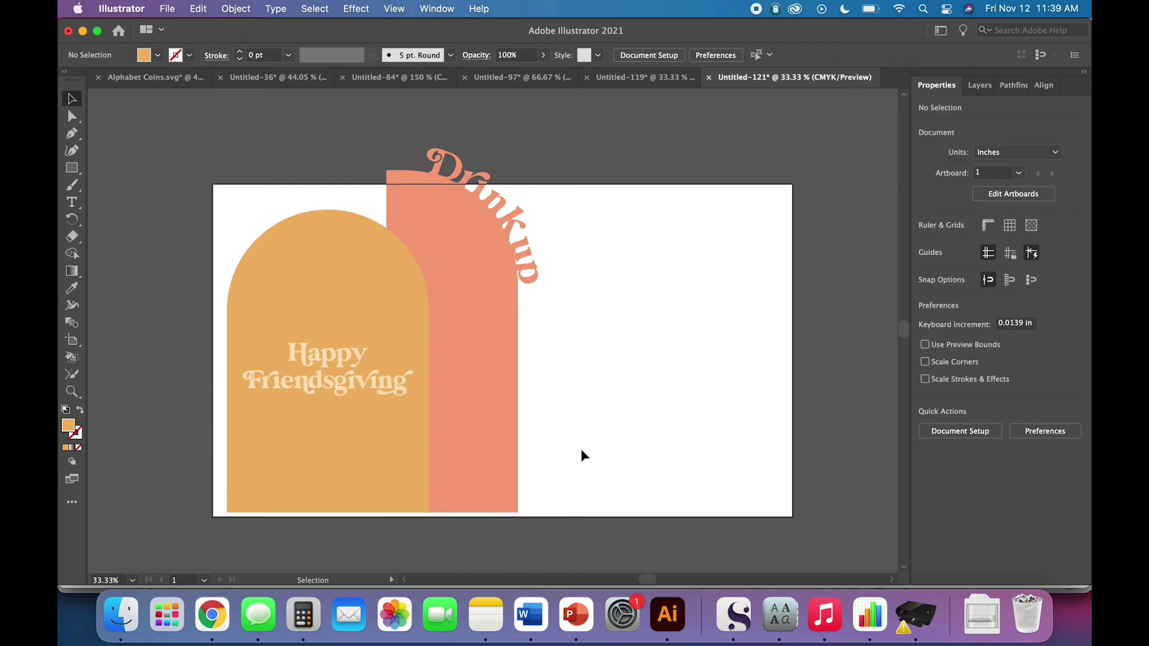
Rotate the pink Drink up panel 90° and move it to the artboard's top right
left_click_drag(502, 460, 608, 455)
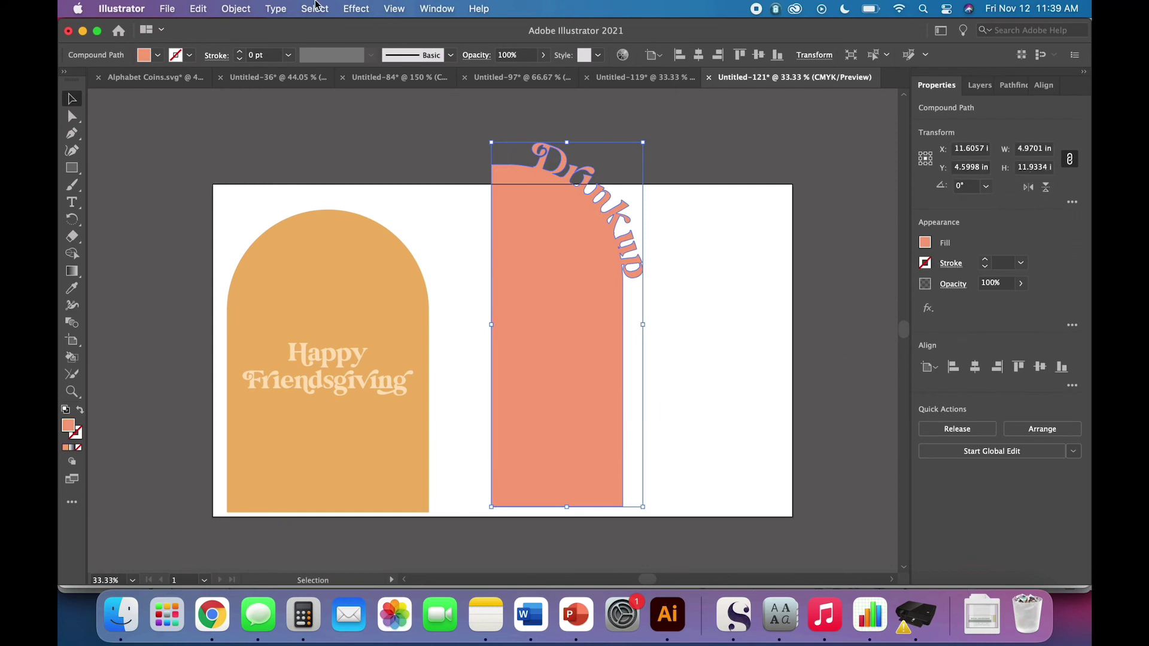
left_click(236, 9)
mouse_move(245, 30)
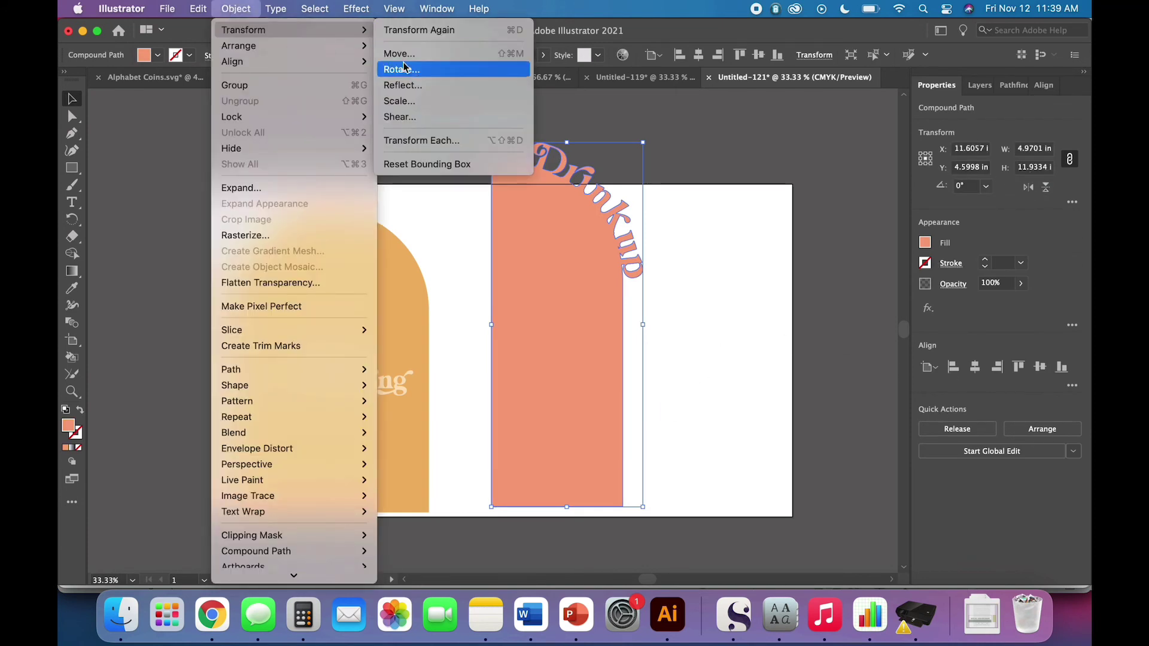
left_click(414, 75)
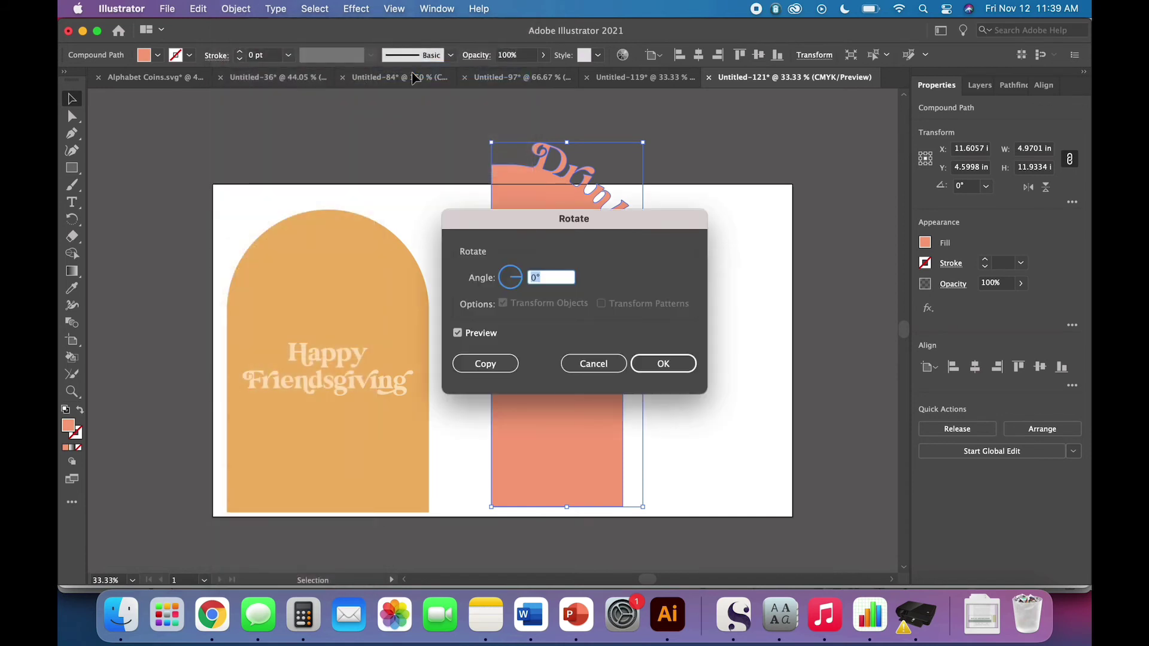
type("90")
left_click(632, 364)
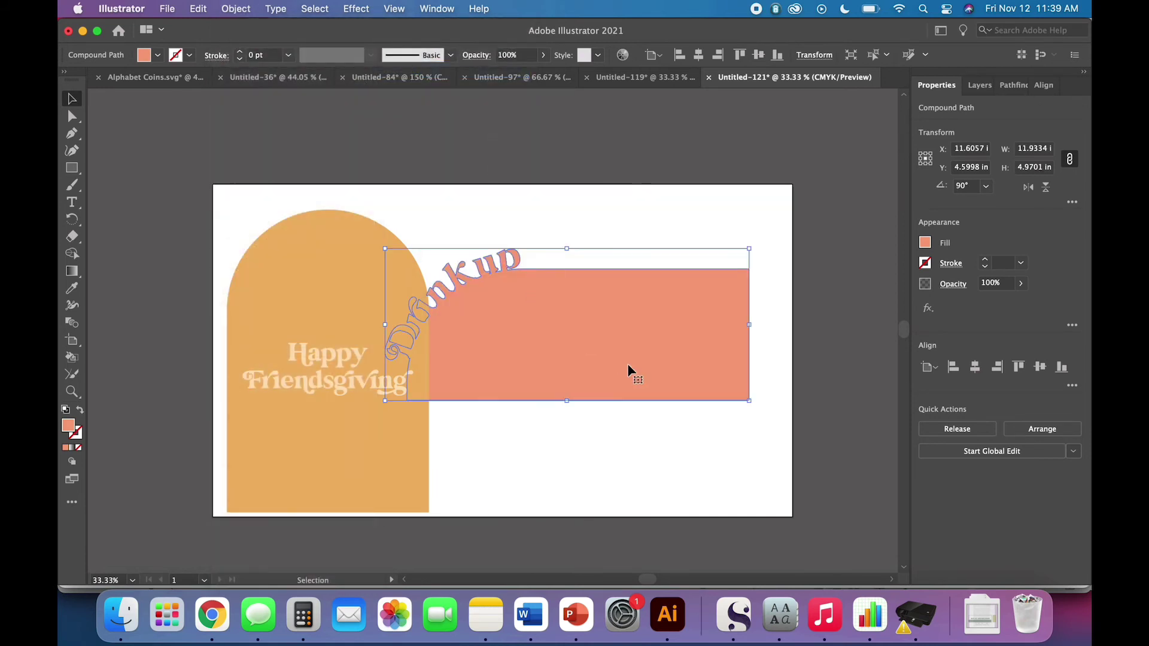
left_click_drag(631, 365, 648, 277)
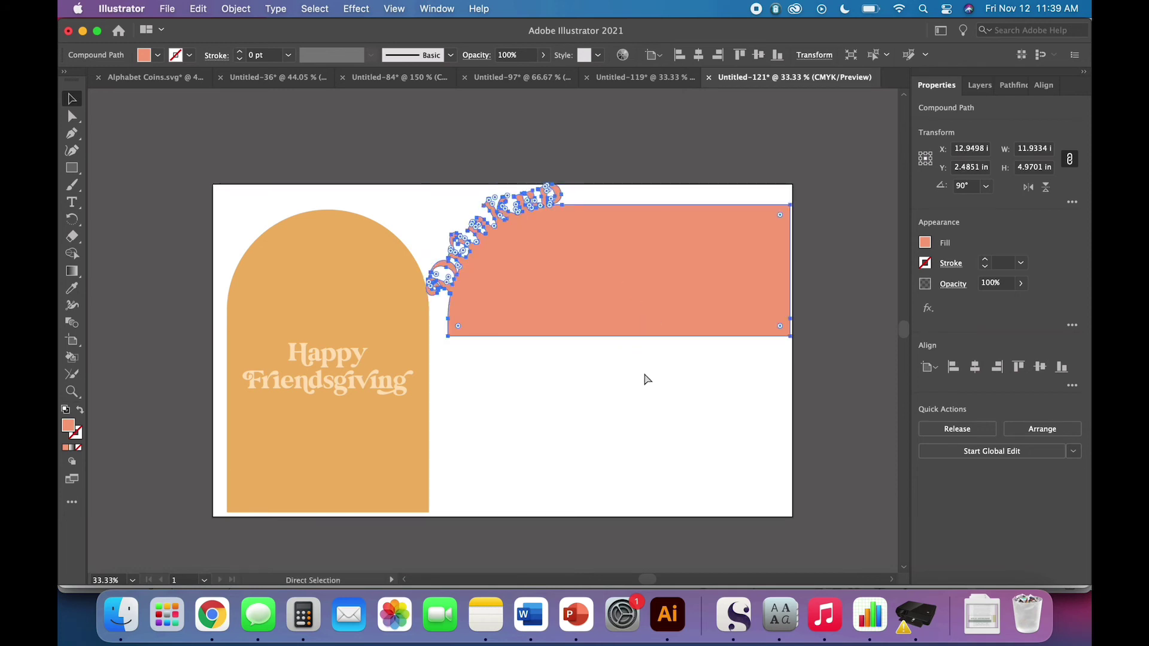
left_click(167, 10)
Create a new document and paste the pink panel into it
left_click(168, 30)
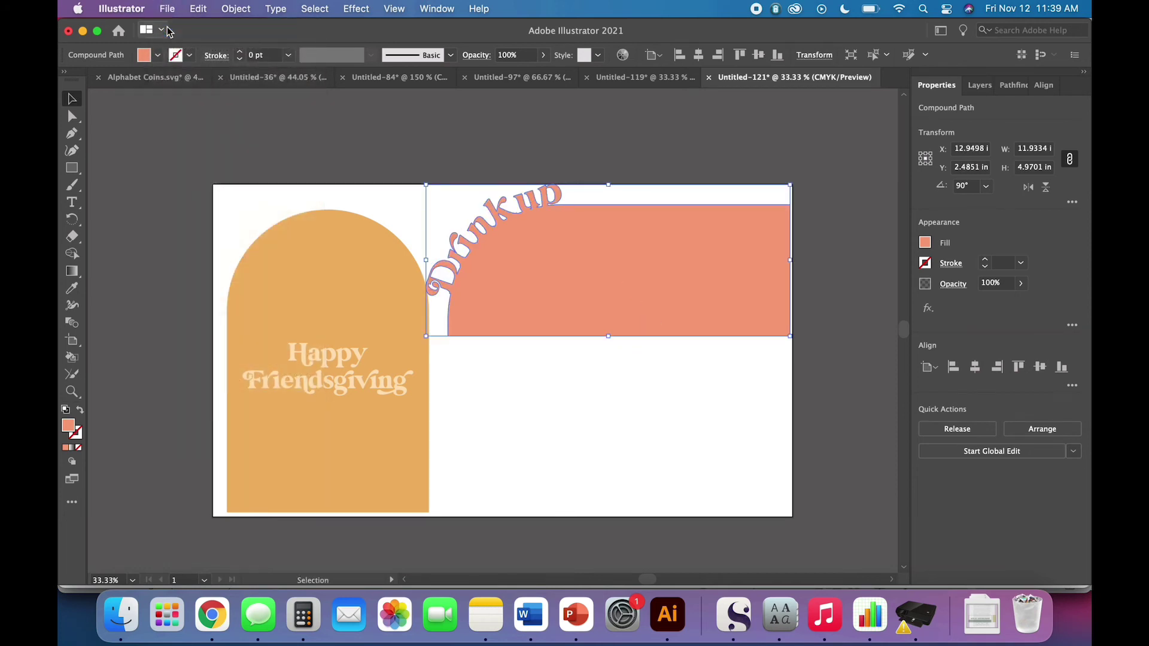
key("Escape")
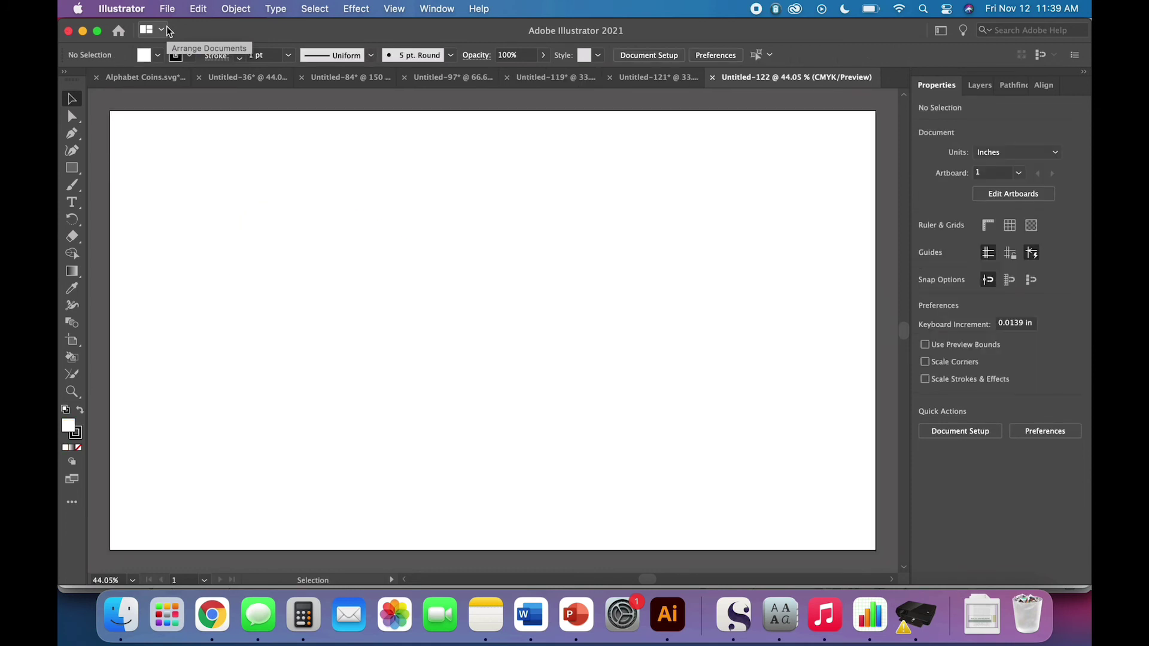
key("cmd+v")
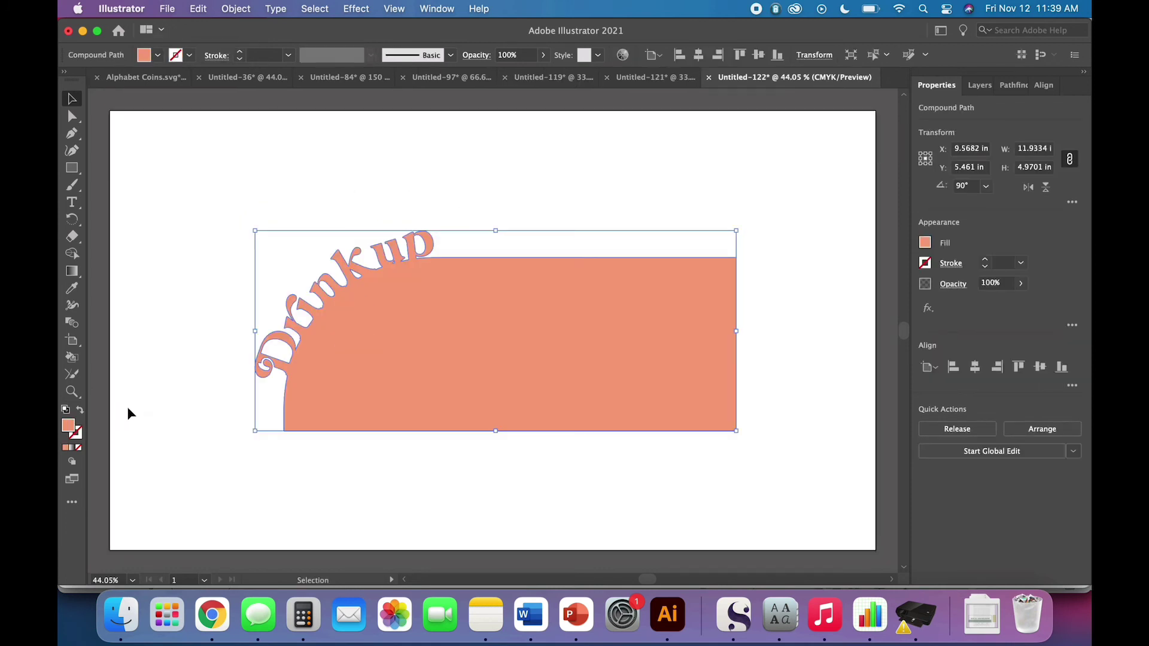
left_click(130, 409)
left_click(306, 384)
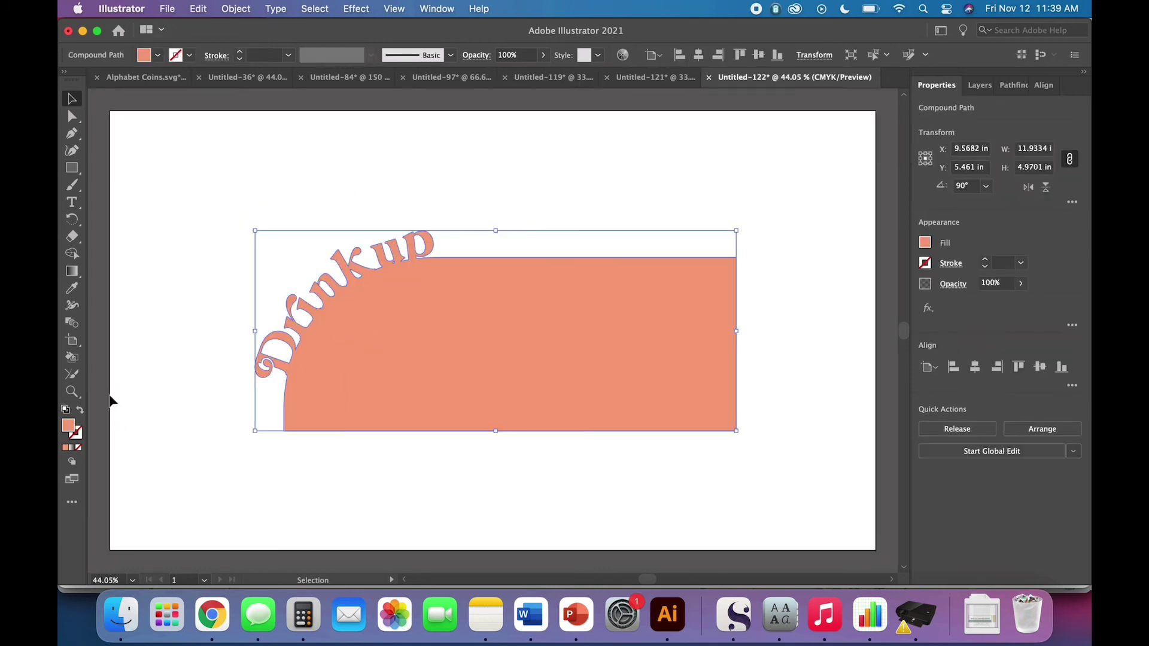
Turn the pasted panel into an unfilled black outline
left_click(79, 412)
left_click(219, 444)
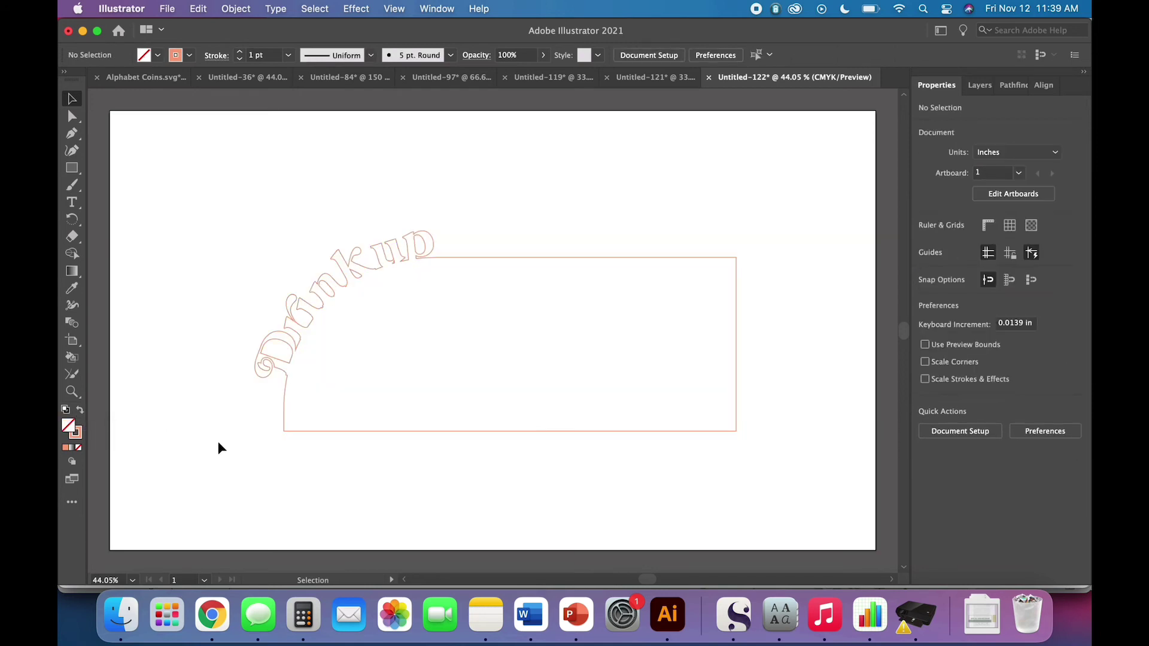
left_click(304, 431)
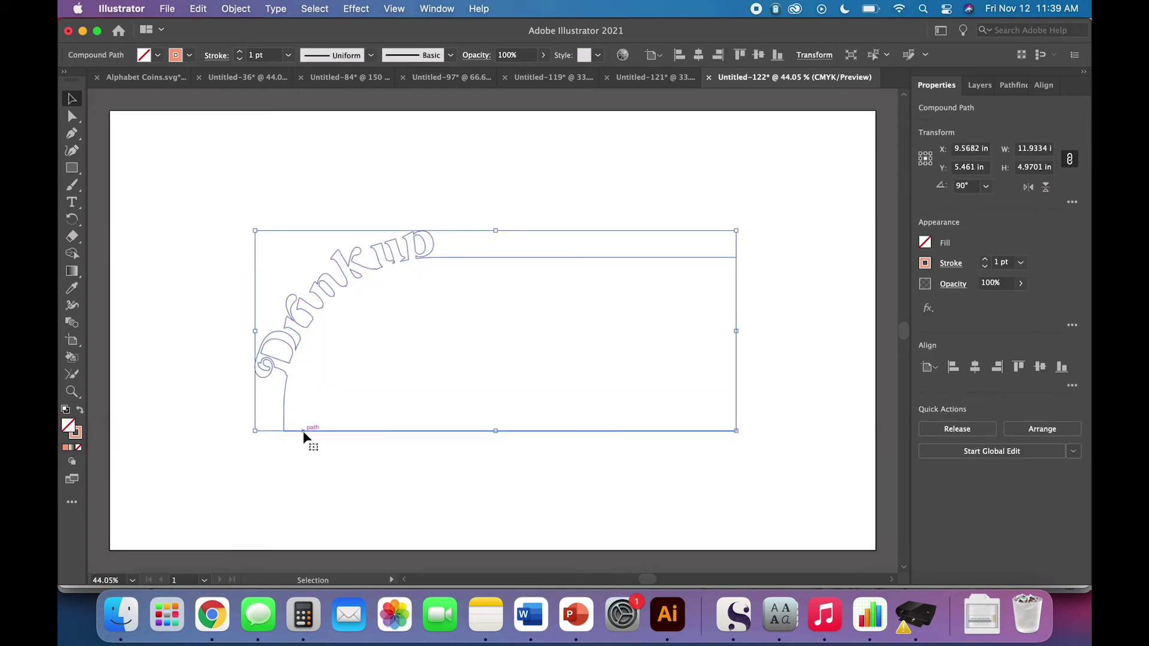
left_click(189, 55)
left_click(98, 81)
left_click(198, 329)
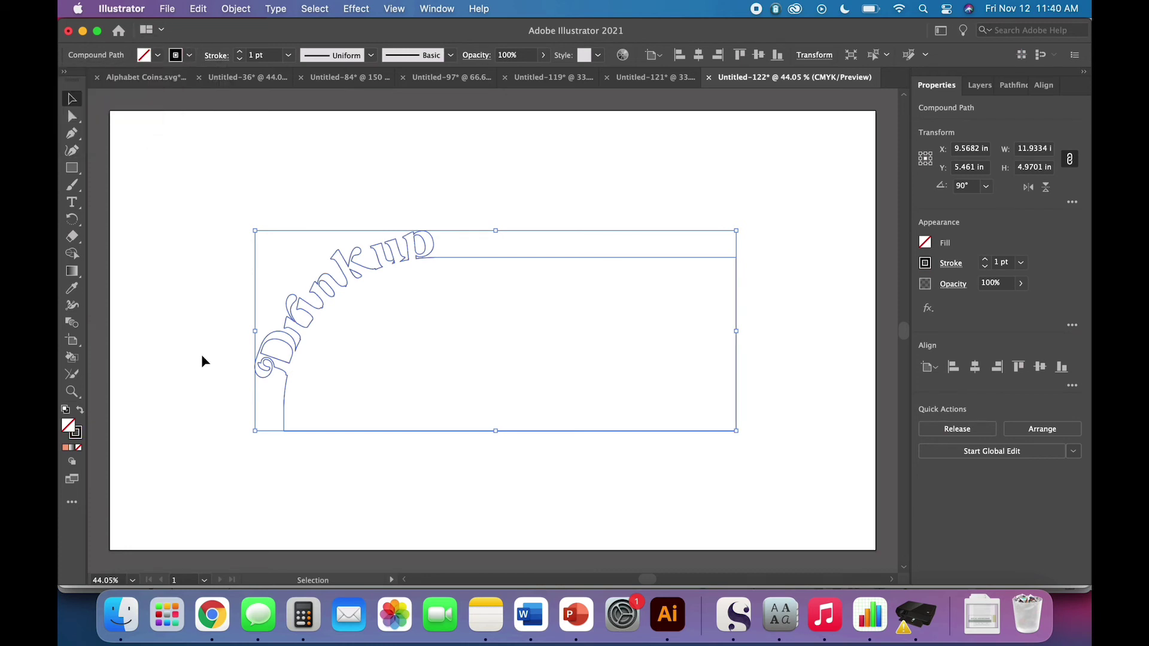
left_click(201, 354)
In Untitled-121, swap the arch's fill and stroke to leave an orange outline
left_click(670, 77)
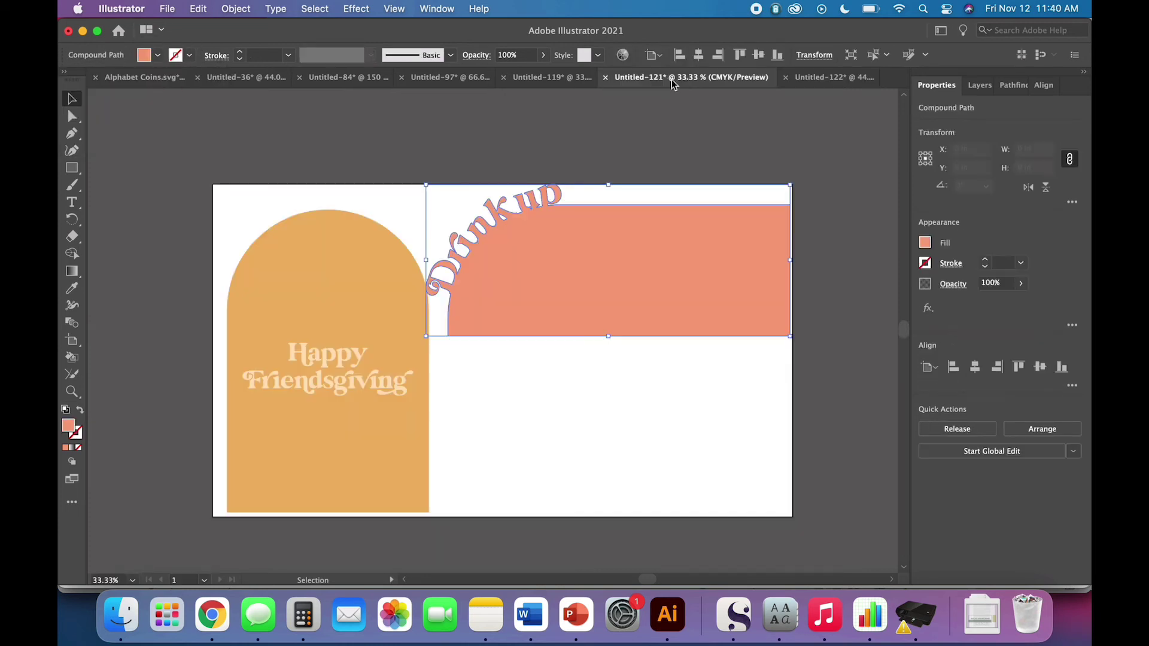
left_click(316, 429)
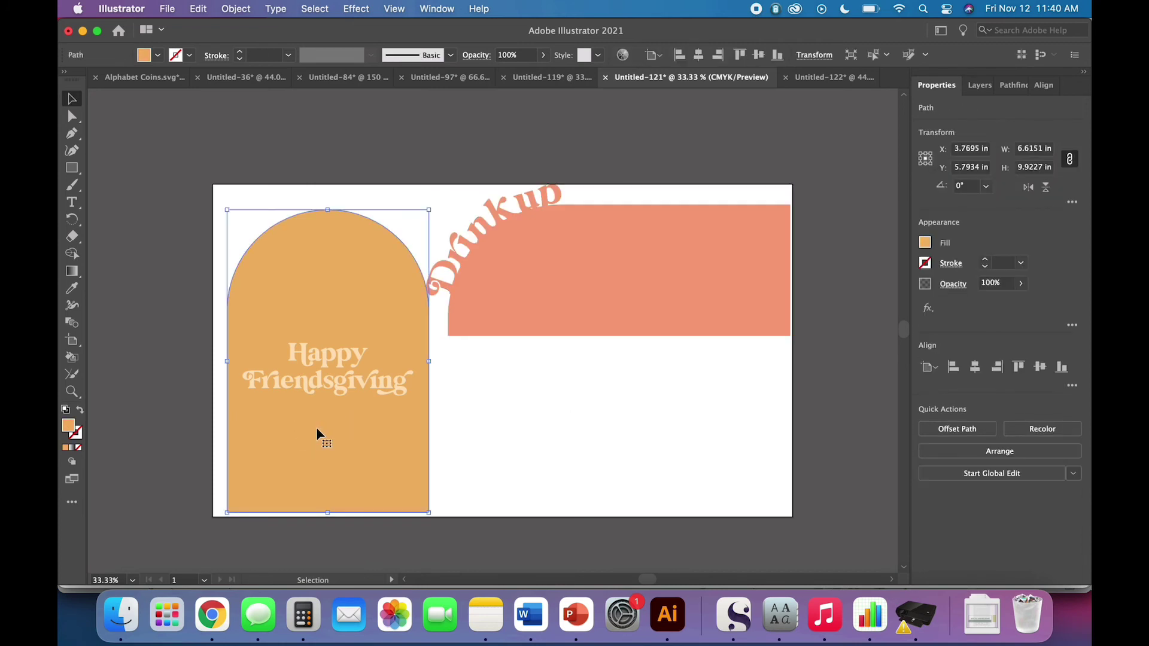
left_click(79, 413)
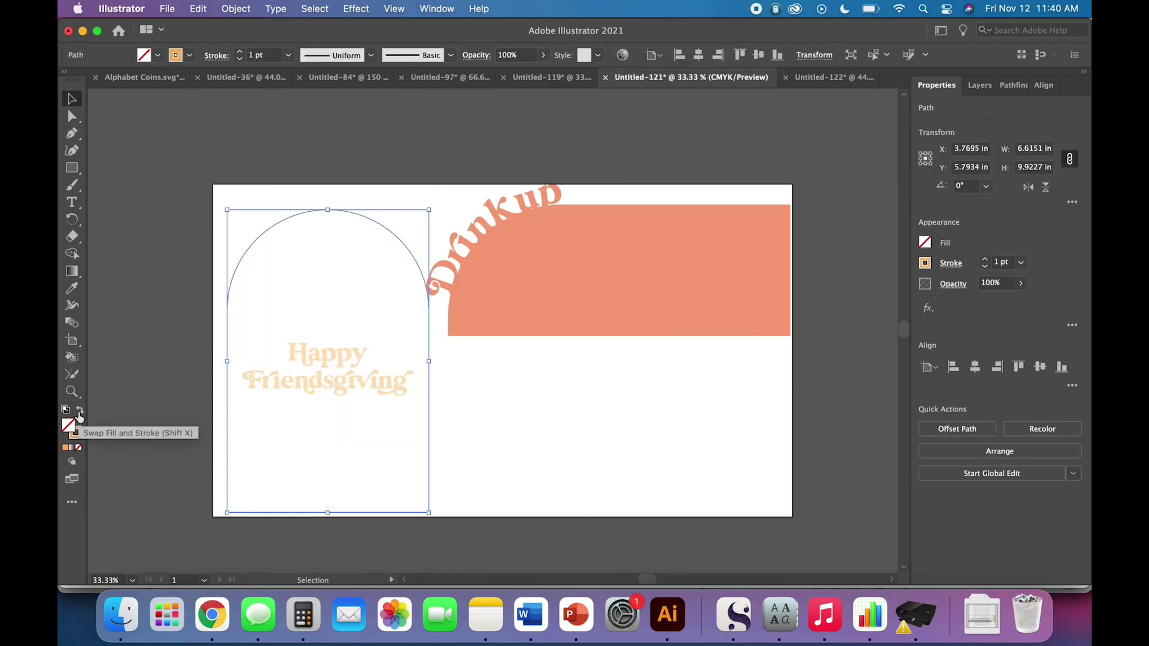
left_click(510, 491)
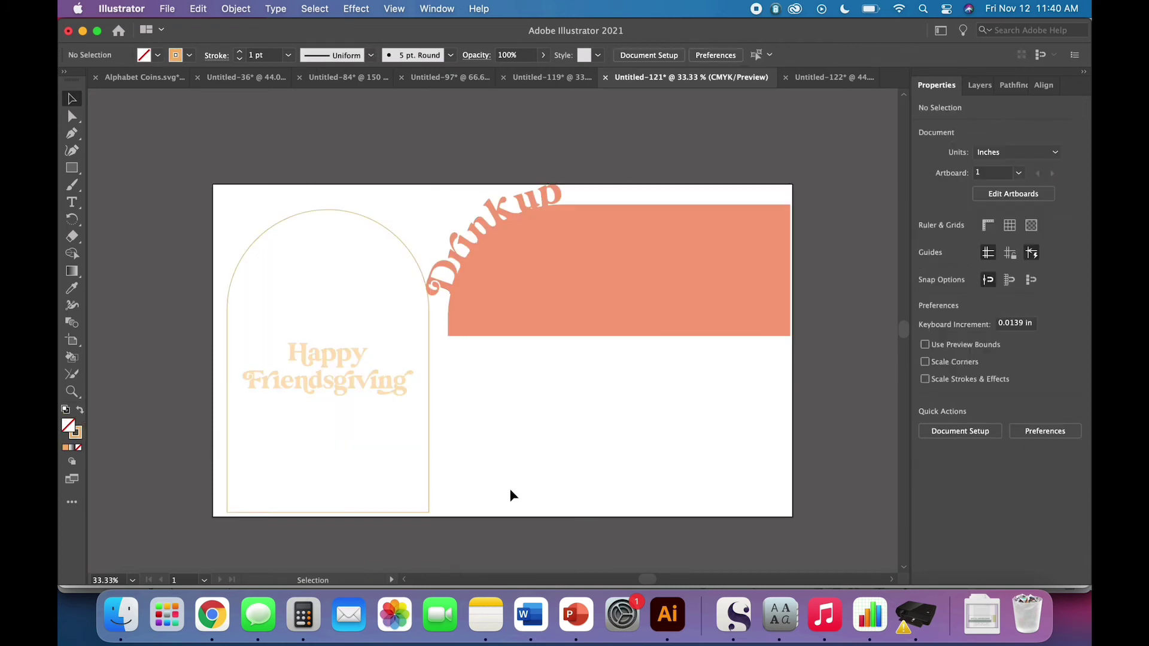
Duplicate the Happy Friendsgiving words to the right of the arch
left_click(365, 389)
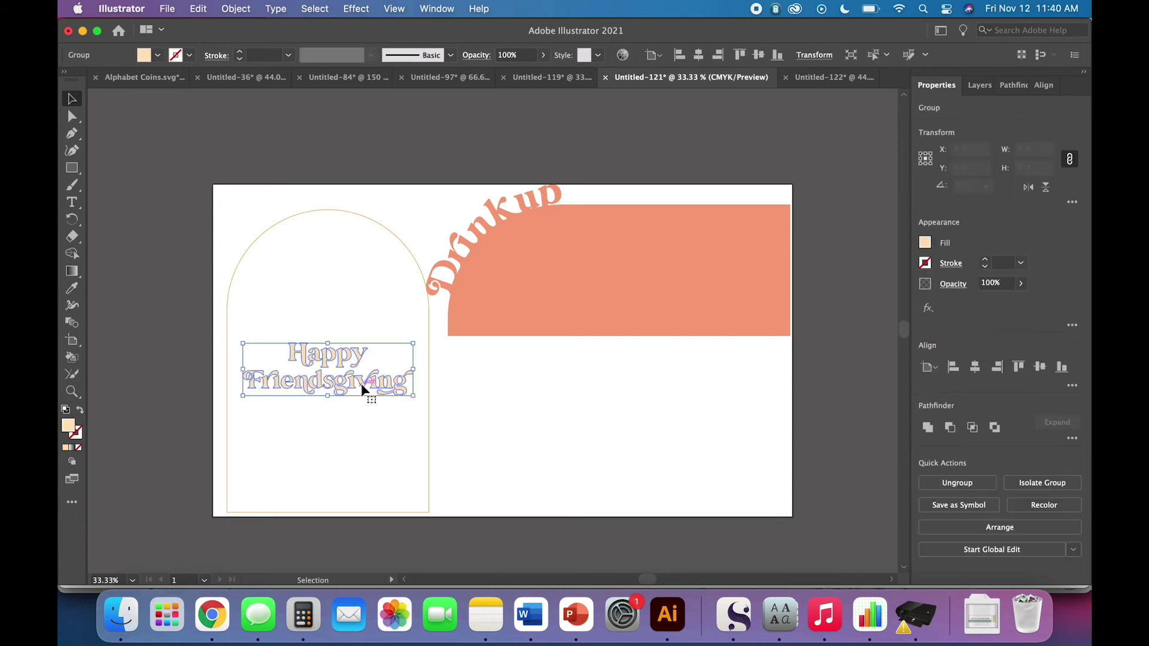
left_click_drag(331, 390, 572, 396)
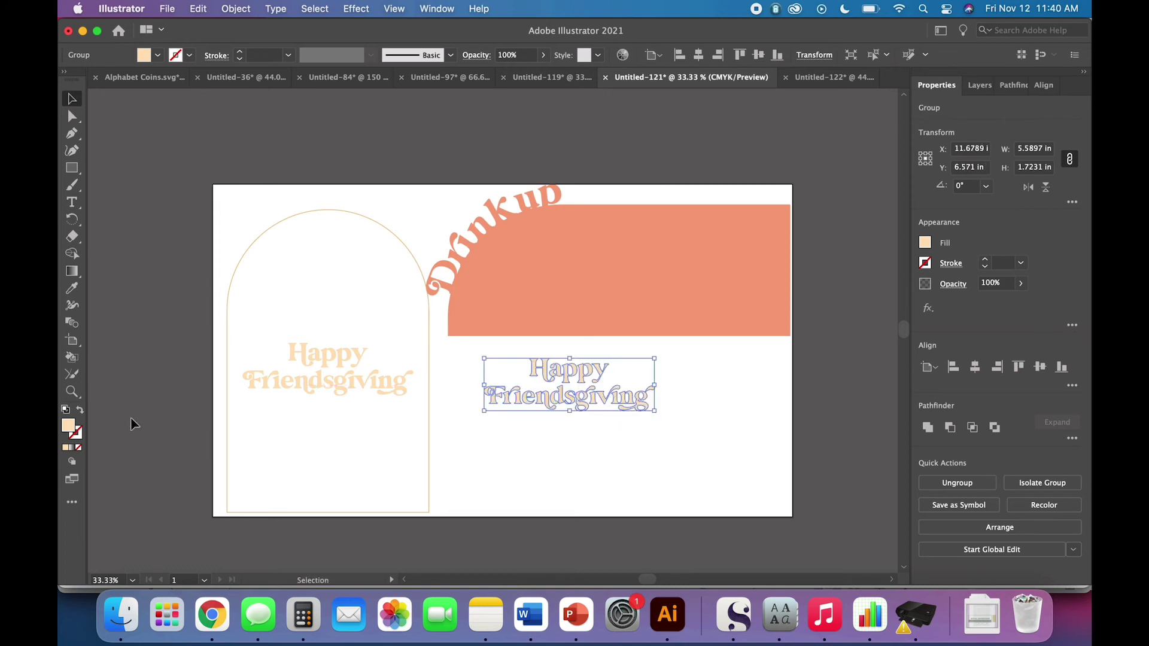
left_click(316, 397)
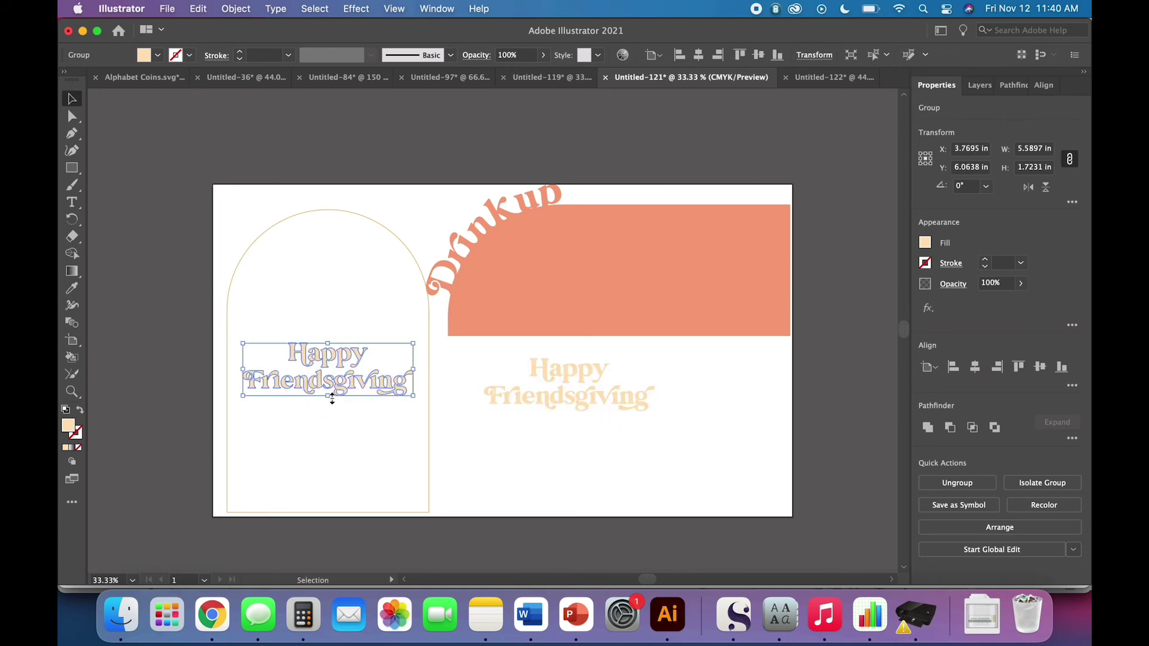
key("super+equal")
key("super+equal")
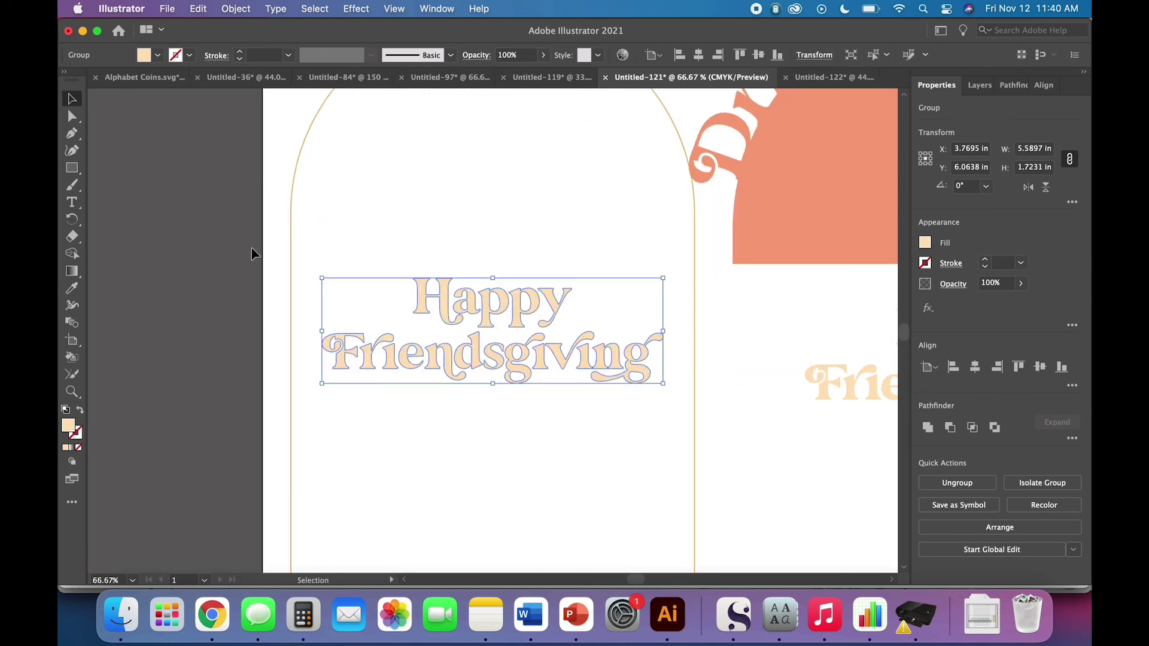
Apply a -0.04 in offset path to the original lettering inside the arch
left_click(236, 8)
mouse_move(297, 370)
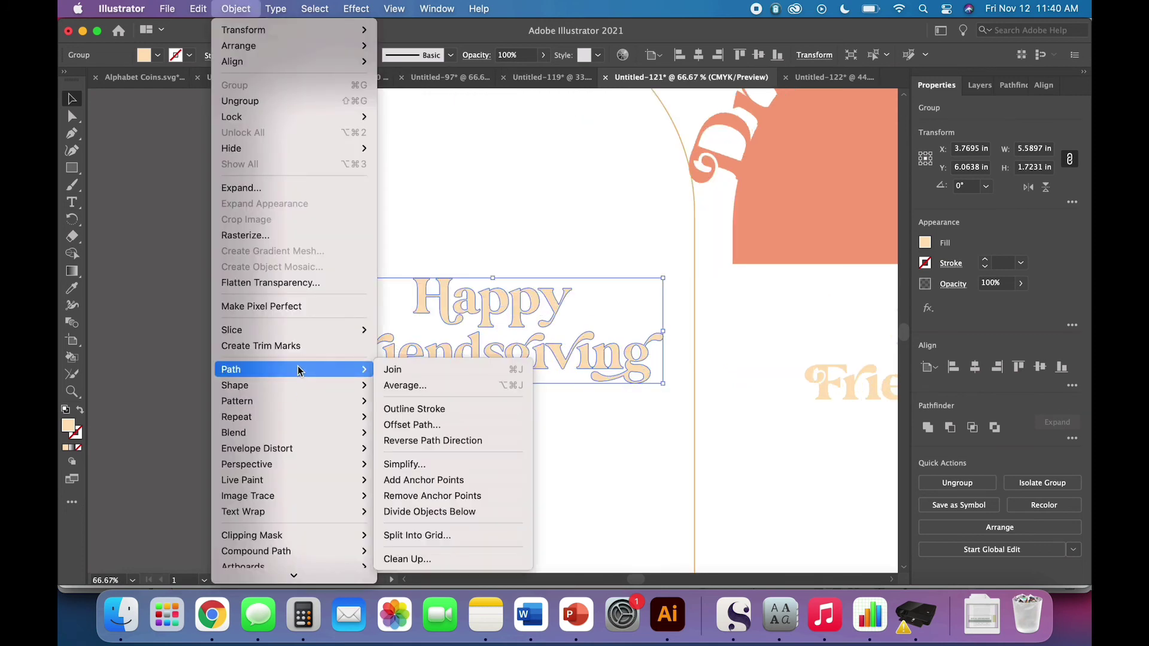
left_click(443, 424)
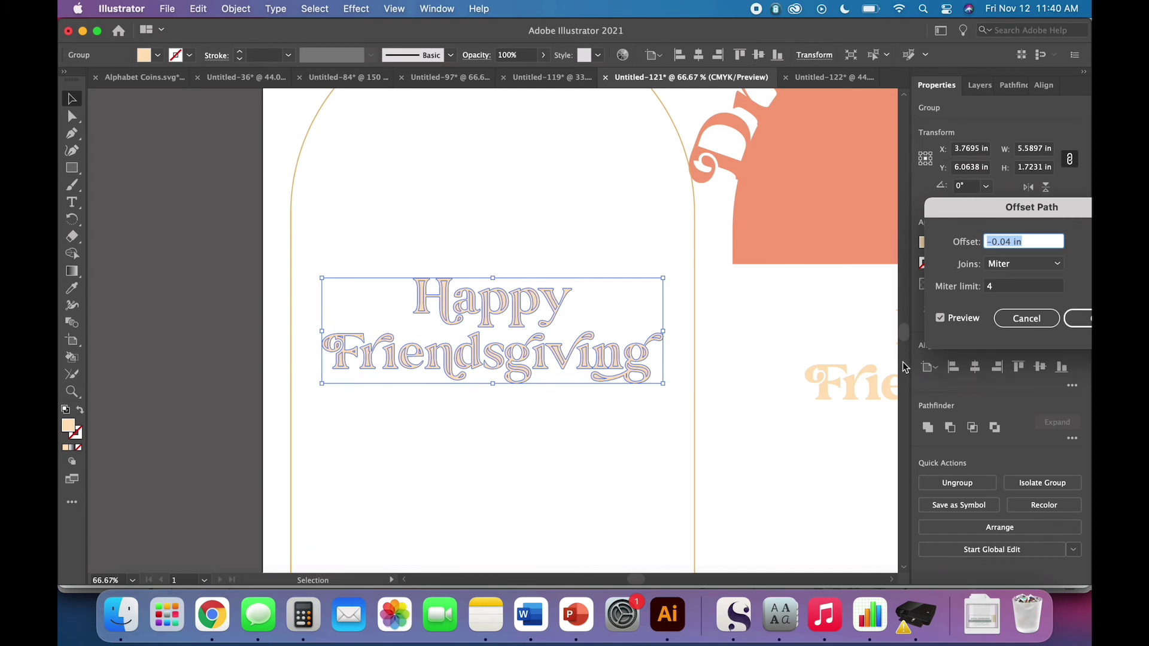
left_click(1087, 322)
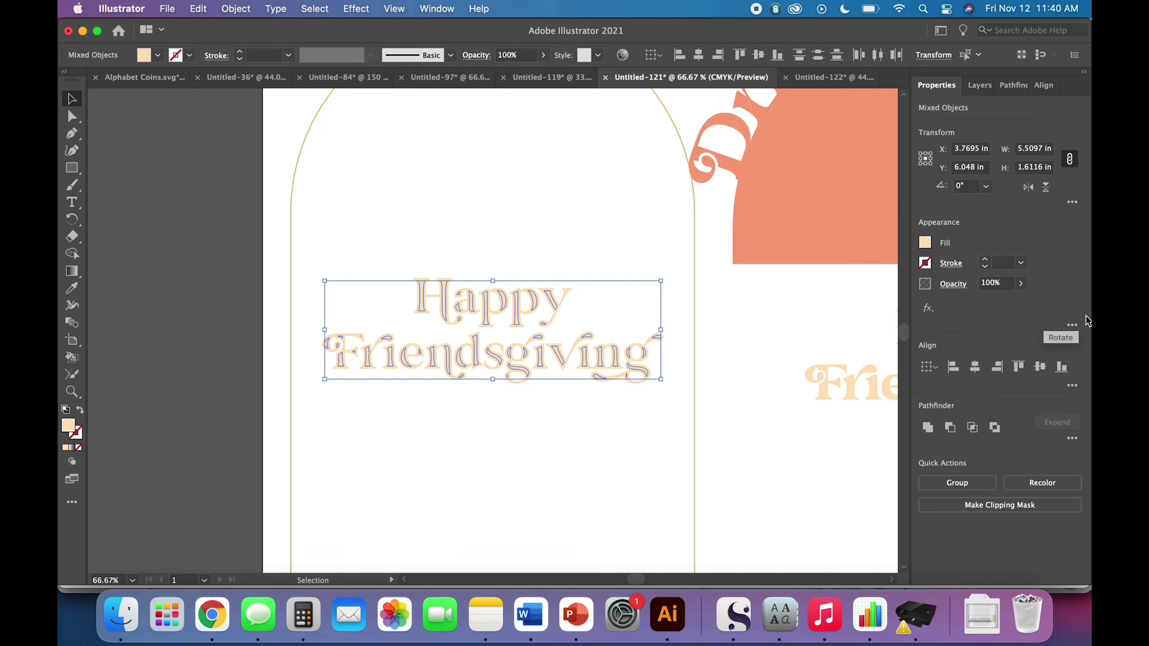
left_click(157, 55)
Fill the offset lettering dark green, then swap it to a green outline
left_click(127, 89)
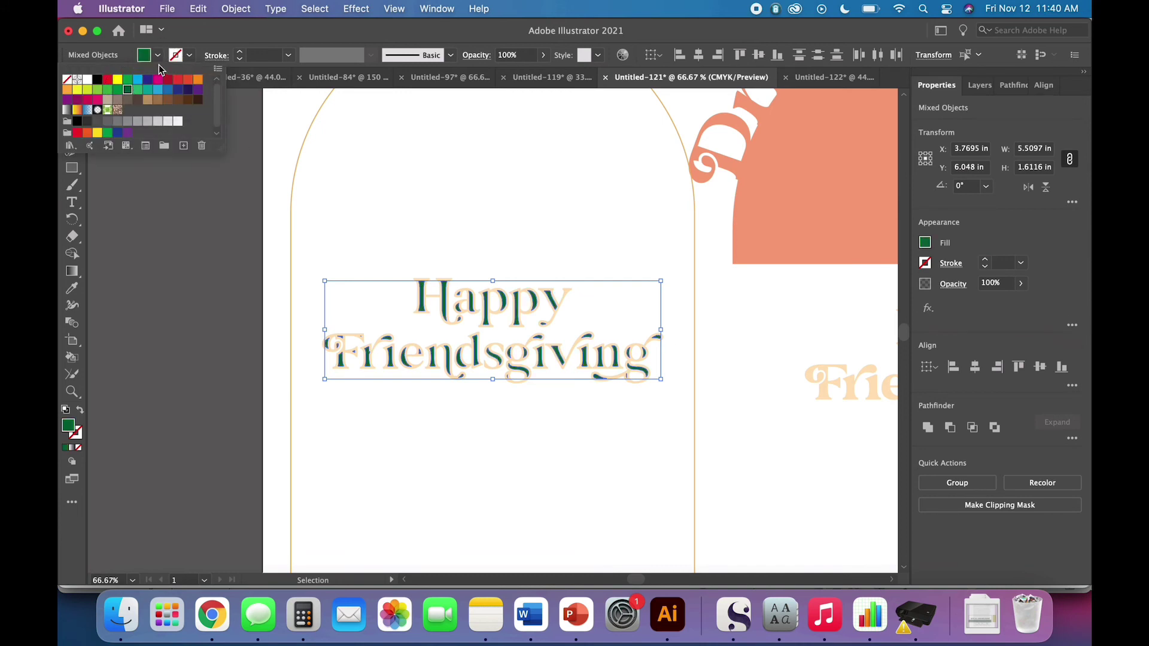
left_click(162, 60)
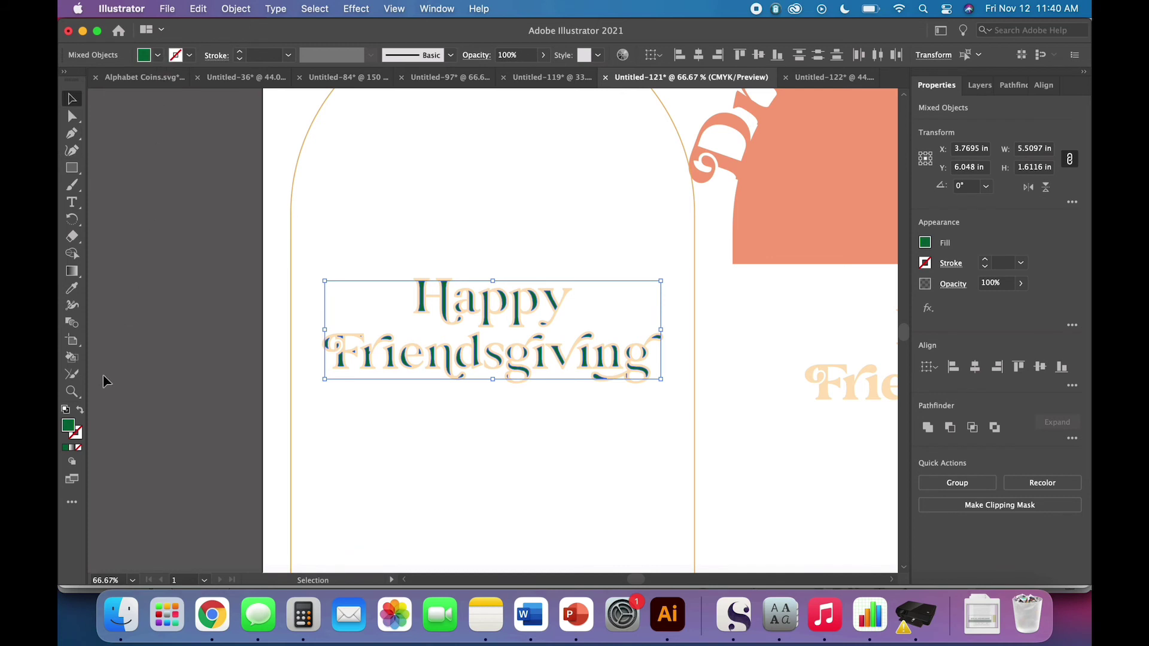
left_click(79, 410)
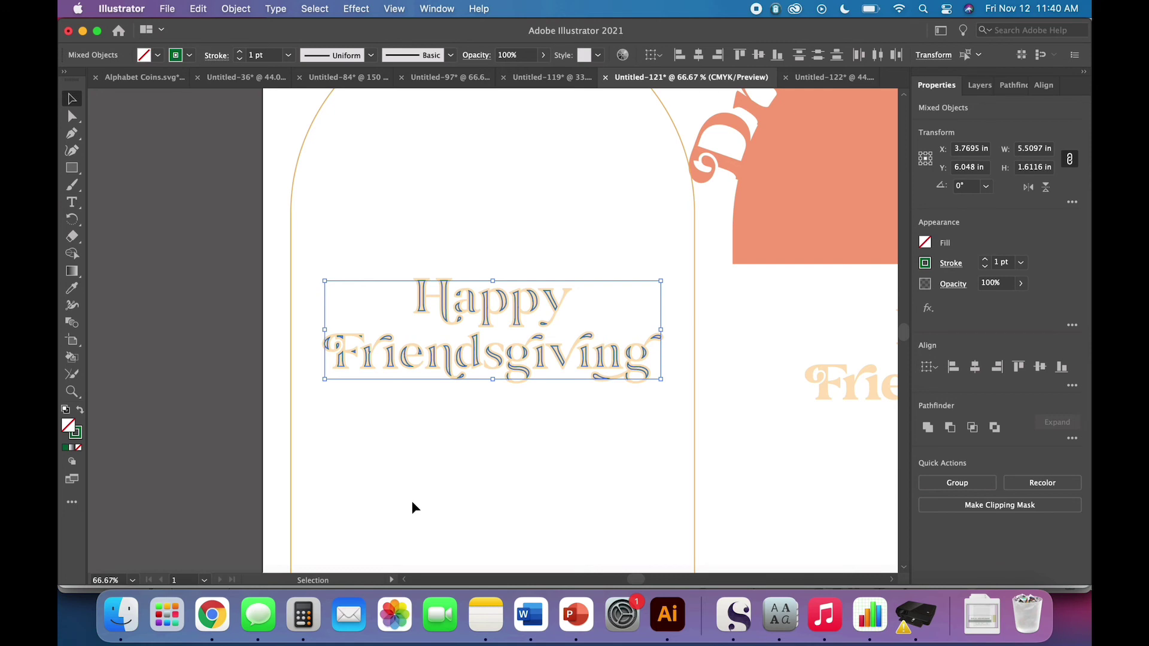
left_click(411, 503)
Delete the Happy Friendsgiving text and paste it back in place
left_click(476, 369)
key("Delete")
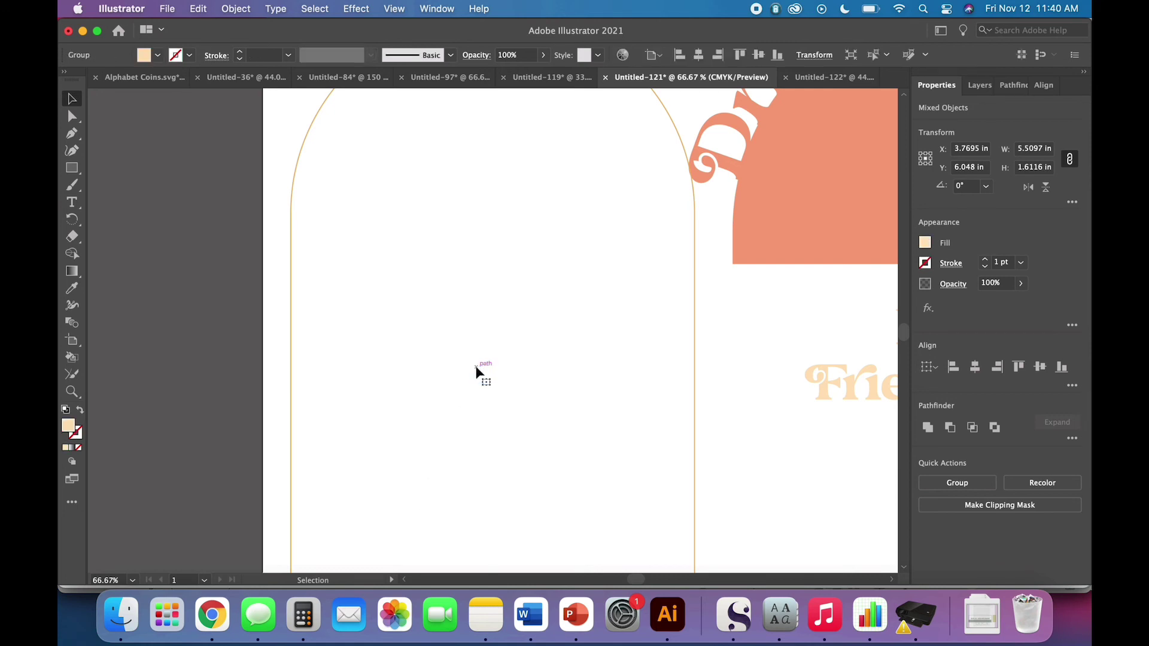
left_click(197, 8)
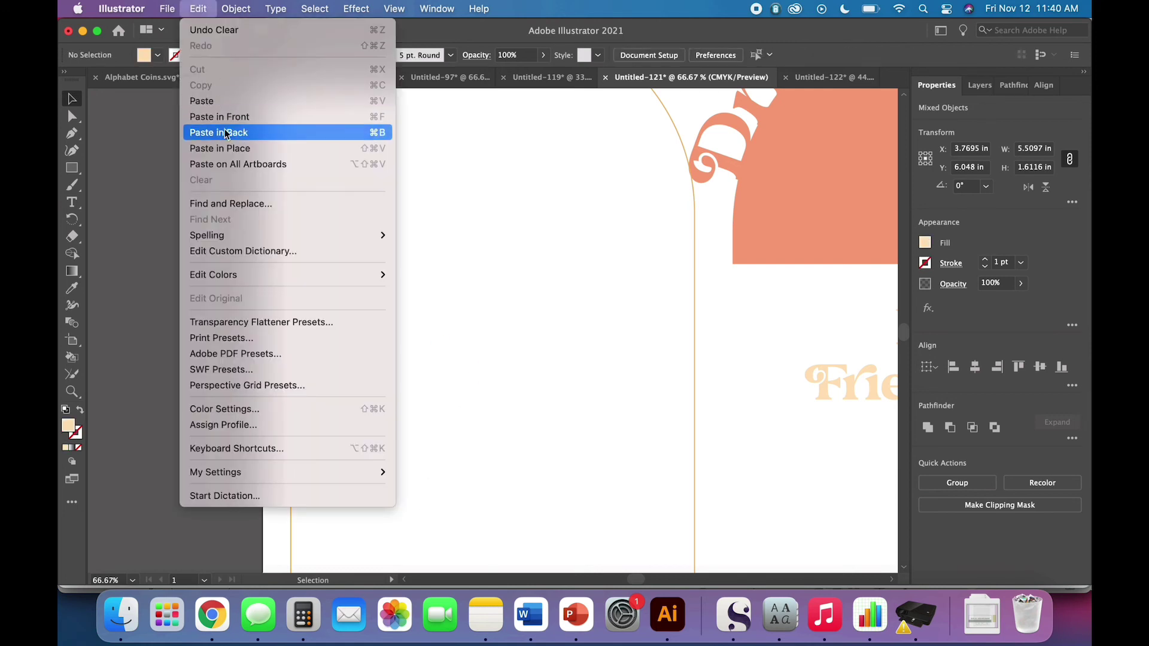
left_click(227, 148)
left_click(566, 444)
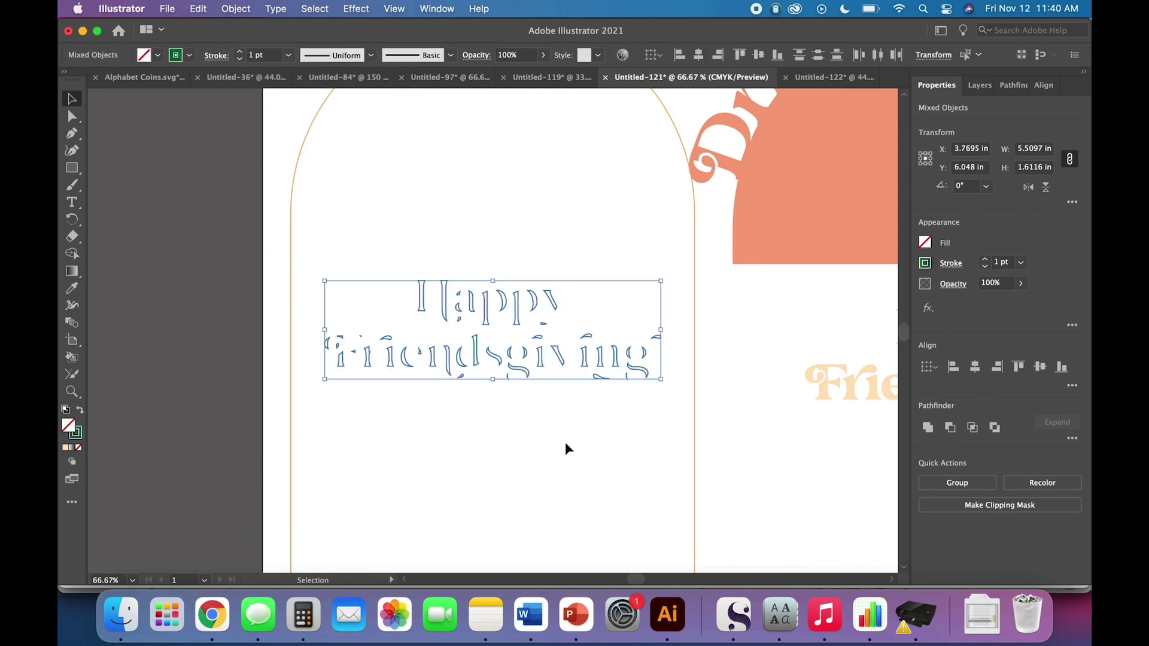
Zoom out to the whole sign and give the arch a black outline
scroll(566, 444, "right", 2)
key("super+minus")
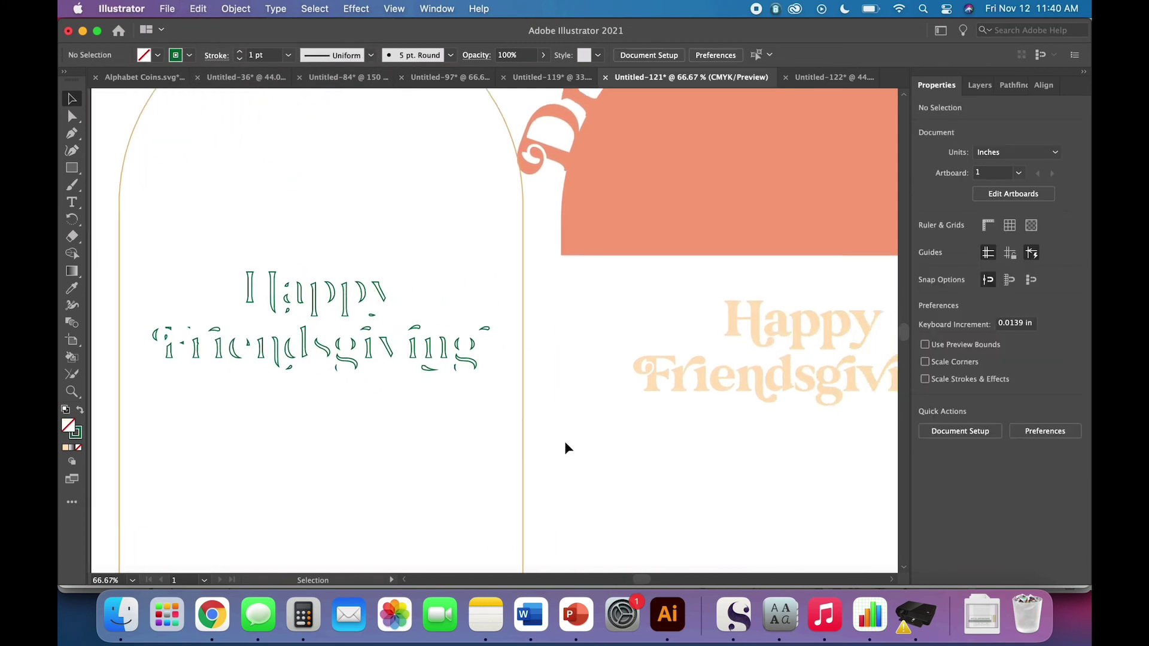
scroll(568, 449, "left", 2)
key("super+minus")
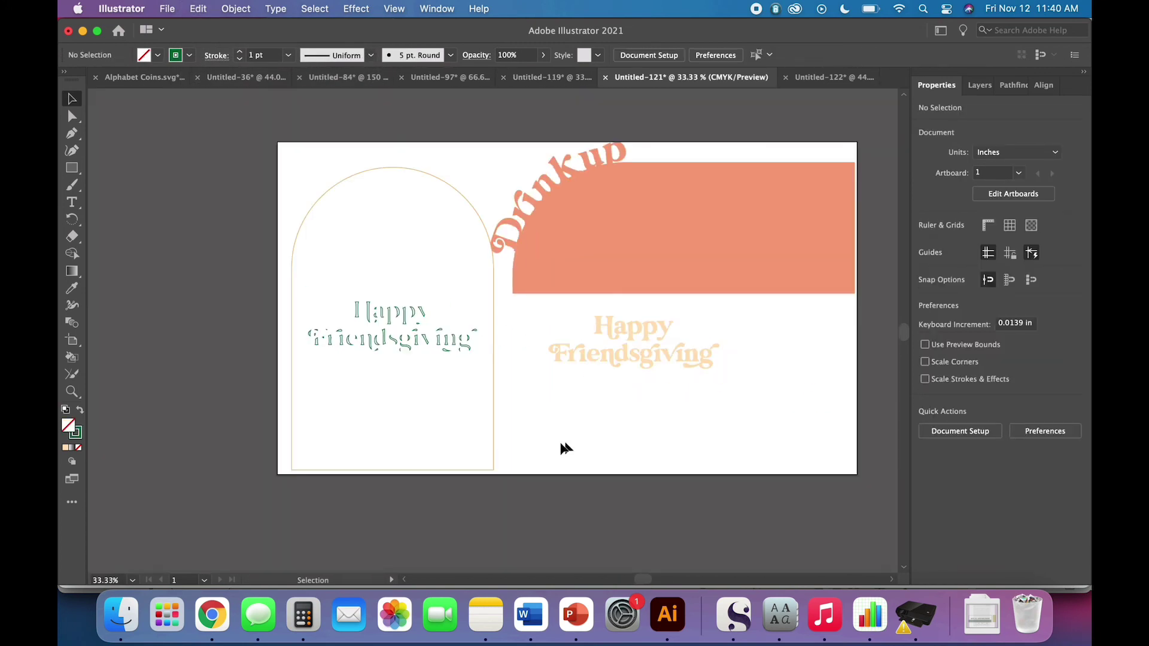
left_click(495, 451)
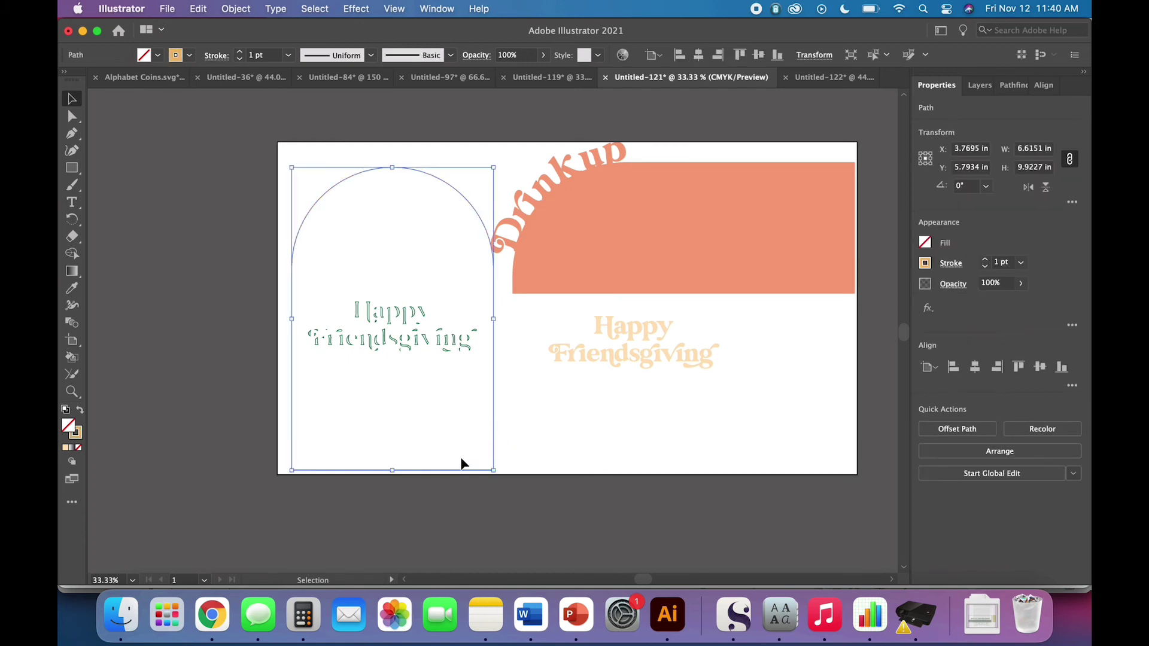
left_click(189, 55)
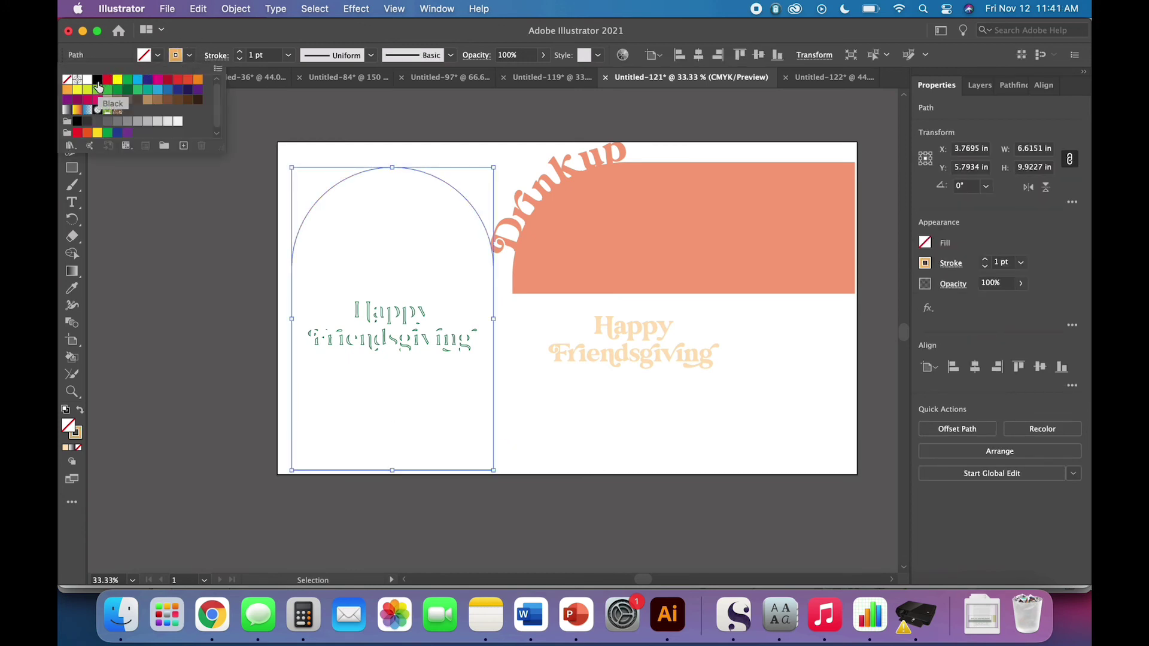
left_click(98, 87)
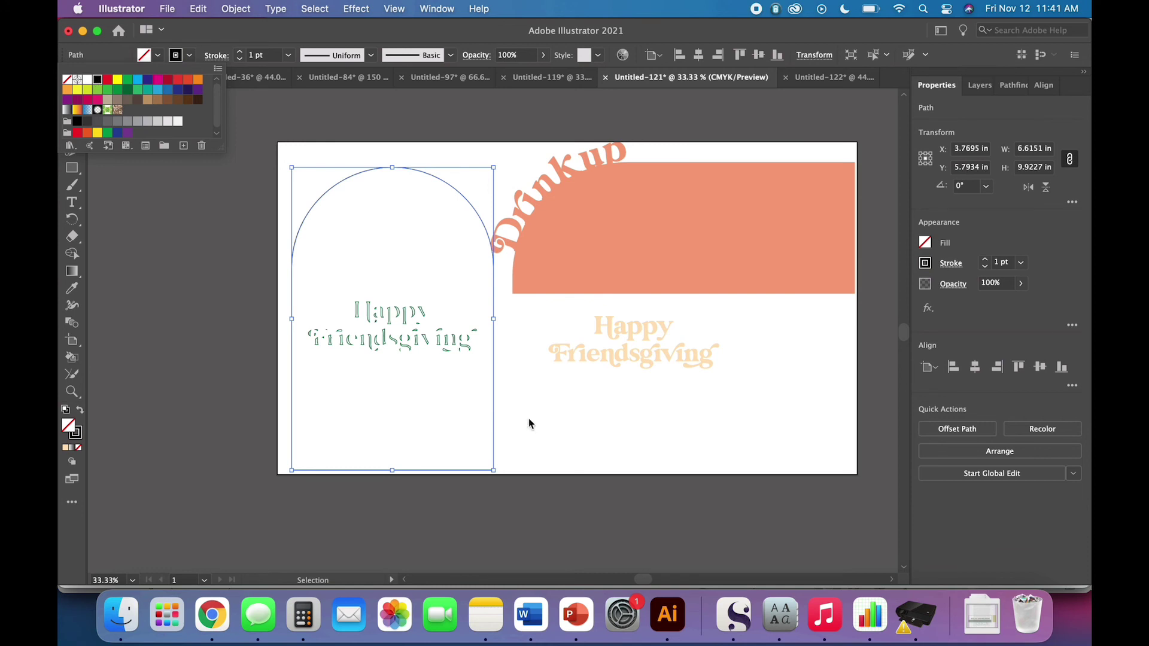
left_click(621, 459)
left_click(620, 462)
Delete the orange Drink up shape and cut the peach Happy Friendsgiving wording
scroll(620, 462, "right", 2)
left_click(620, 249)
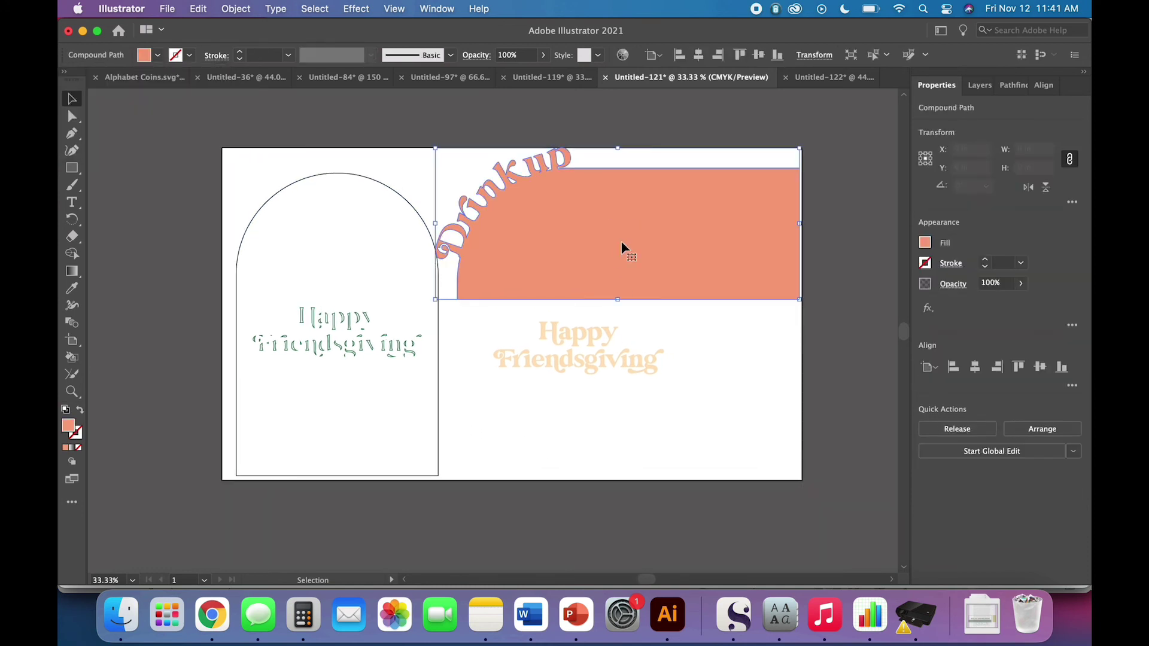
key("Delete")
left_click(589, 370)
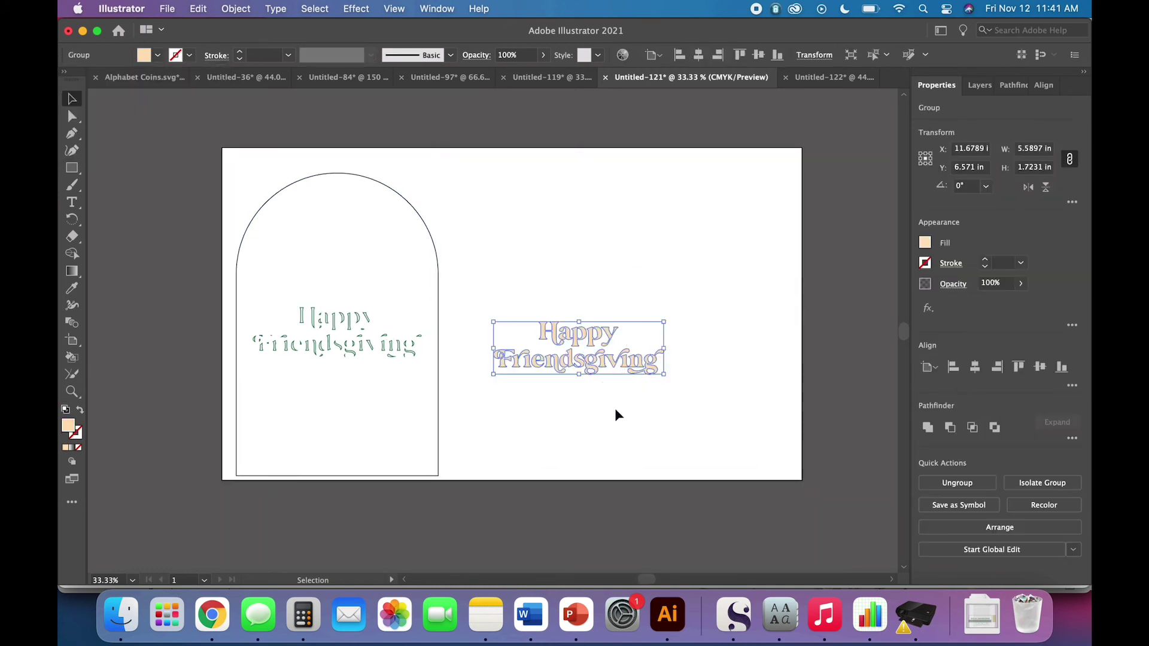
key("super+x")
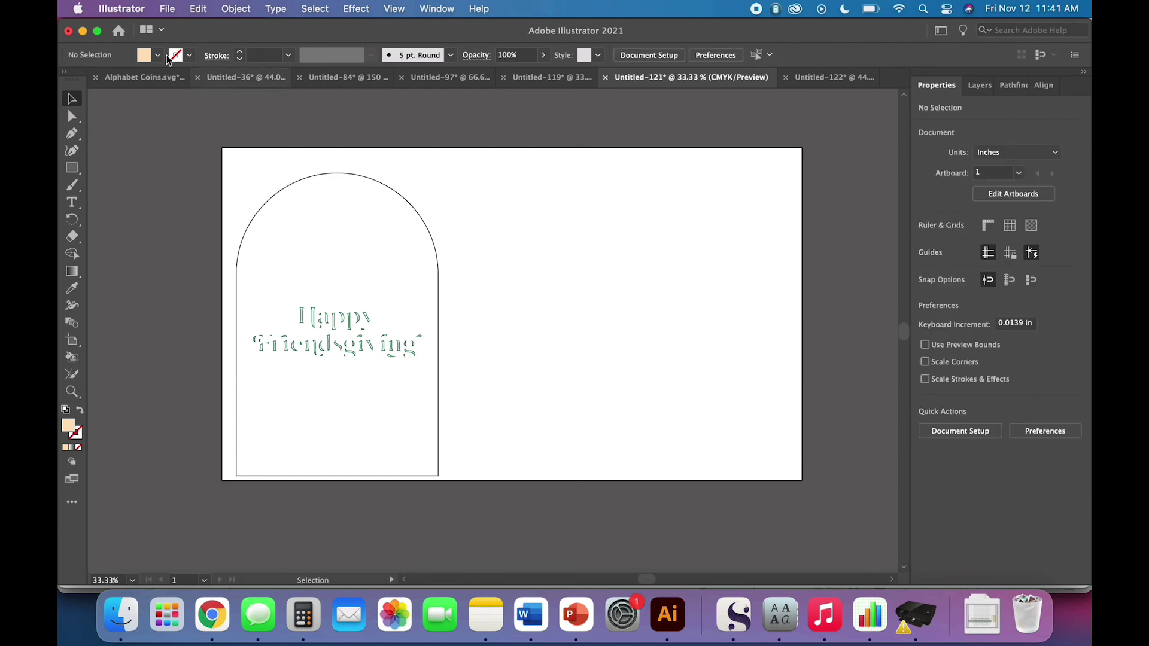
Create a new document and paste the Happy Friendsgiving wording into it
left_click(167, 8)
left_click(173, 31)
key("Return")
key("super+v")
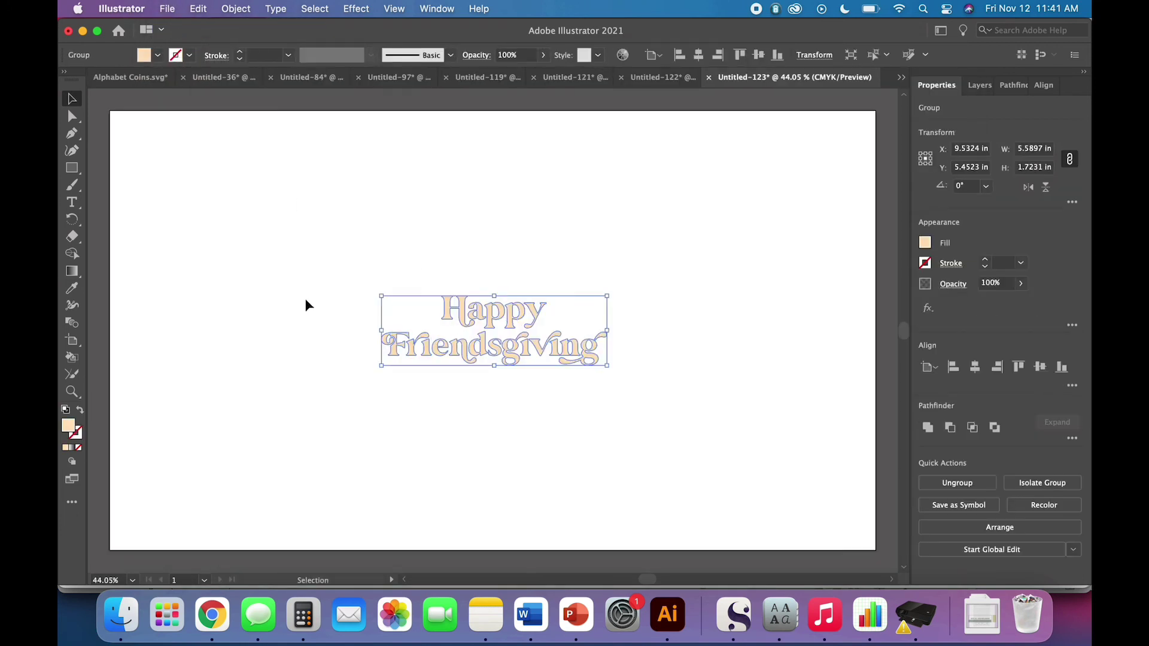
Swap the wording's fill and stroke so it shows as black outlines
left_click(80, 409)
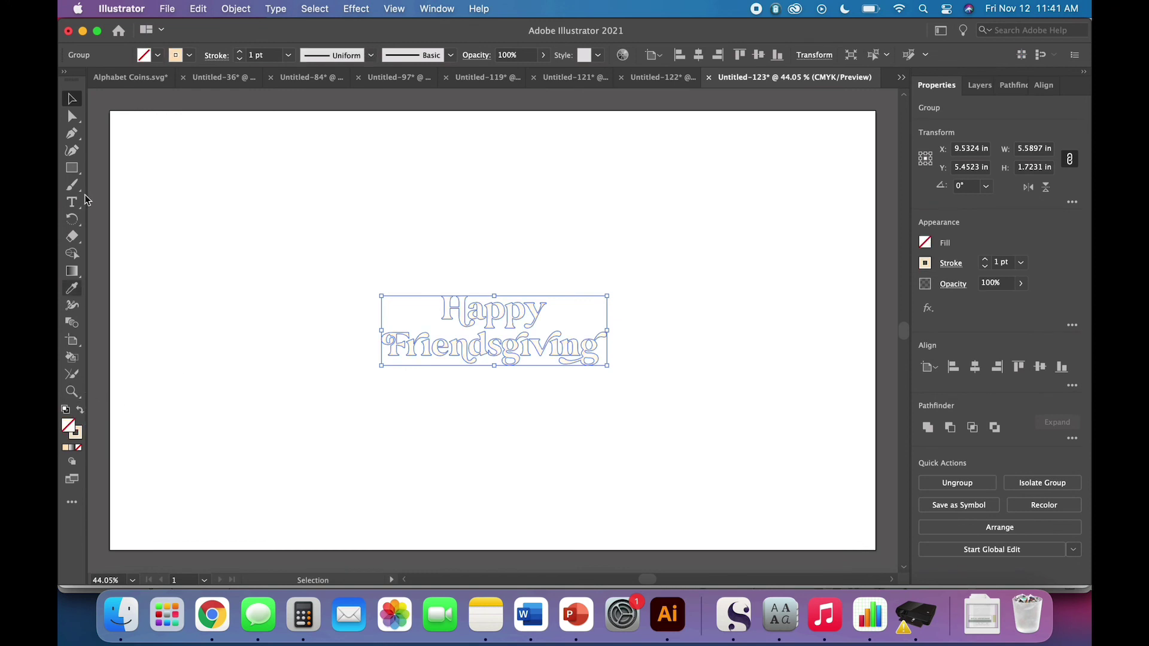
left_click(177, 55)
left_click(97, 79)
left_click(261, 254)
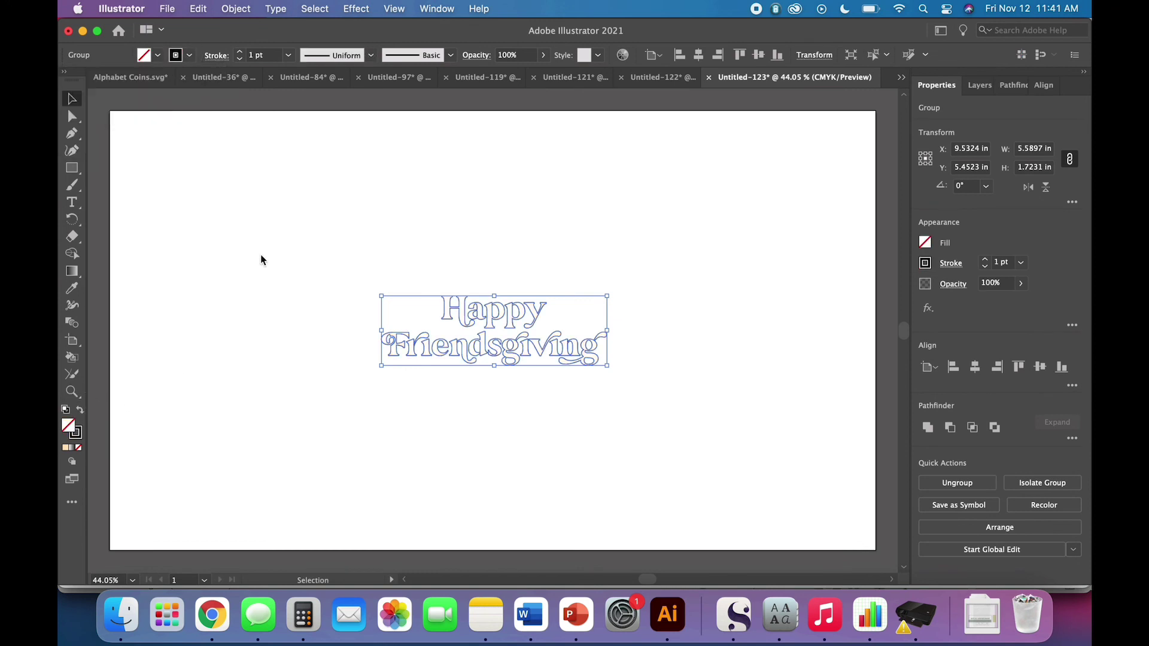
left_click(274, 289)
key("super+equal")
key("super+equal")
key("super+equal")
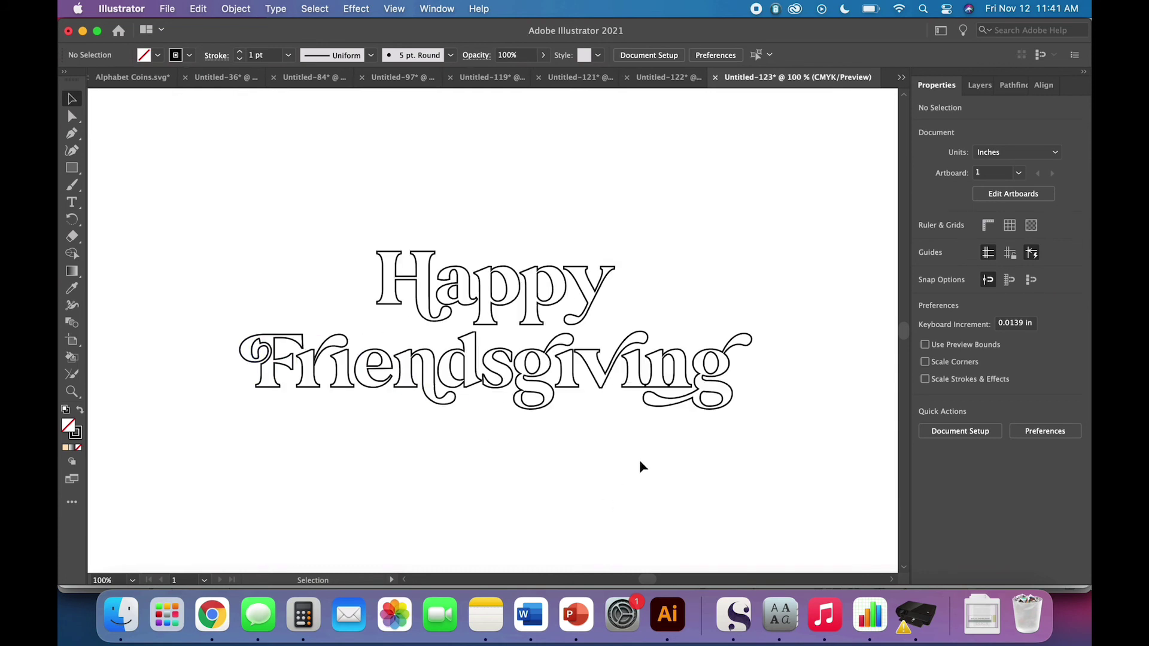
Ungroup the Happy Friendsgiving wording into separate letters
left_click(498, 317)
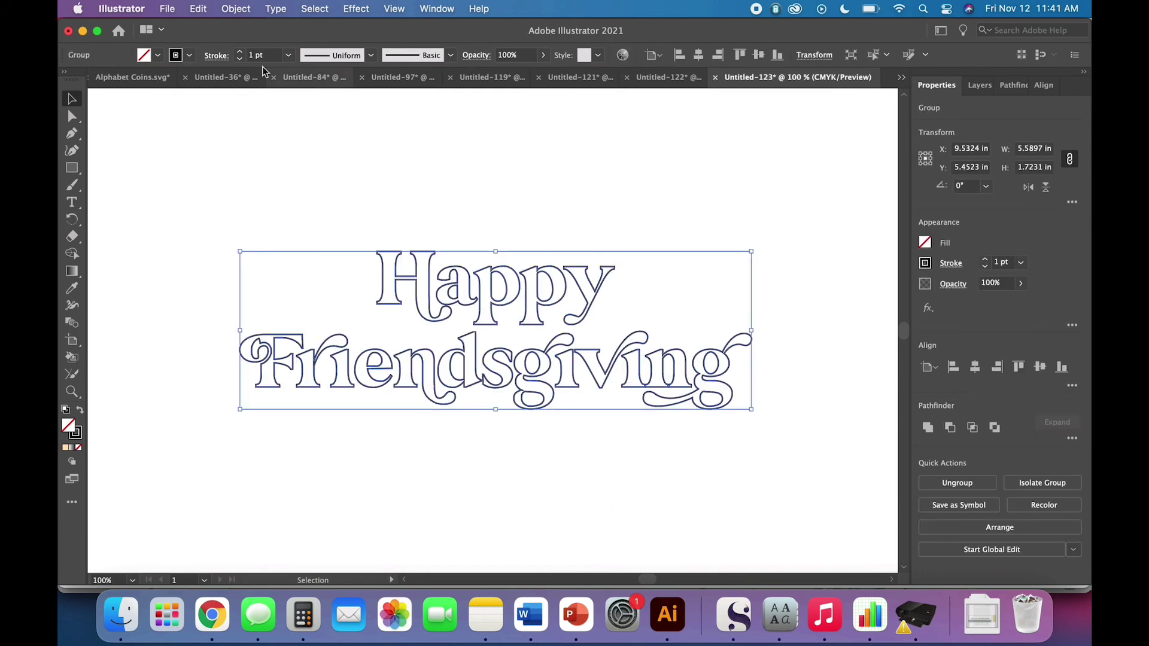
left_click(243, 13)
left_click(273, 100)
left_click(339, 171)
Check the spacing of the H, a and r letters up close, then return to the whole wording
left_click(384, 265)
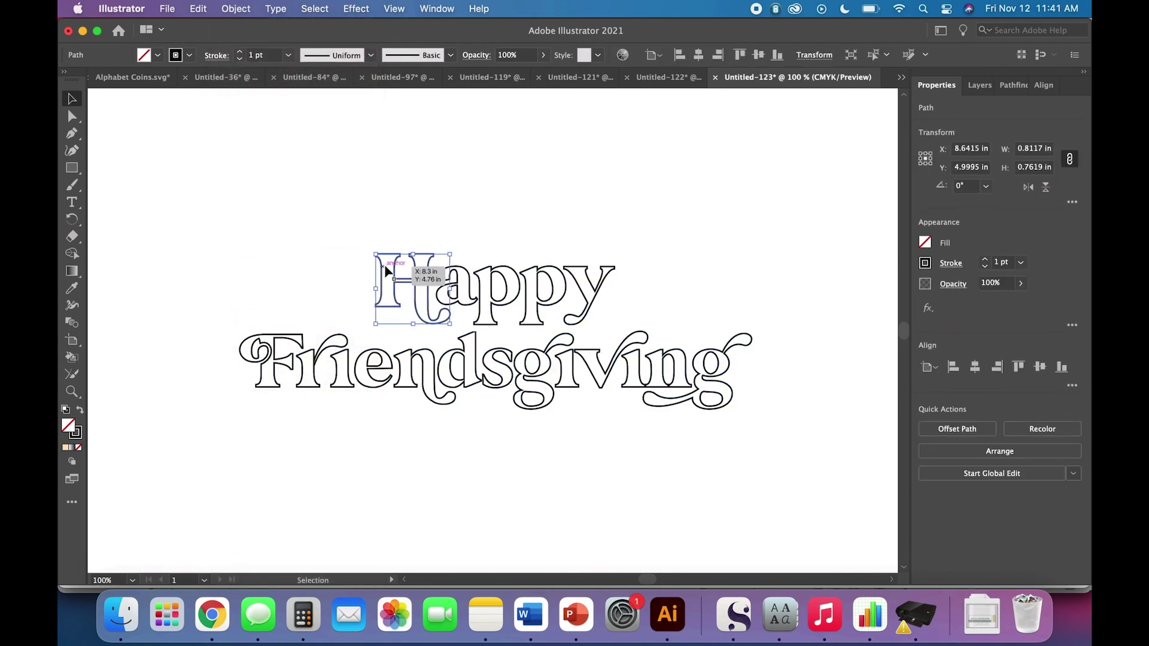
left_click(328, 268)
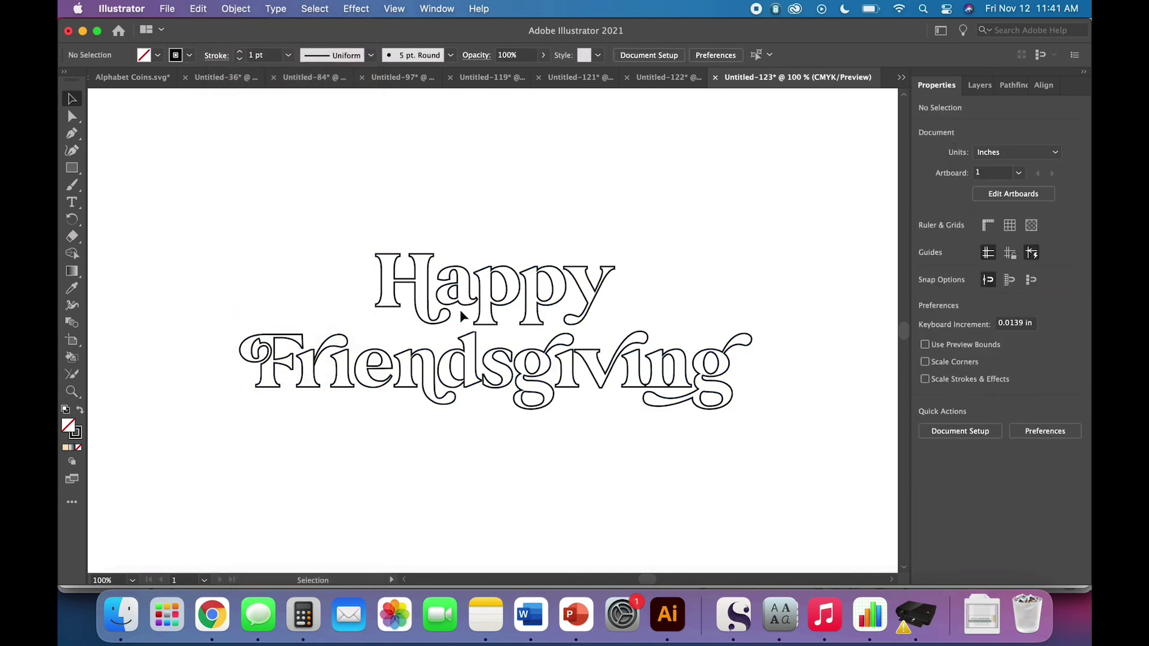
left_click_drag(470, 328, 407, 274)
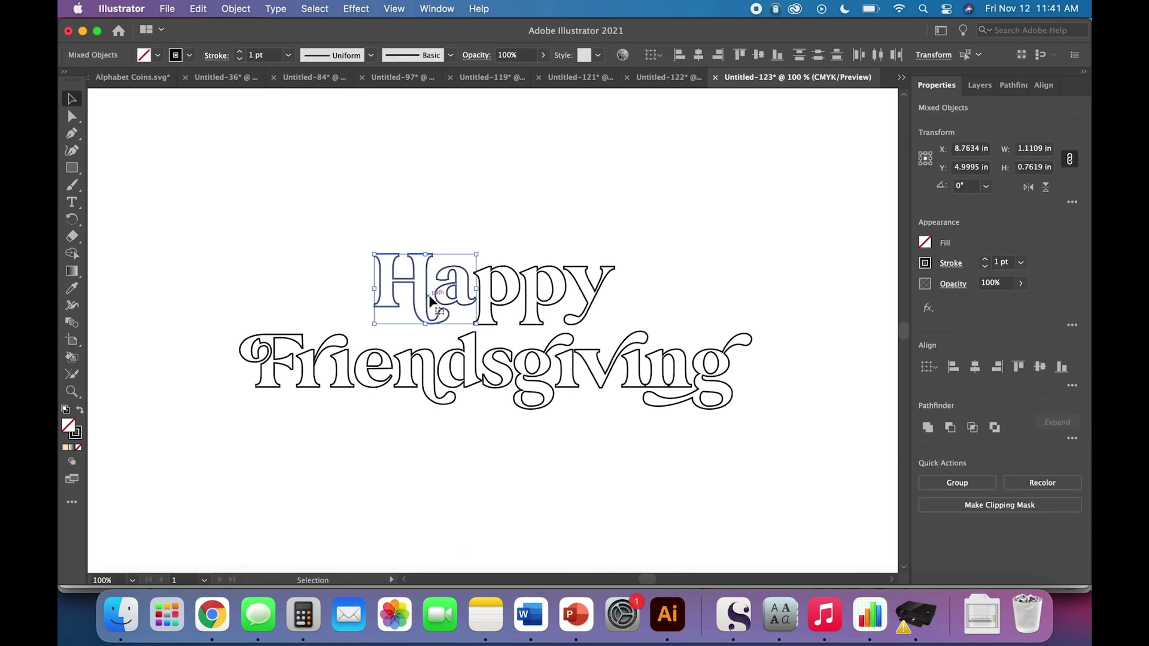
left_click(498, 331)
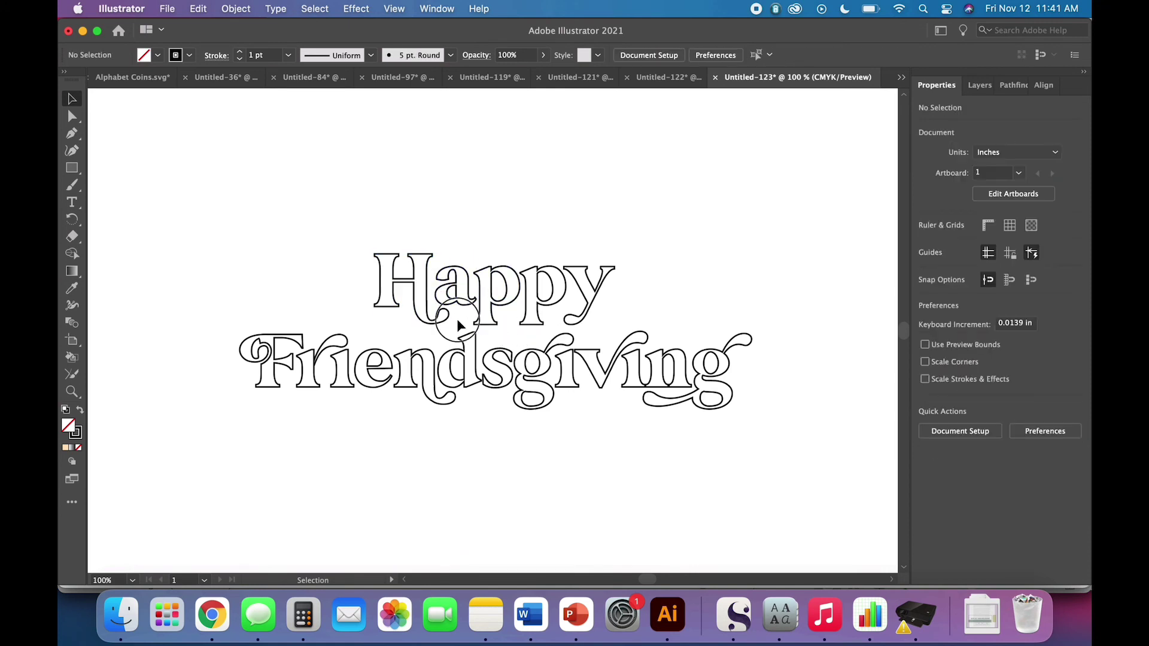
left_click_drag(458, 324, 419, 287)
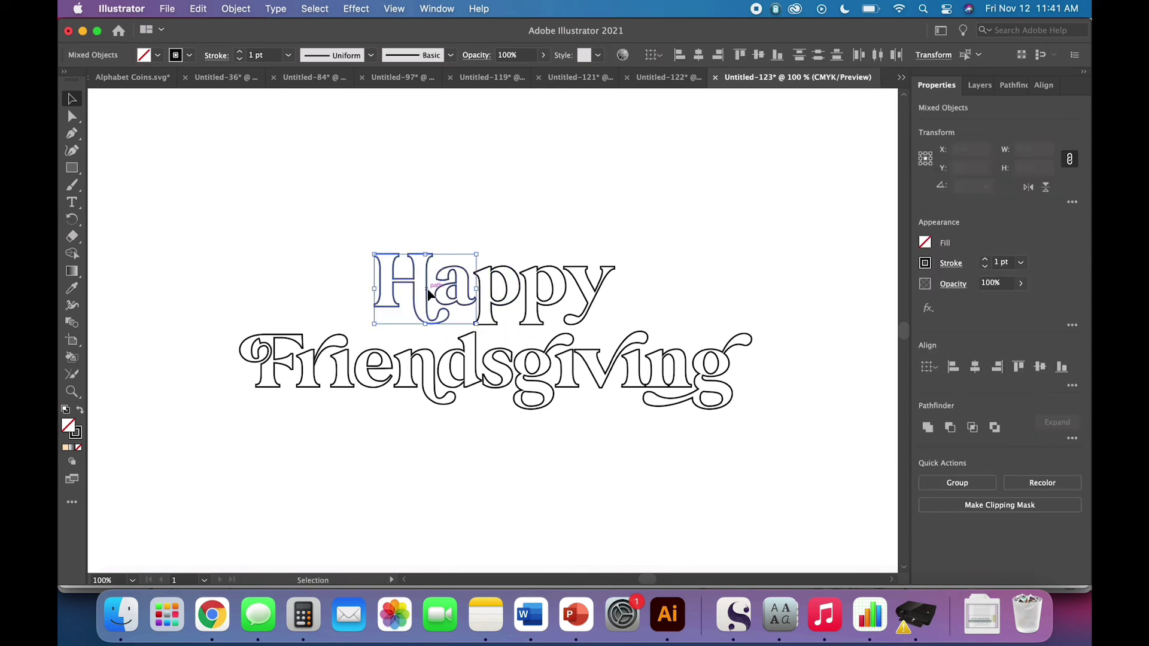
left_click(506, 320)
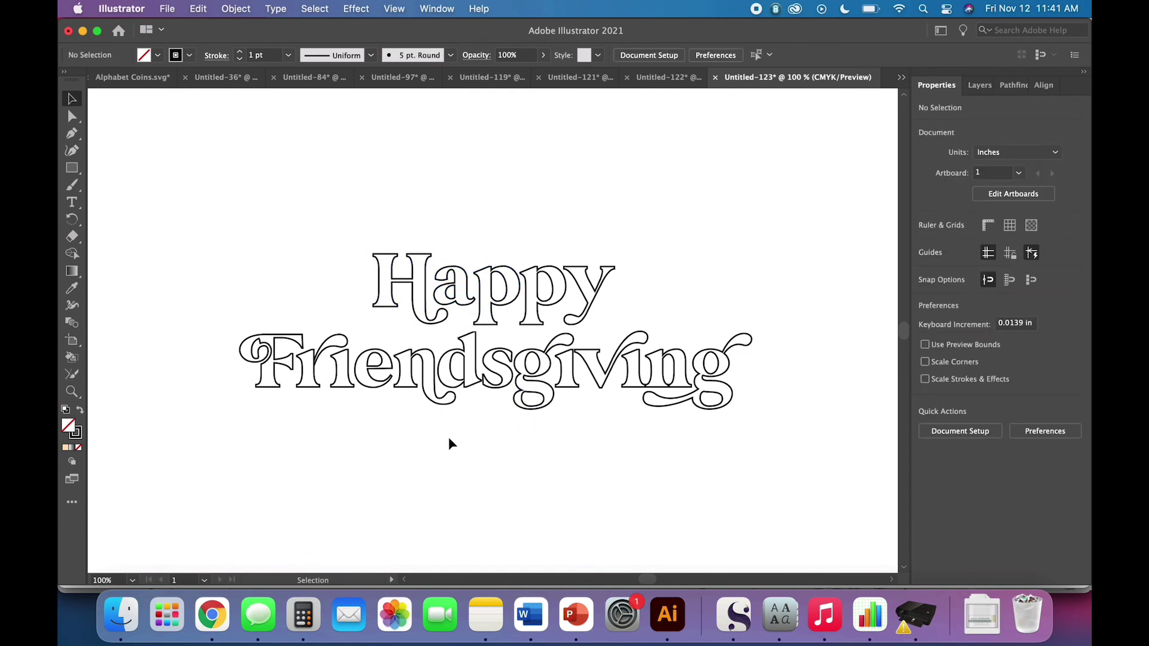
left_click(303, 378)
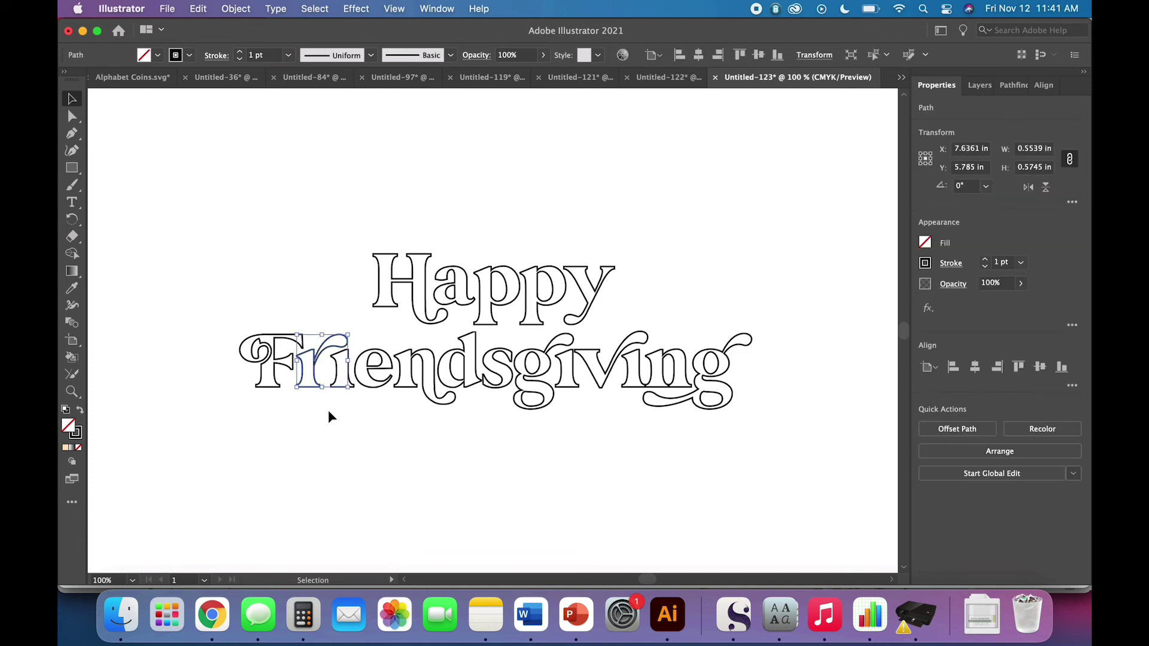
key("super+equal")
key("super+equal")
key("super+equal")
key("super+equal")
key("super+equal")
key("super+equal")
key("super+equal")
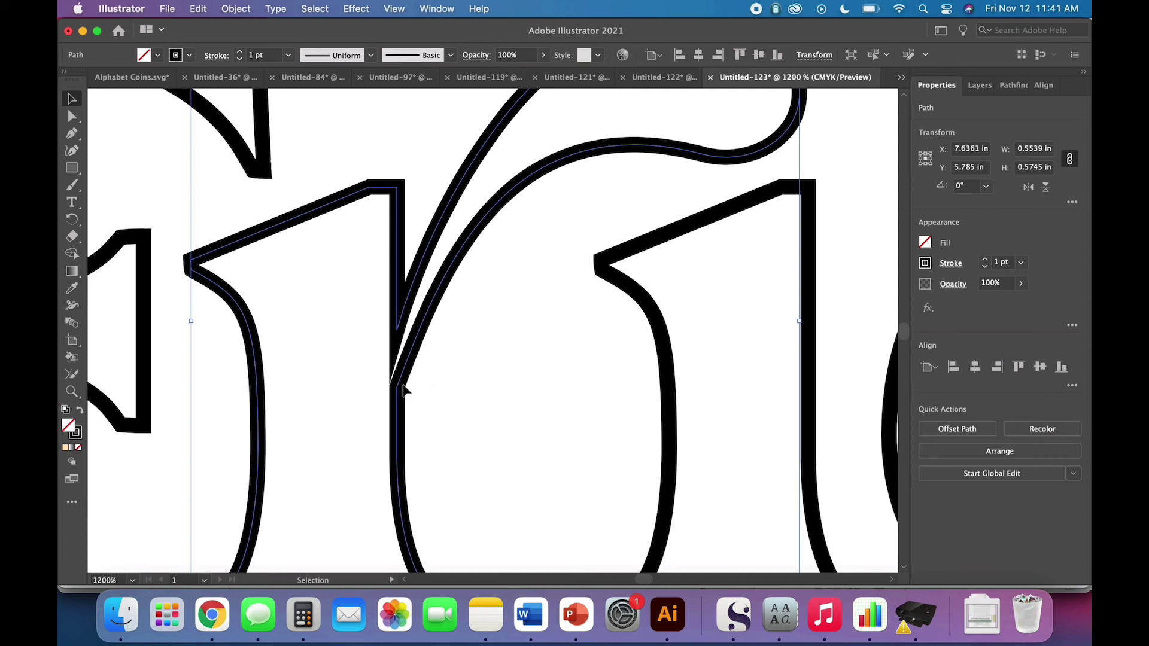
key("super+minus")
key("super+minus")
key("super+minus")
key("super+minus")
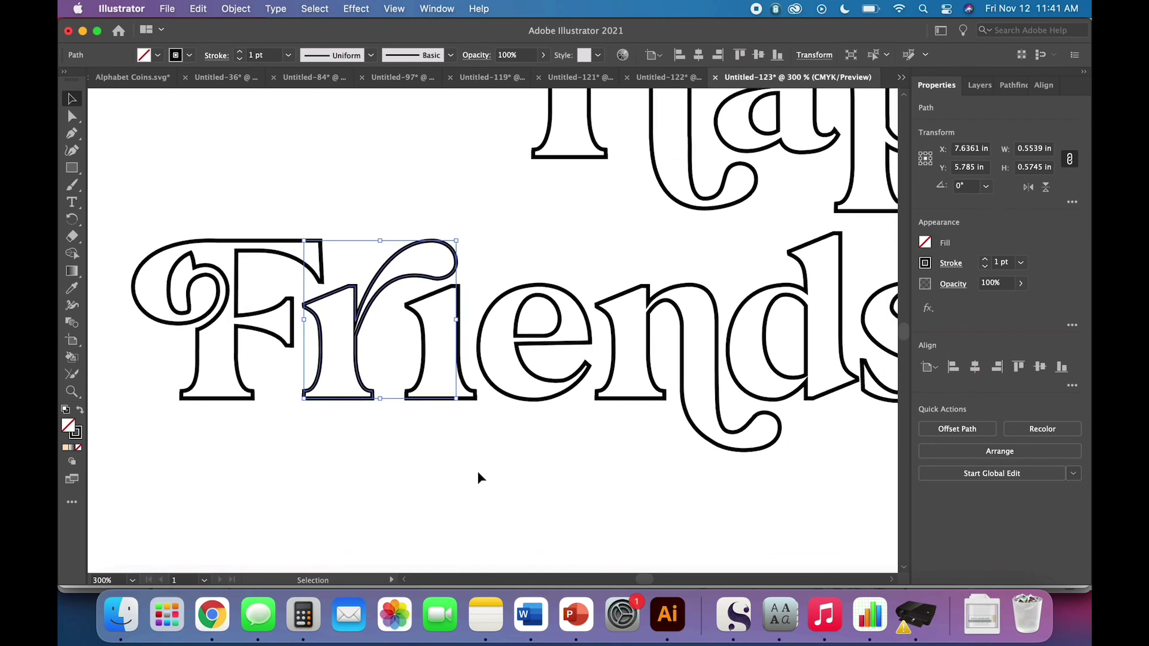
key("super+minus")
key("super+minus")
key("super+minus")
scroll(616, 453, "right", 5)
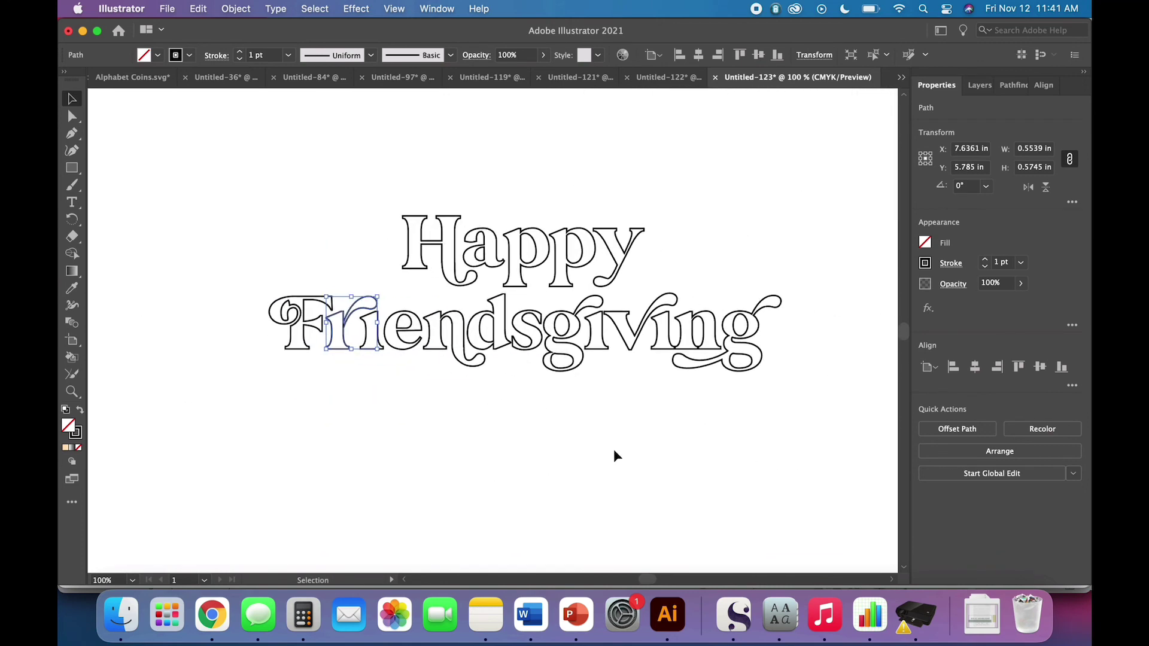
scroll(612, 449, "right", 2)
scroll(613, 449, "up", 1)
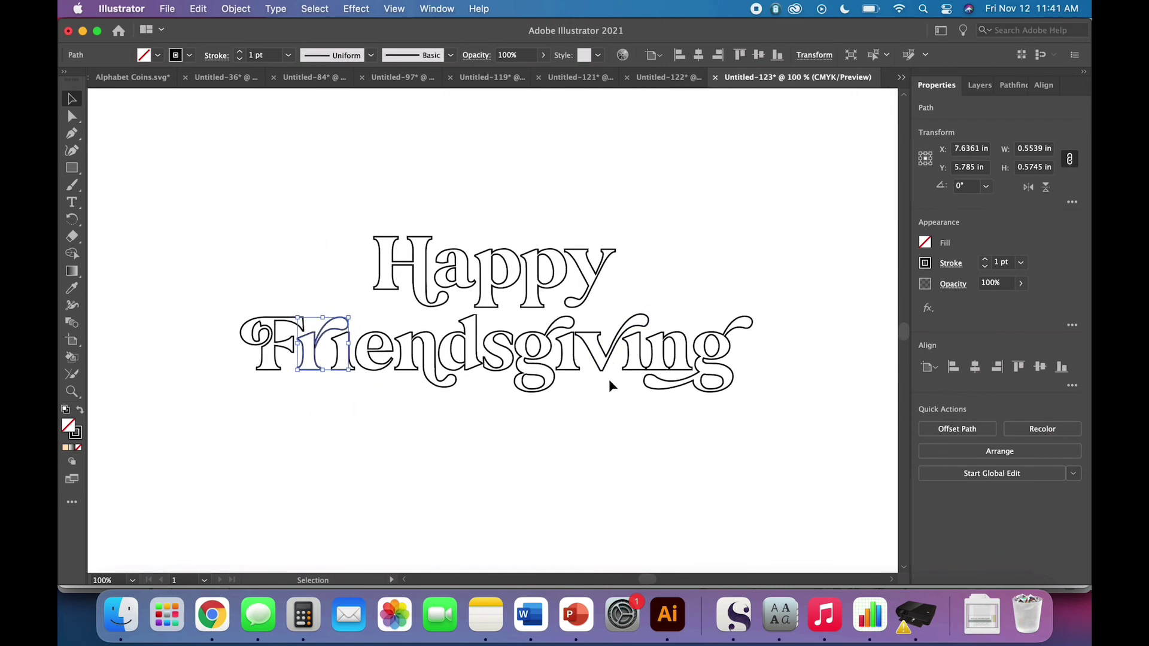
Nudge the ving, giving and sgiving letters slightly right to even the spacing
left_click_drag(730, 436, 672, 335)
left_click(606, 441)
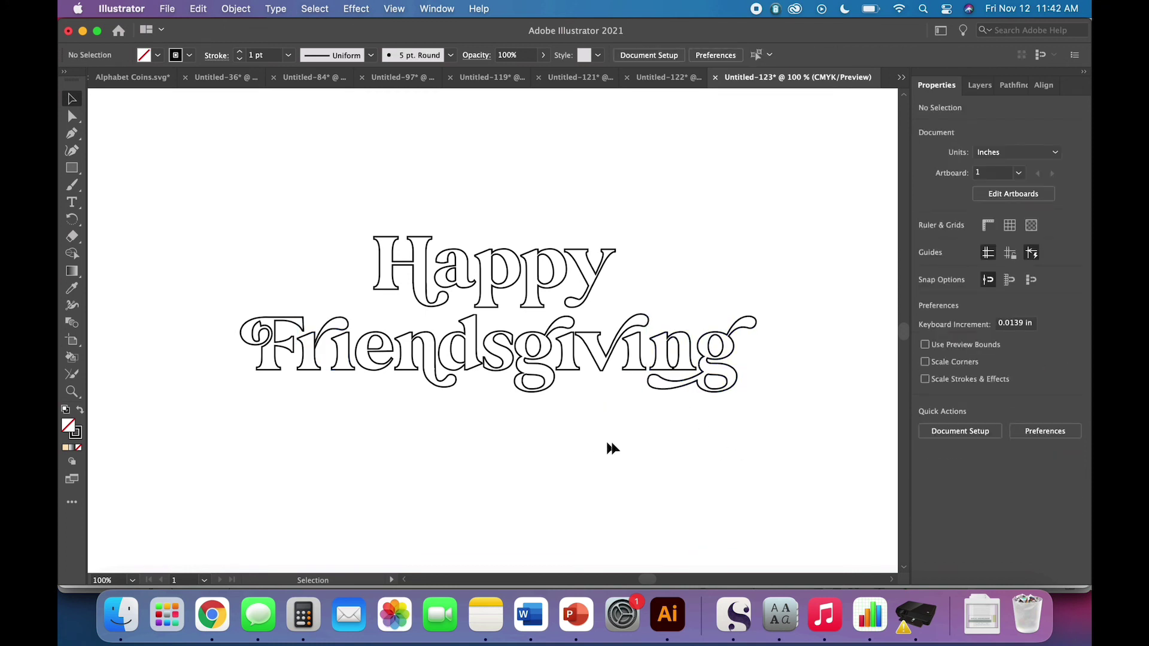
left_click_drag(714, 469, 614, 344)
key("Right")
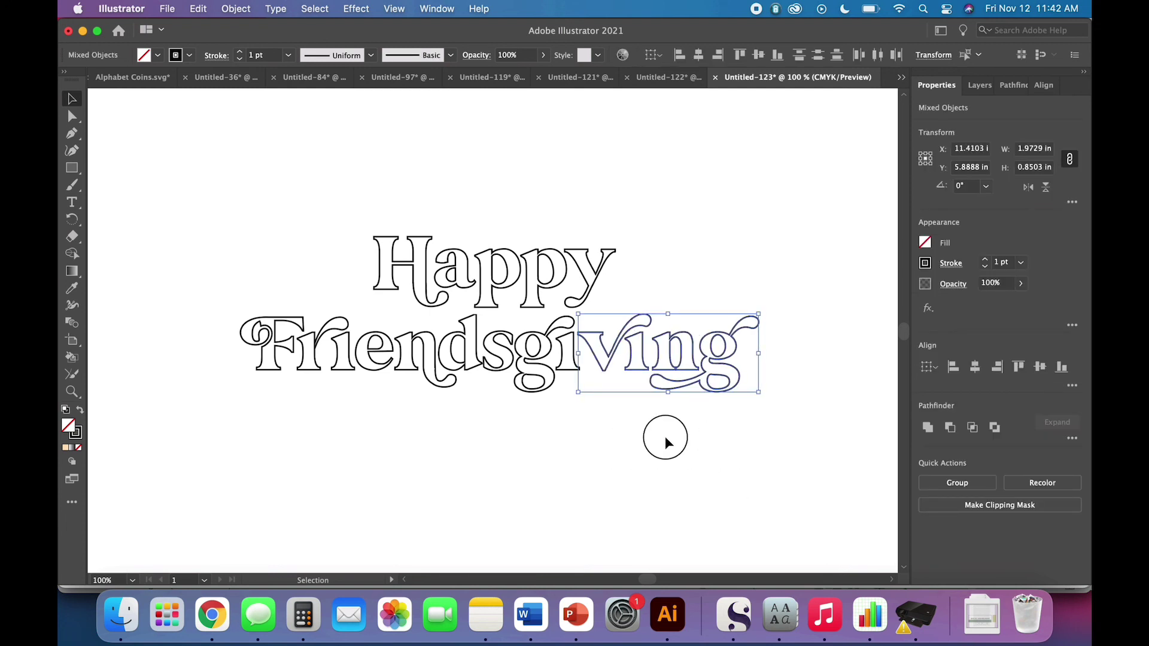
left_click(727, 441)
left_click_drag(728, 440, 541, 358)
key("Right")
left_click(545, 447)
left_click_drag(757, 445, 492, 341)
key("Right")
left_click(525, 426)
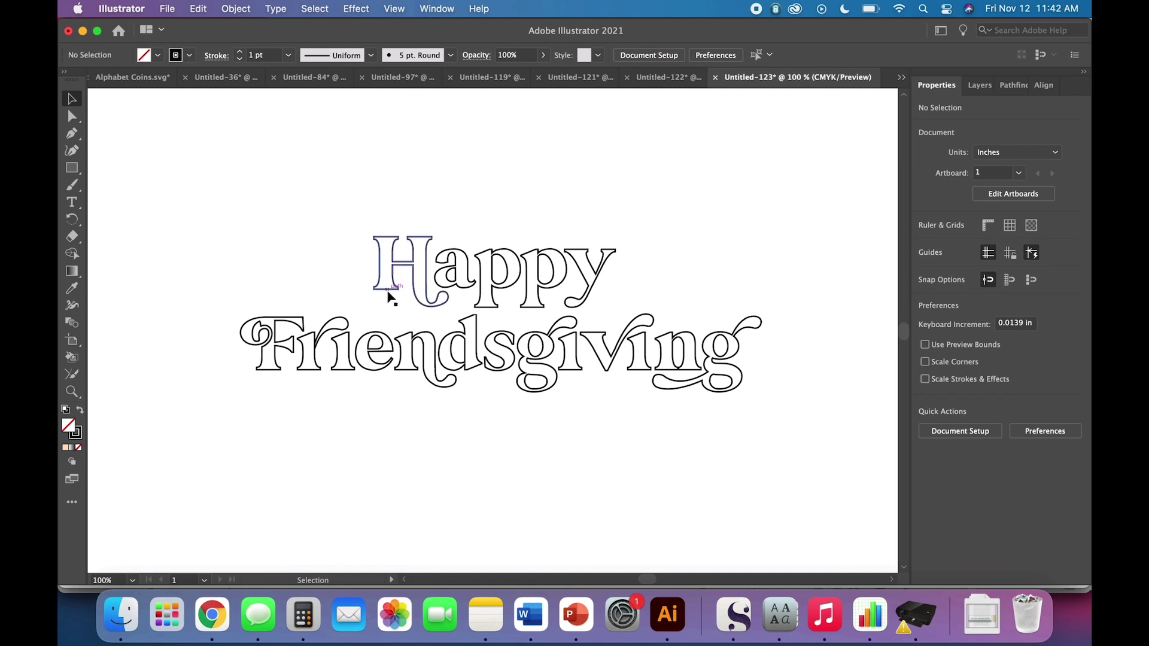
Nudge the H of Happy right and up, and shift the a slightly
mouse_move(387, 297)
left_mouse_down()
mouse_move(390, 317)
mouse_move(387, 298)
left_mouse_up()
left_click(397, 441)
left_click(421, 326)
key("Right")
key("Up")
key("Up")
key("Up")
key("Up")
left_click(444, 415)
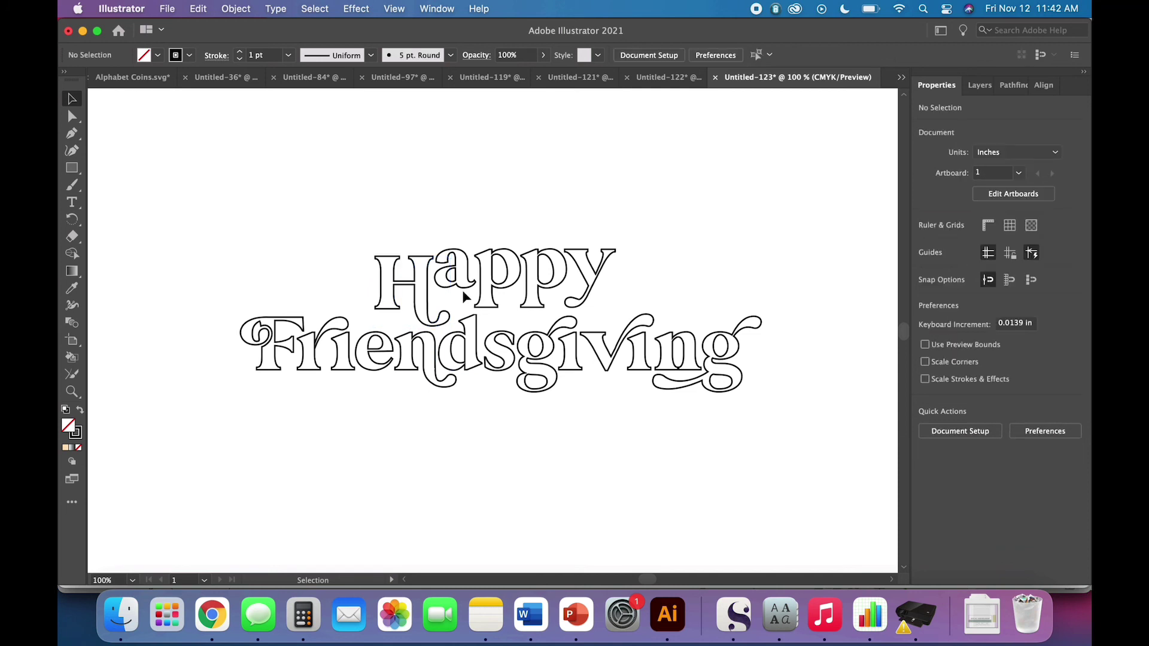
mouse_move(459, 292)
left_mouse_down()
mouse_move(488, 287)
mouse_move(463, 310)
left_mouse_up()
Save the document as Friendsgiving Sign Wording.ai
left_click(523, 450)
key("super+s")
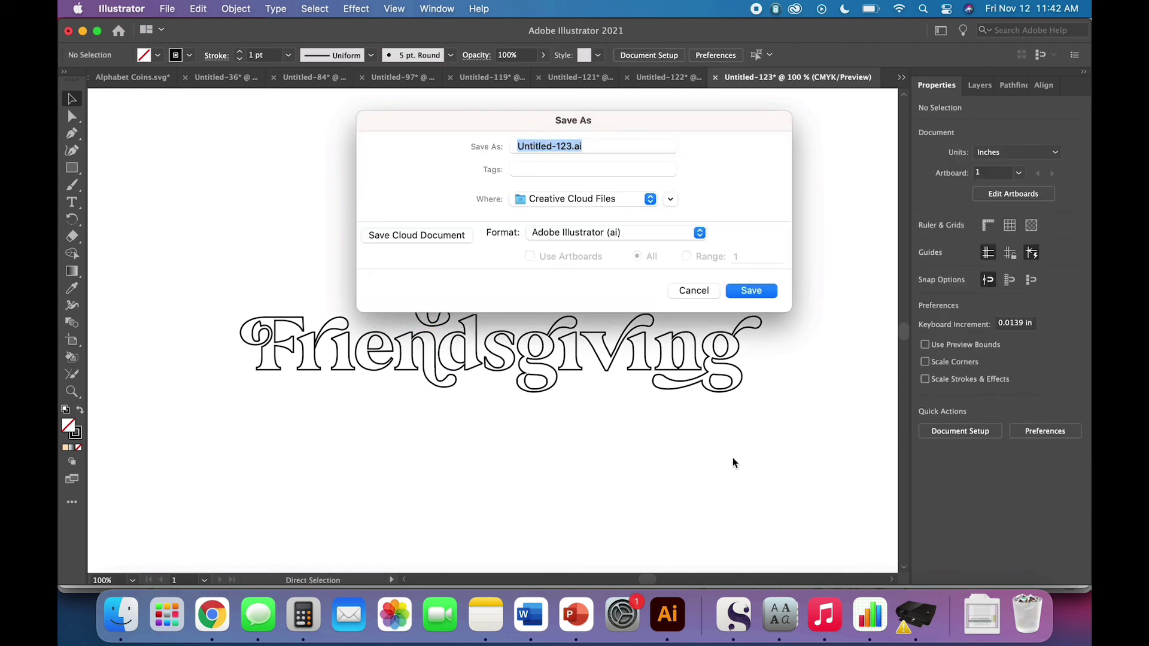
type("Friendsgiving Sign Wording")
key("Return")
key("Return")
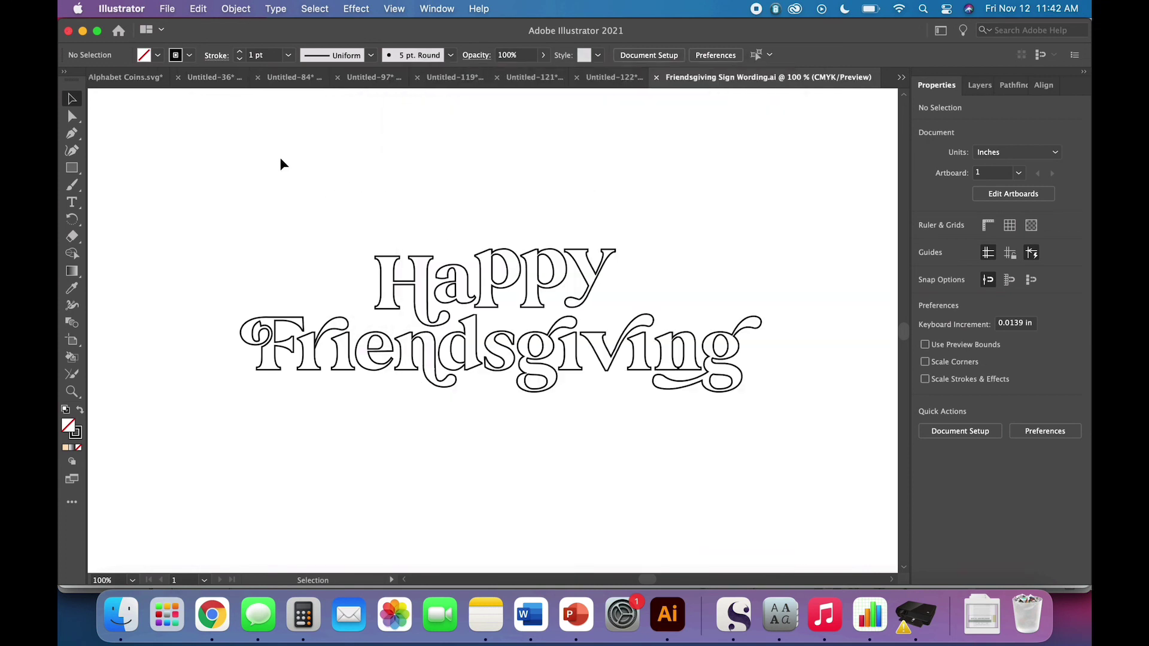
Save a copy as Friendsgiving Sign Wording.svg, accepting the default SVG options
left_click(168, 9)
left_click(202, 164)
left_click(669, 232)
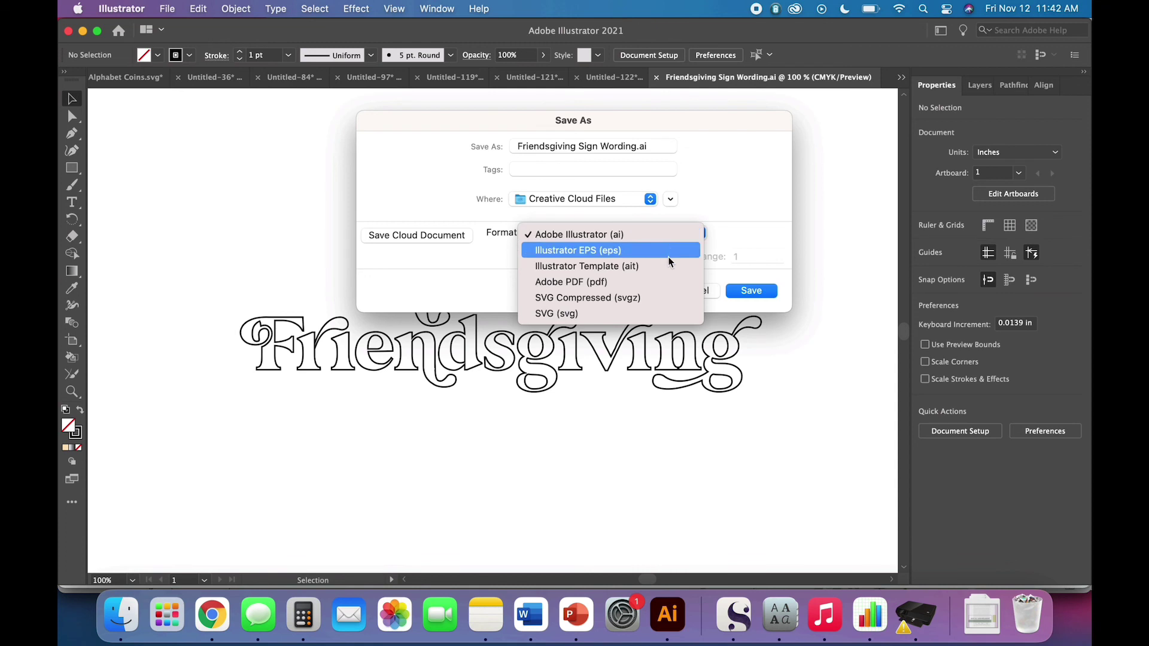
left_click(658, 315)
key("Return")
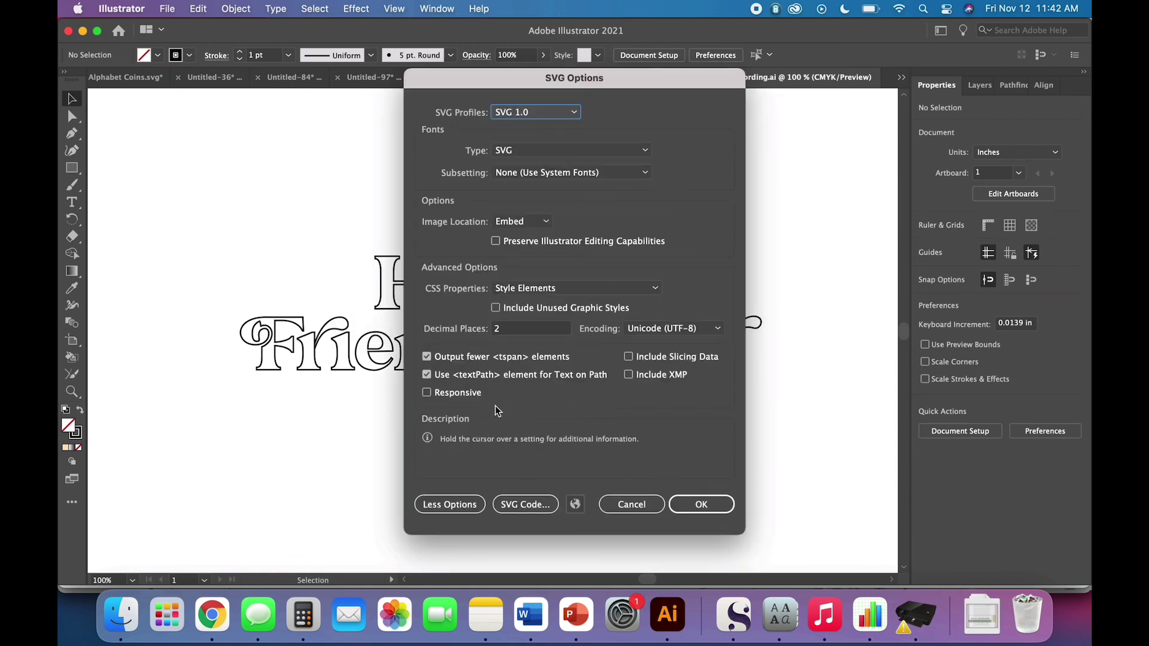
left_click(712, 506)
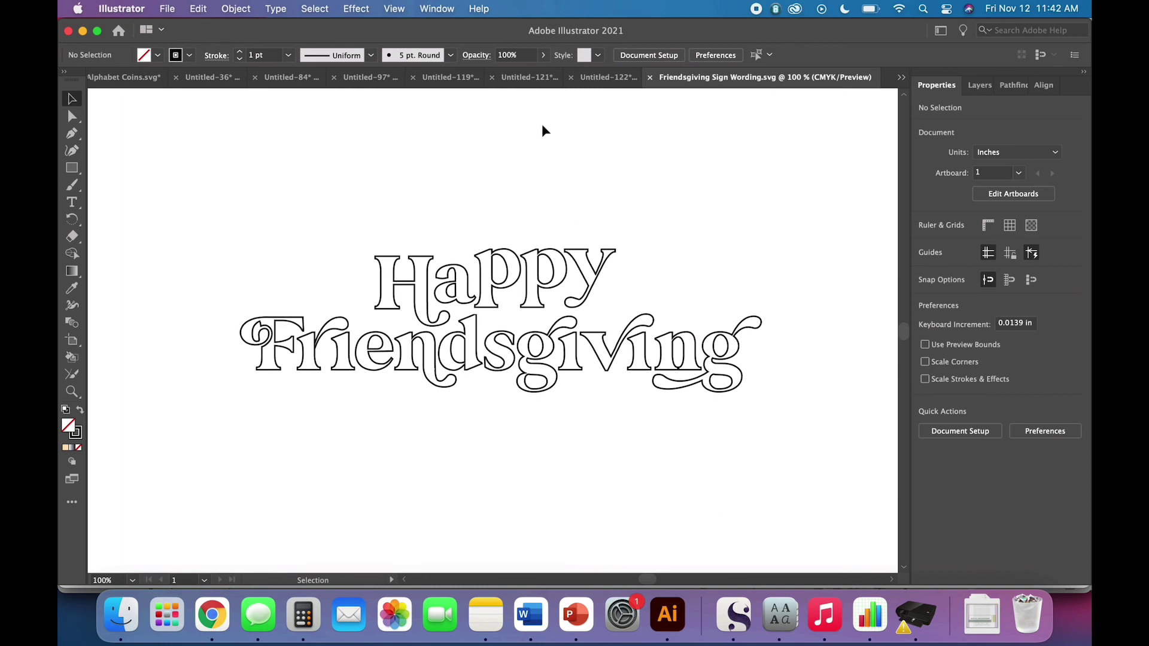
Switch through Untitled-121 to the Untitled-119 document showing the full-colour sign
left_click(525, 84)
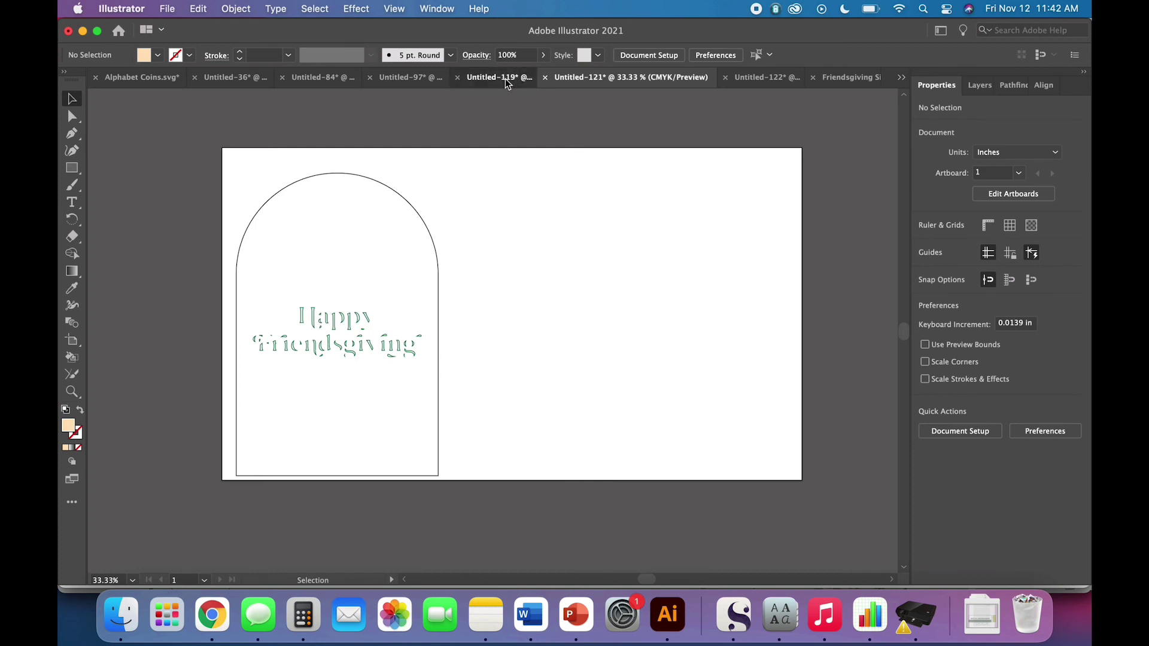
left_click(505, 78)
scroll(659, 292, "down", 2)
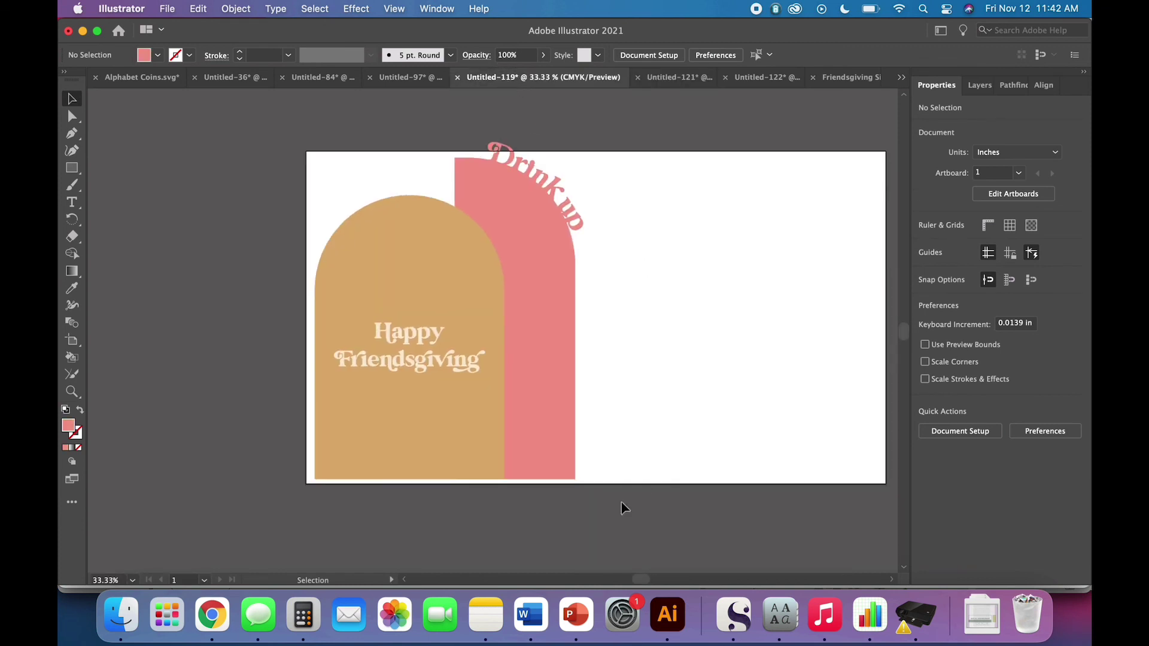